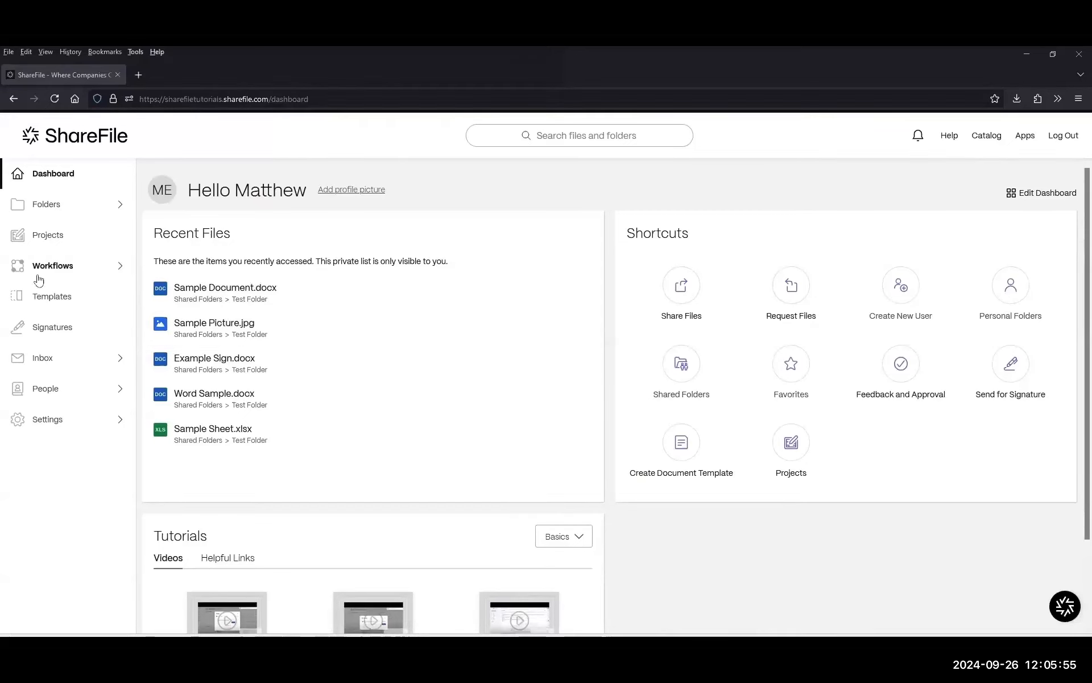
Go to Admin Settings and open Reporting under Company Account Info.
click(59, 425)
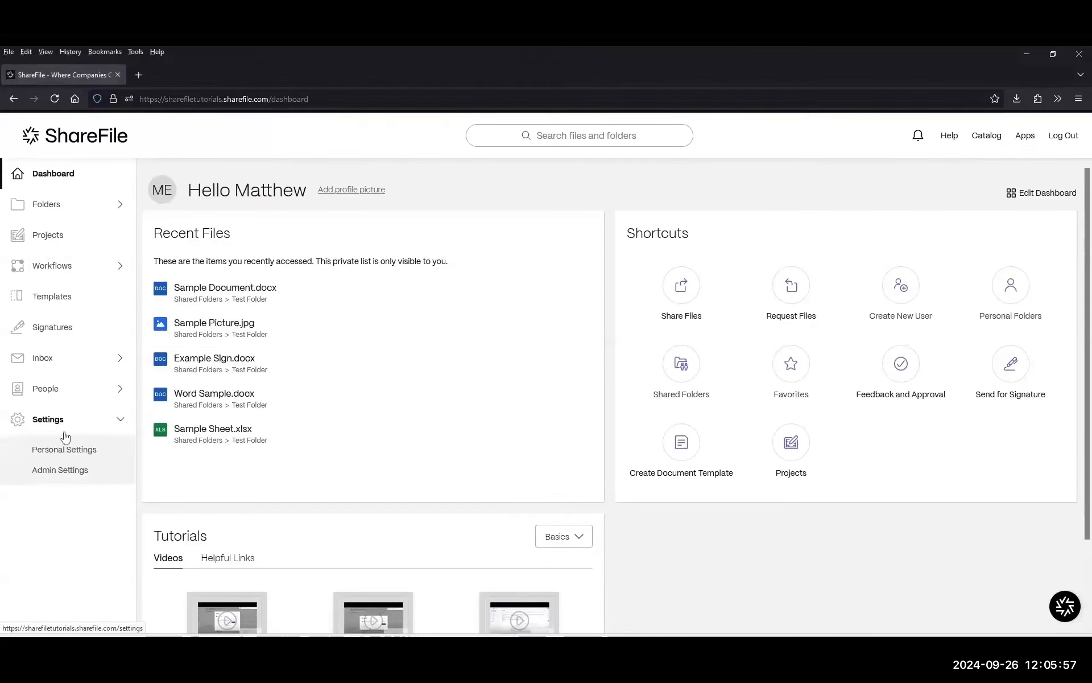
click(54, 476)
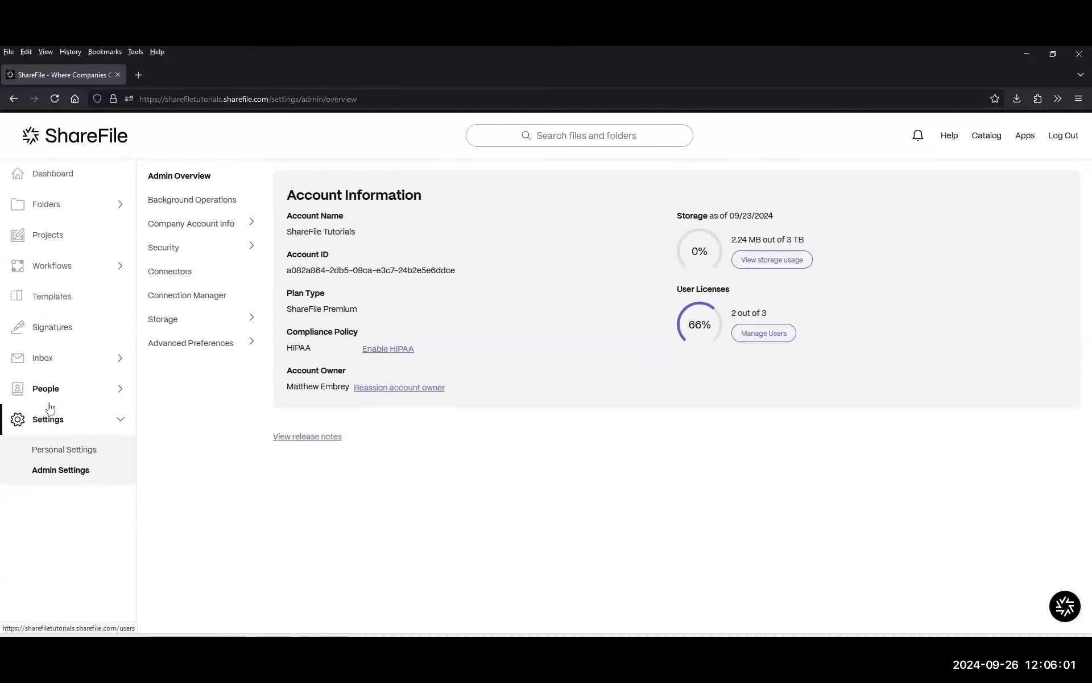
click(178, 227)
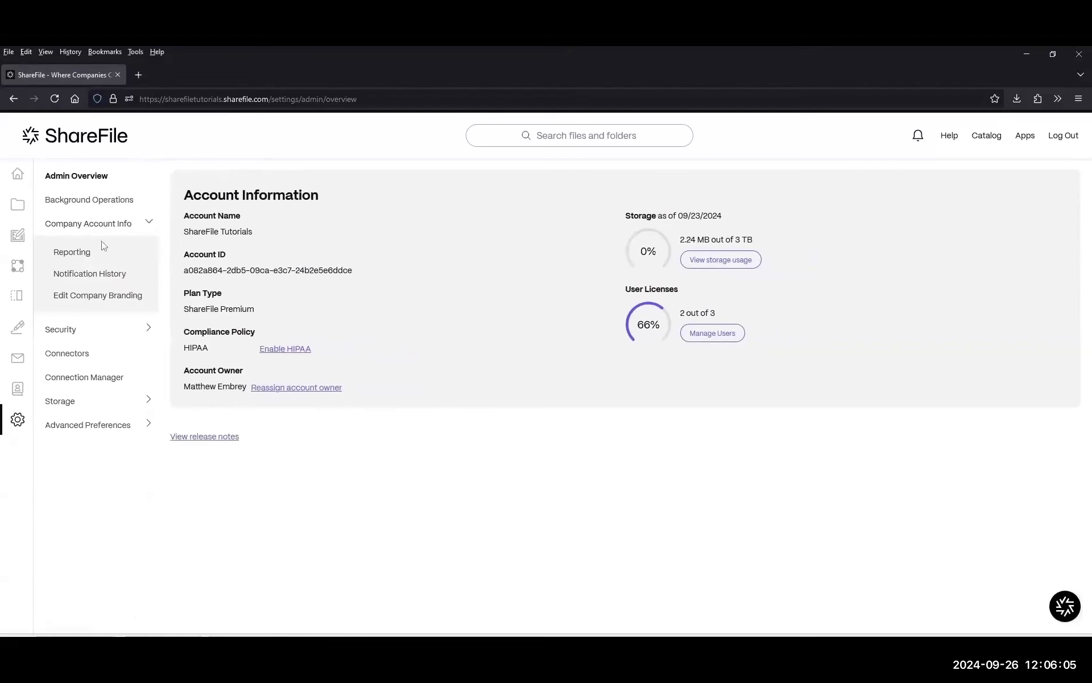
click(74, 253)
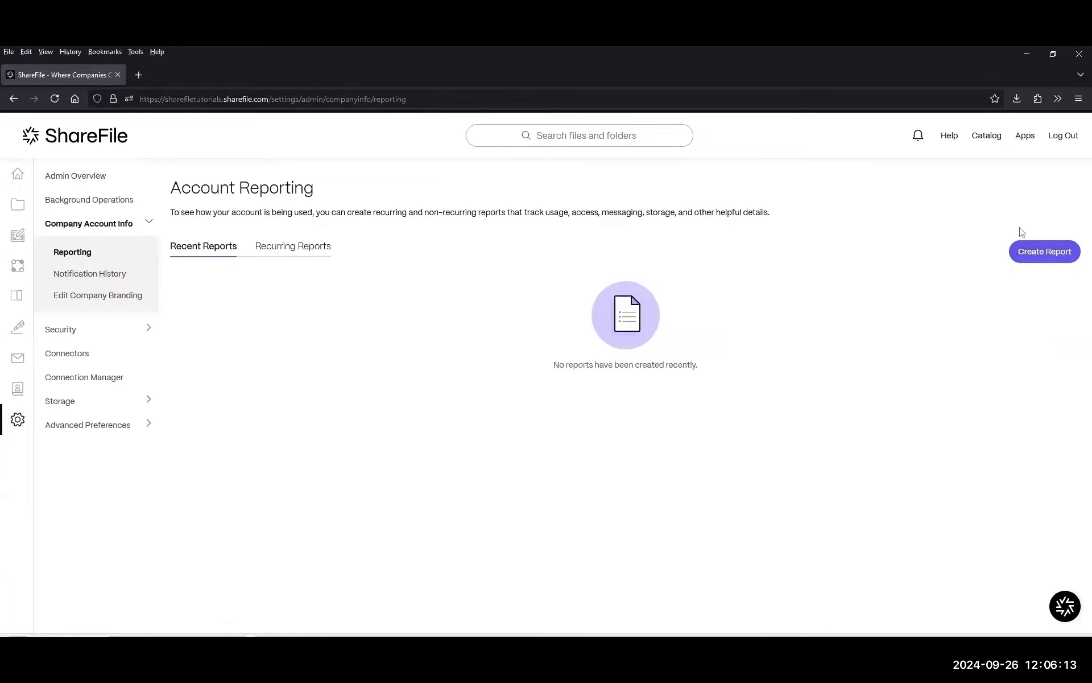
Start a new report, browse the report types, and proceed with the Usage type.
click(1049, 256)
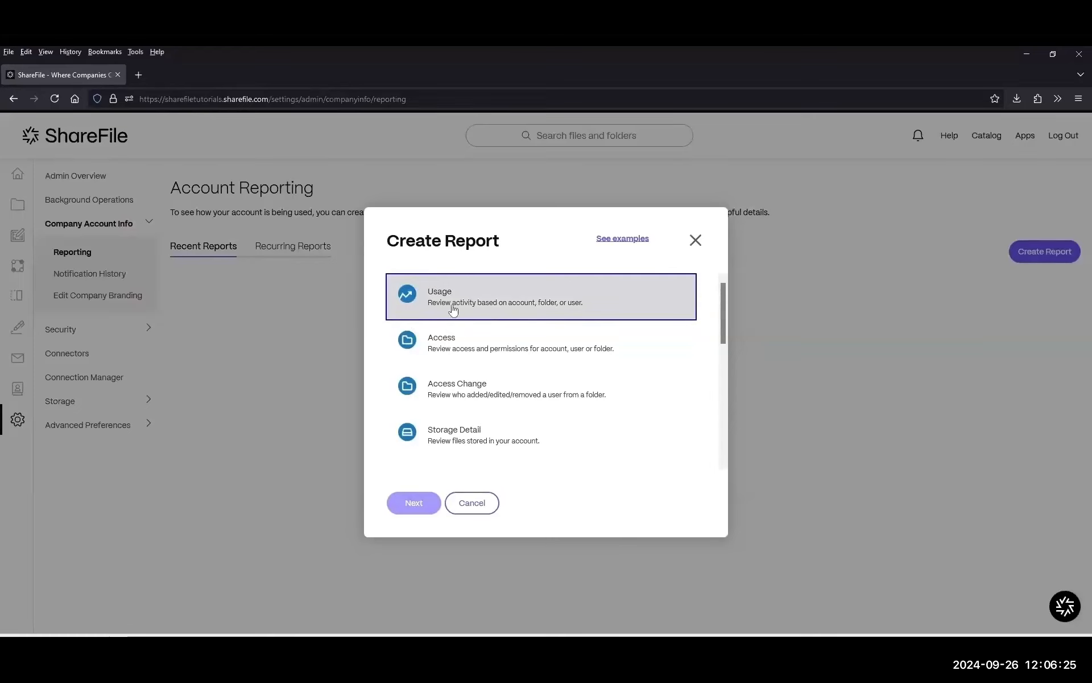
scroll(449, 308, down, 1)
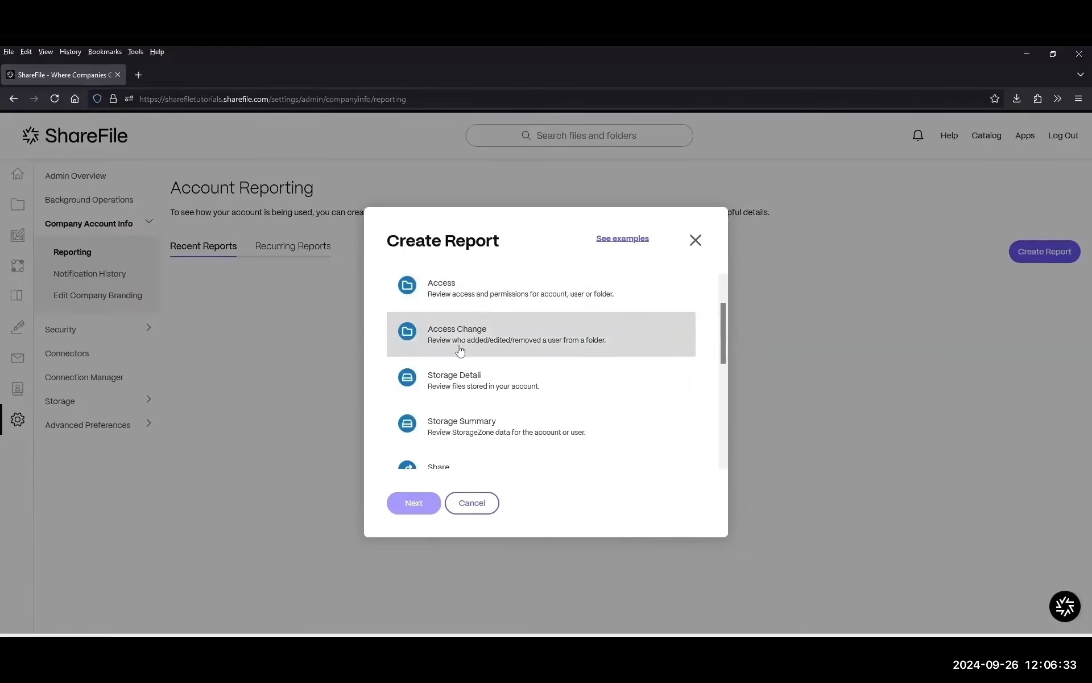
scroll(467, 341, down, 2)
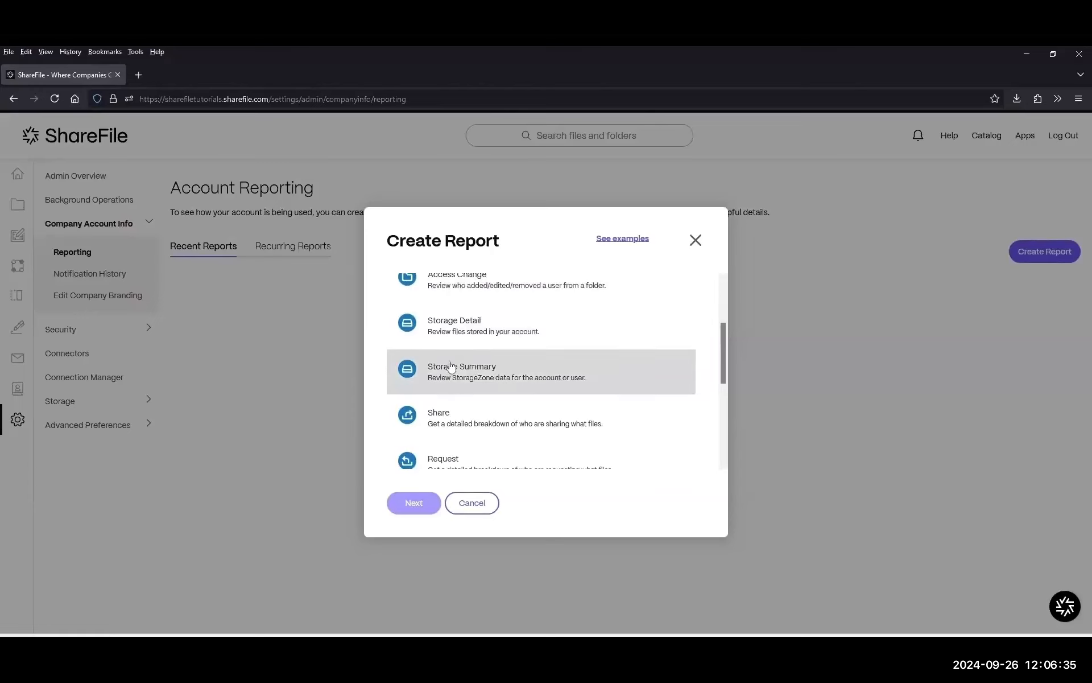
scroll(463, 333, down, 2)
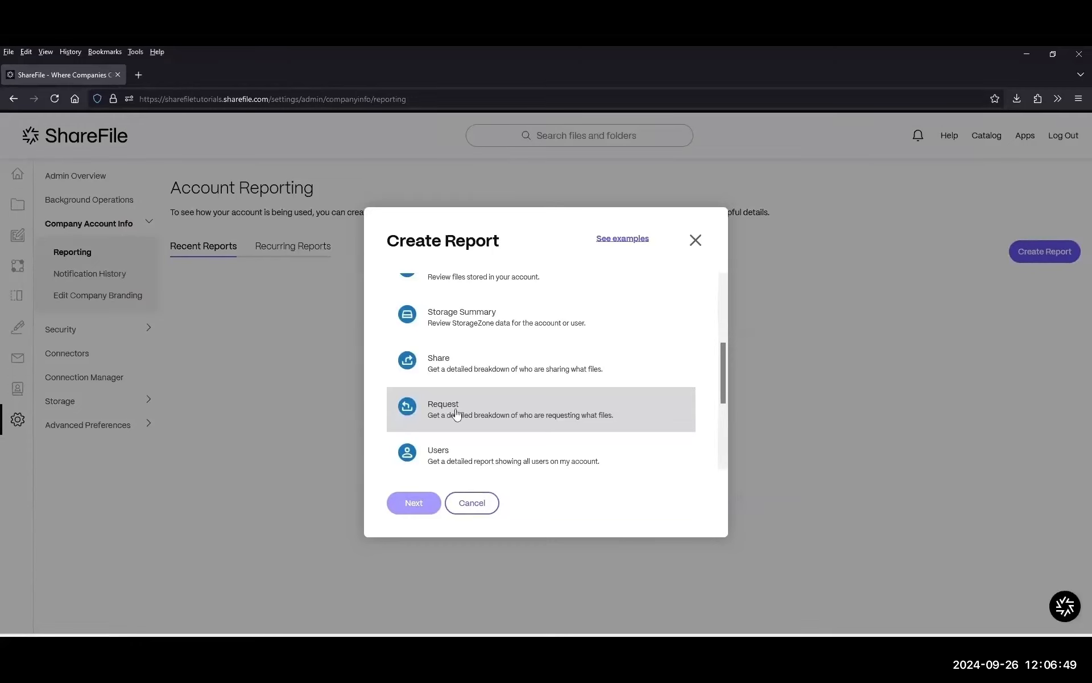
scroll(456, 413, down, 1)
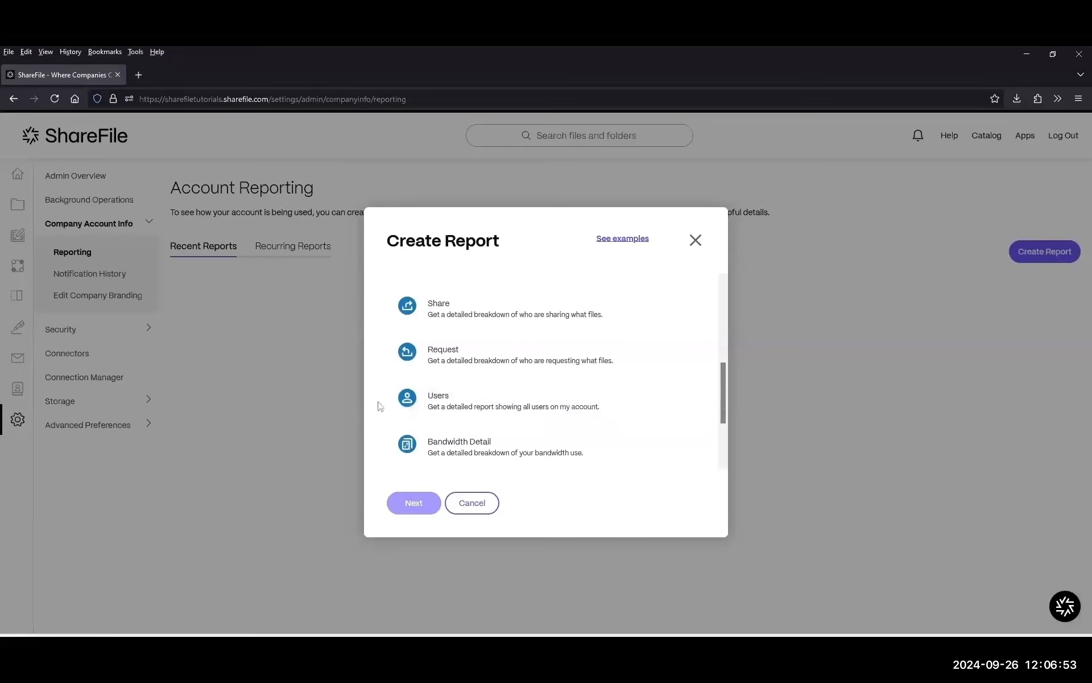
scroll(515, 412, down, 2)
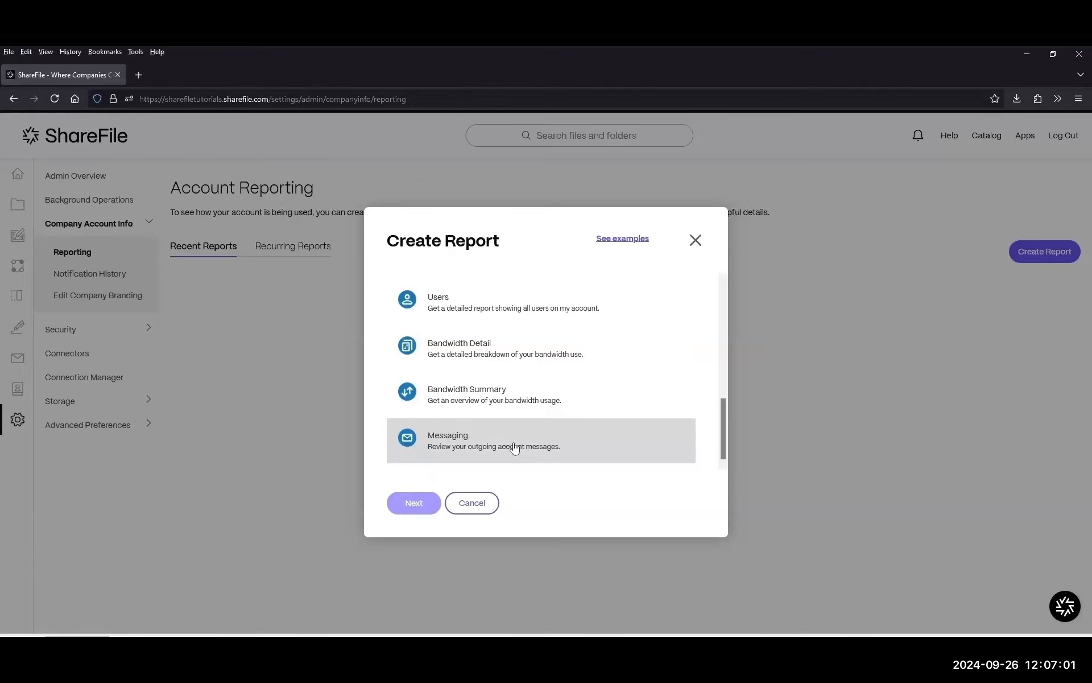
scroll(597, 380, up, 5)
click(450, 304)
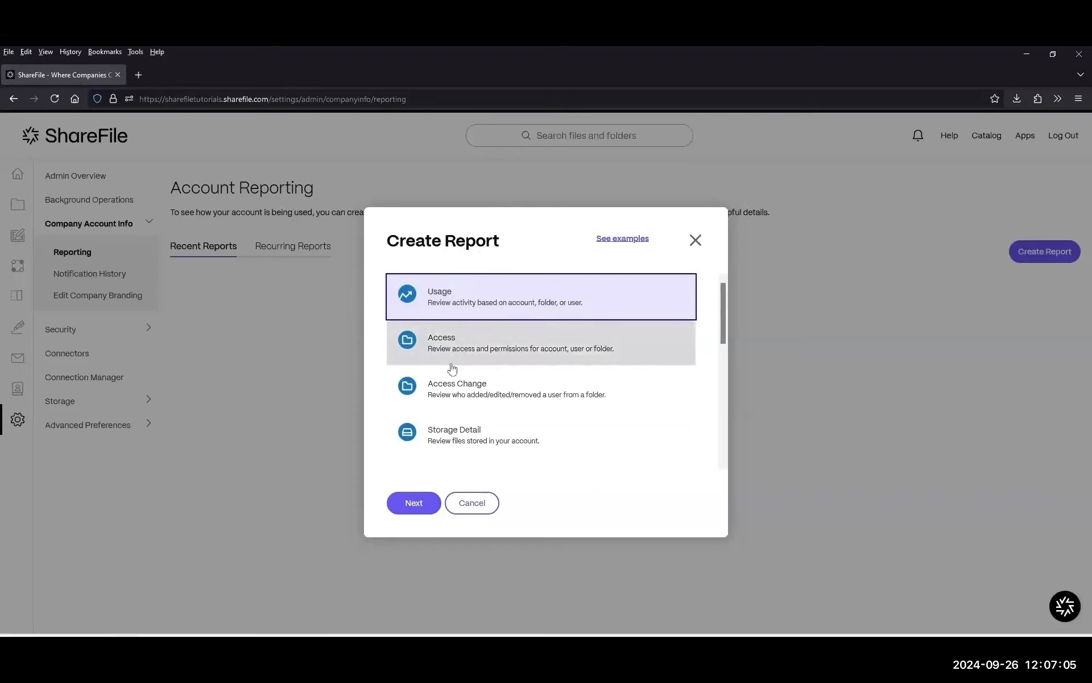
click(412, 505)
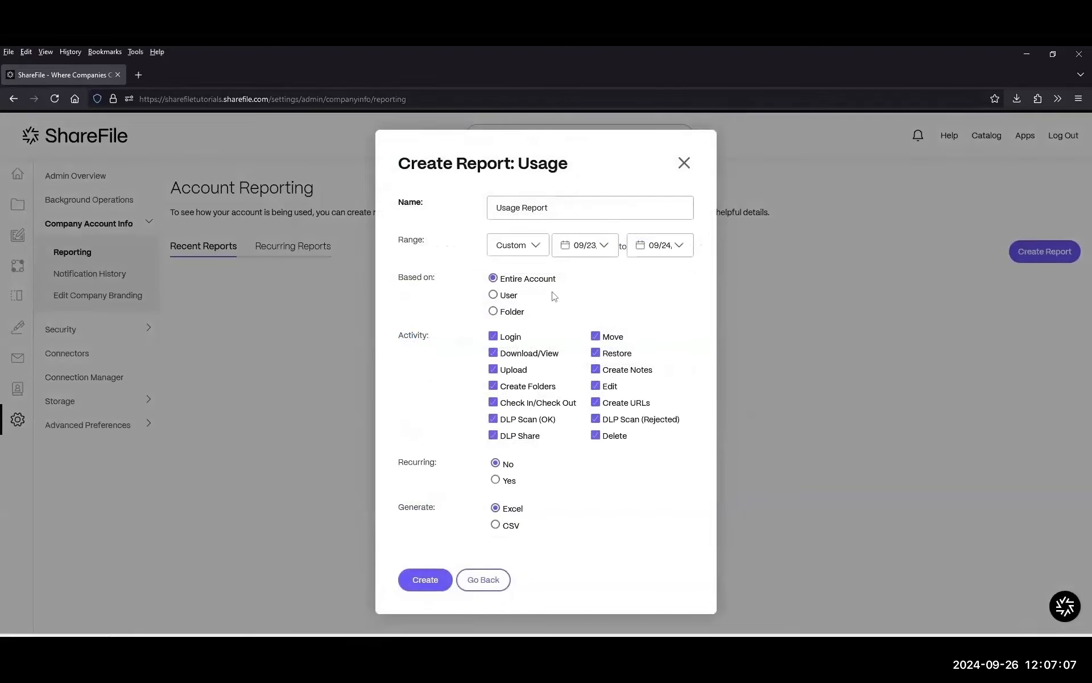
Try the single-user and folder options, then base the report on Entire Account.
drag(394, 279, 459, 279)
click(493, 294)
click(501, 328)
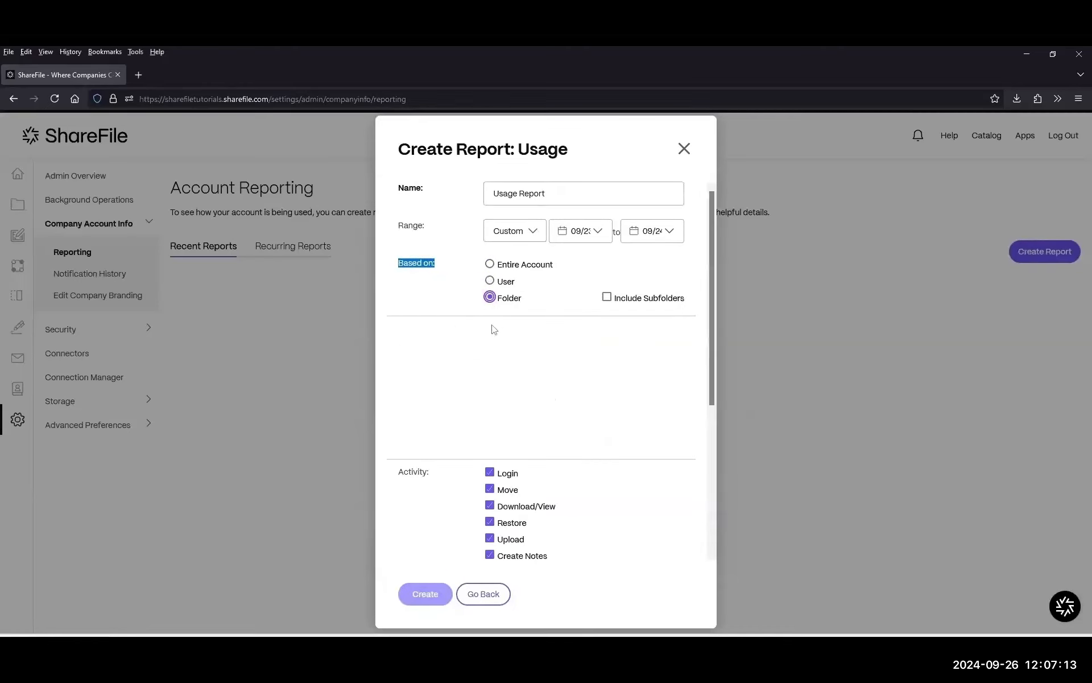
click(492, 265)
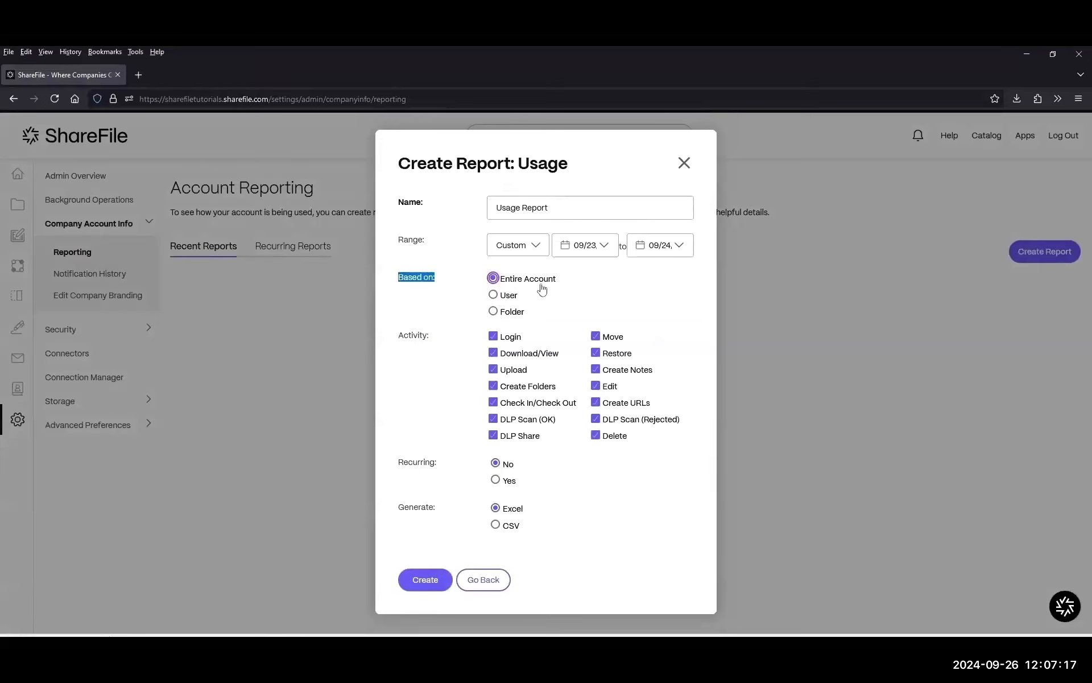
drag(399, 340, 439, 341)
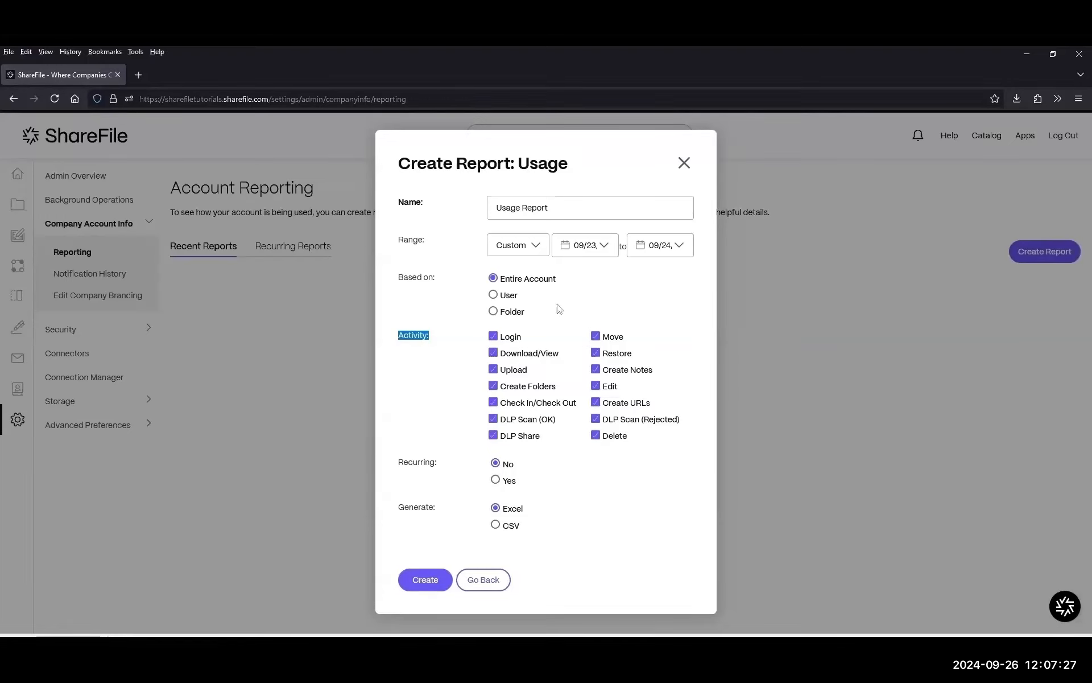
Set Range to Last 30 Days and Recurring to Yes, then continue to scheduling.
click(542, 247)
scroll(544, 327, down, 2)
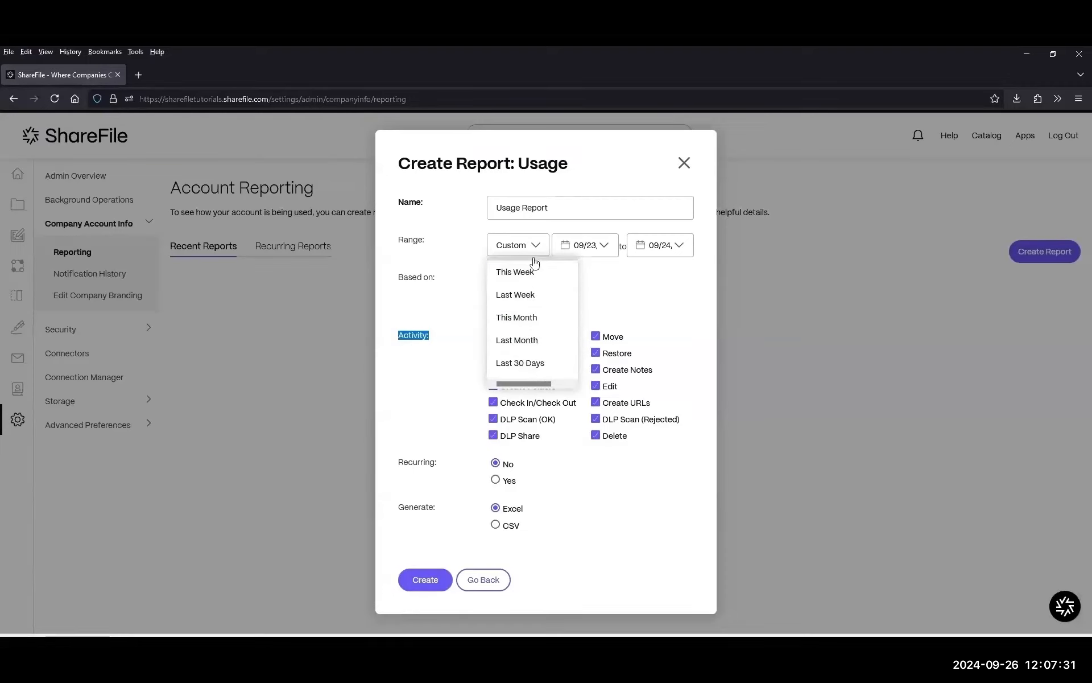
click(540, 369)
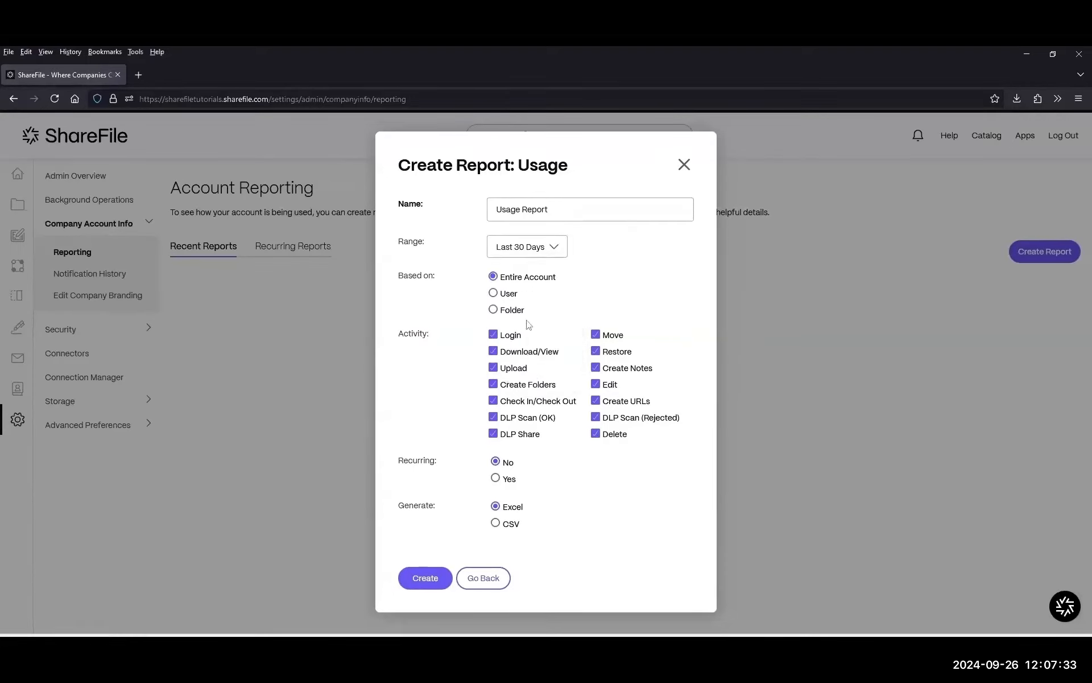
drag(398, 464, 445, 470)
click(496, 478)
click(424, 577)
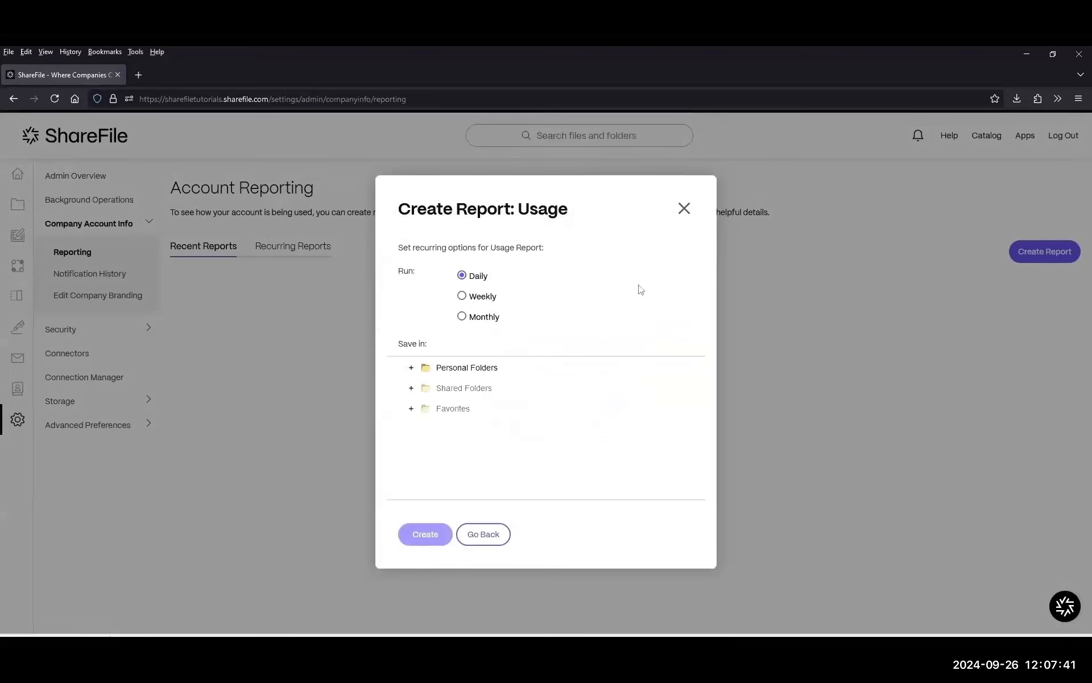
Schedule the Usage report Monthly on day 1, saving into Test Folder, and submit it.
drag(400, 270, 437, 276)
click(462, 317)
drag(602, 317, 671, 322)
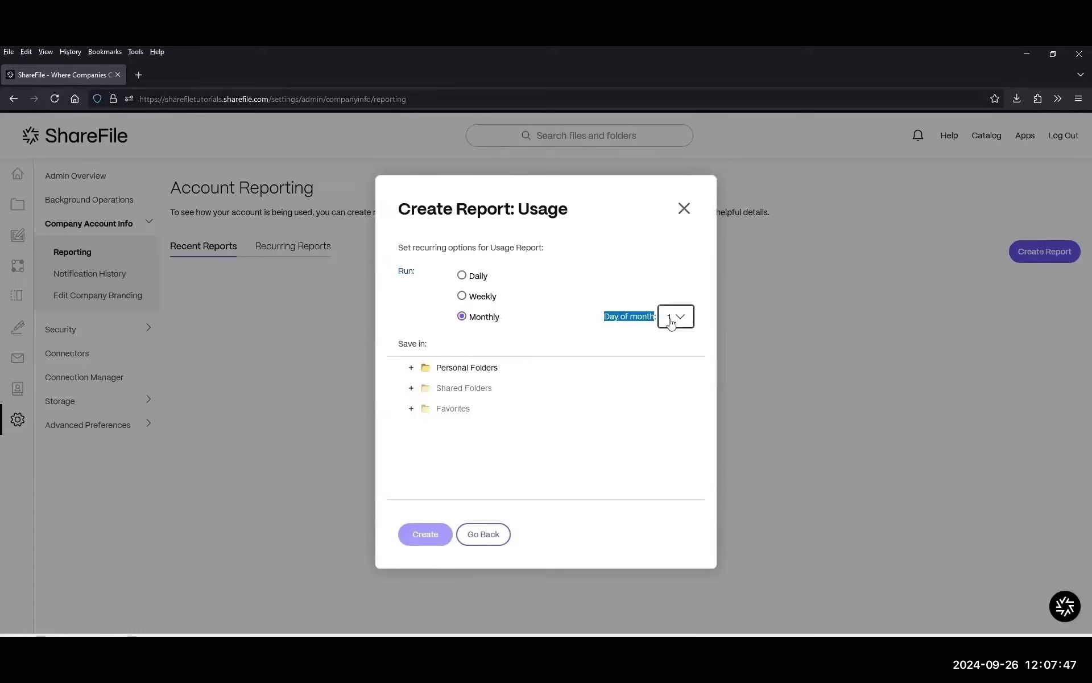
click(412, 369)
click(480, 414)
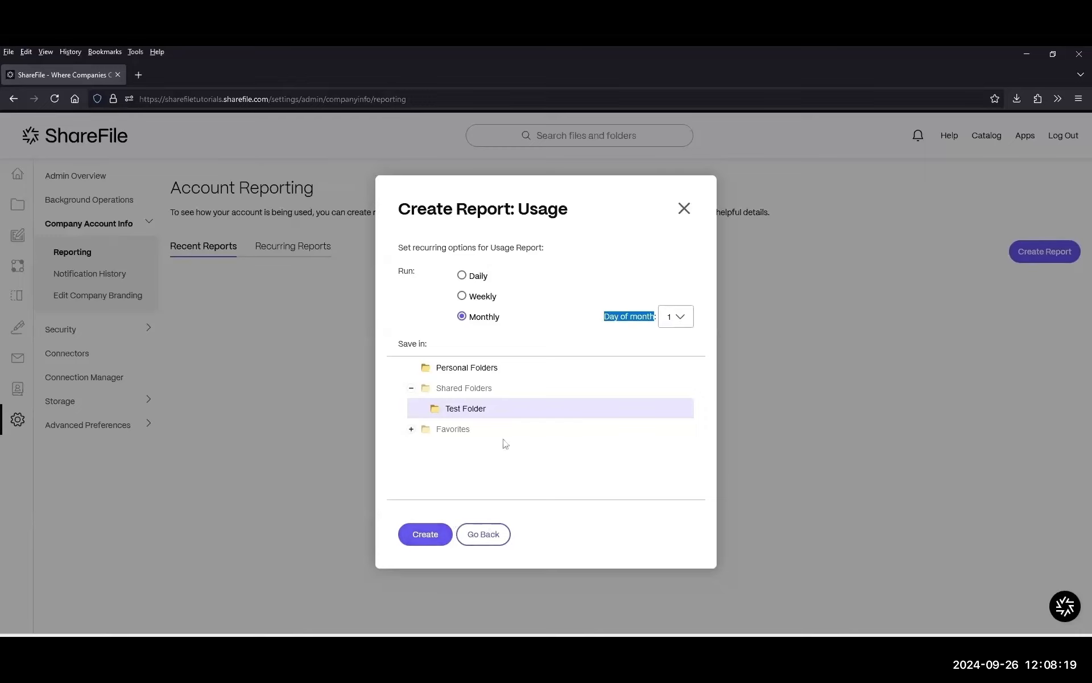
click(683, 212)
click(1047, 251)
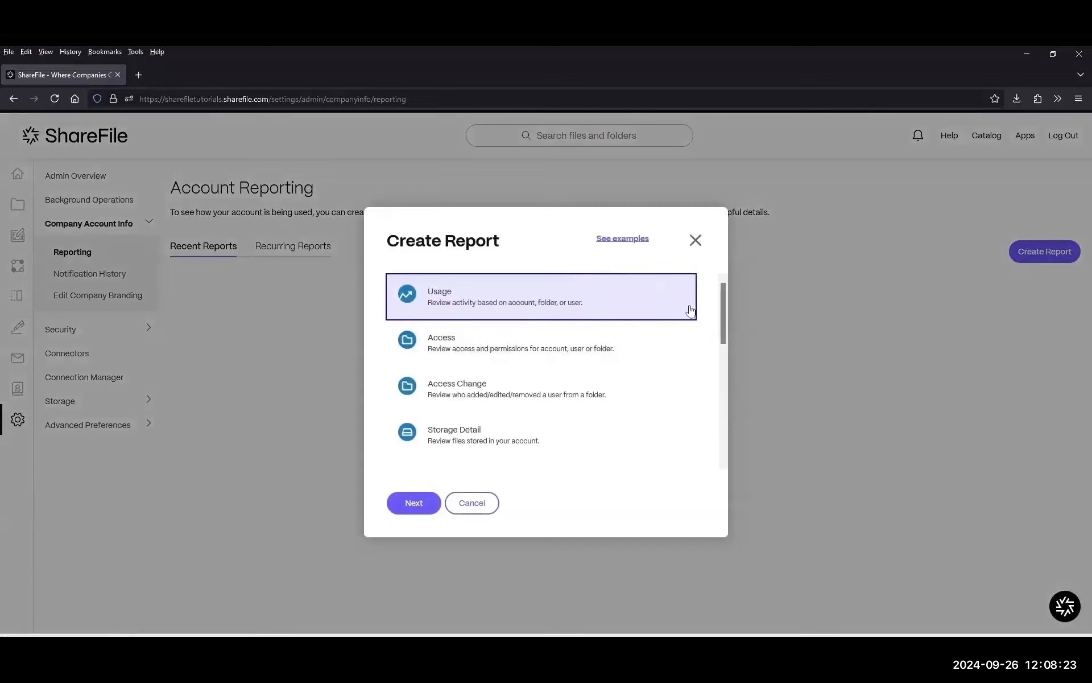
Browse the report types again and review the Usage form with Last 30 Days and Recurring Yes.
scroll(478, 387, down, 2)
scroll(477, 386, up, 2)
scroll(518, 296, down, 5)
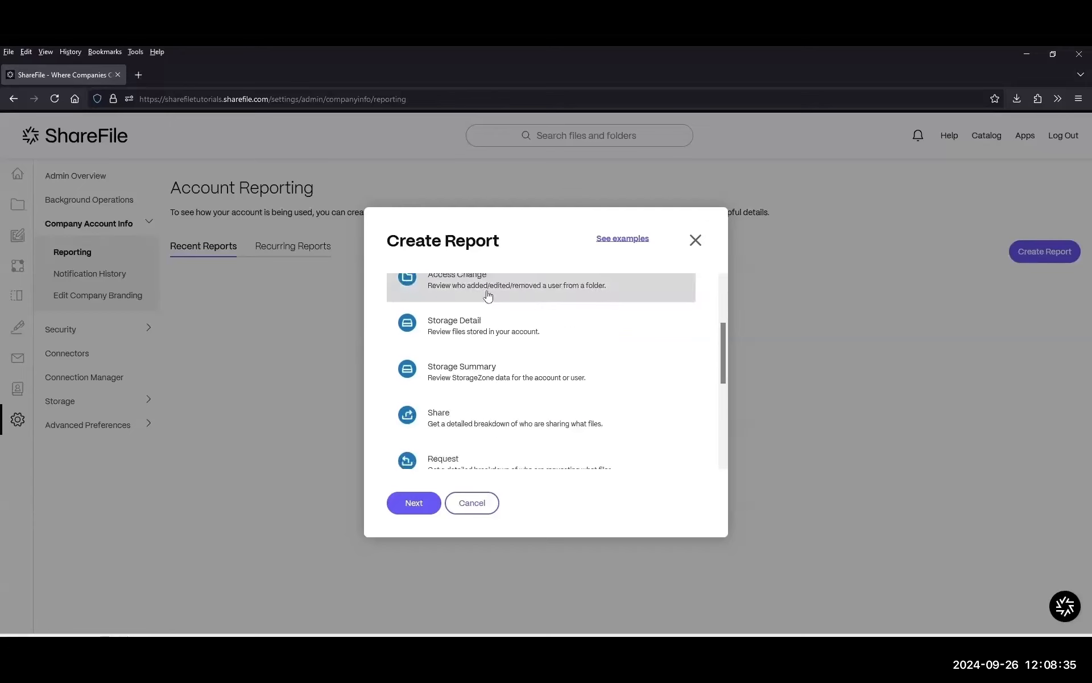
scroll(481, 349, up, 5)
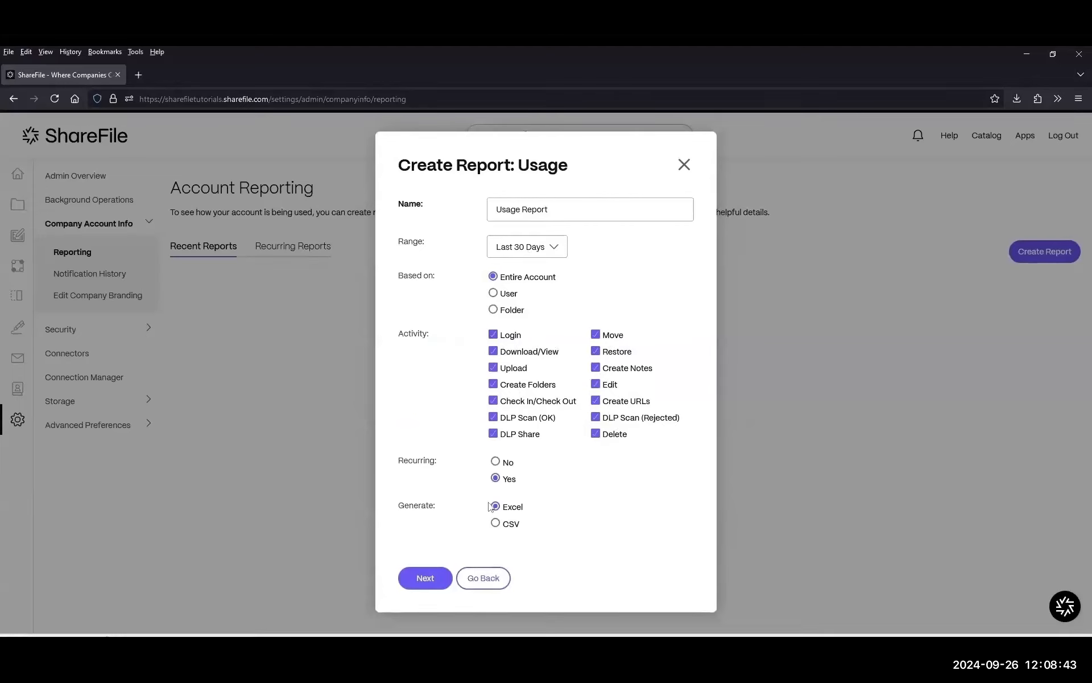
triple_click(438, 462)
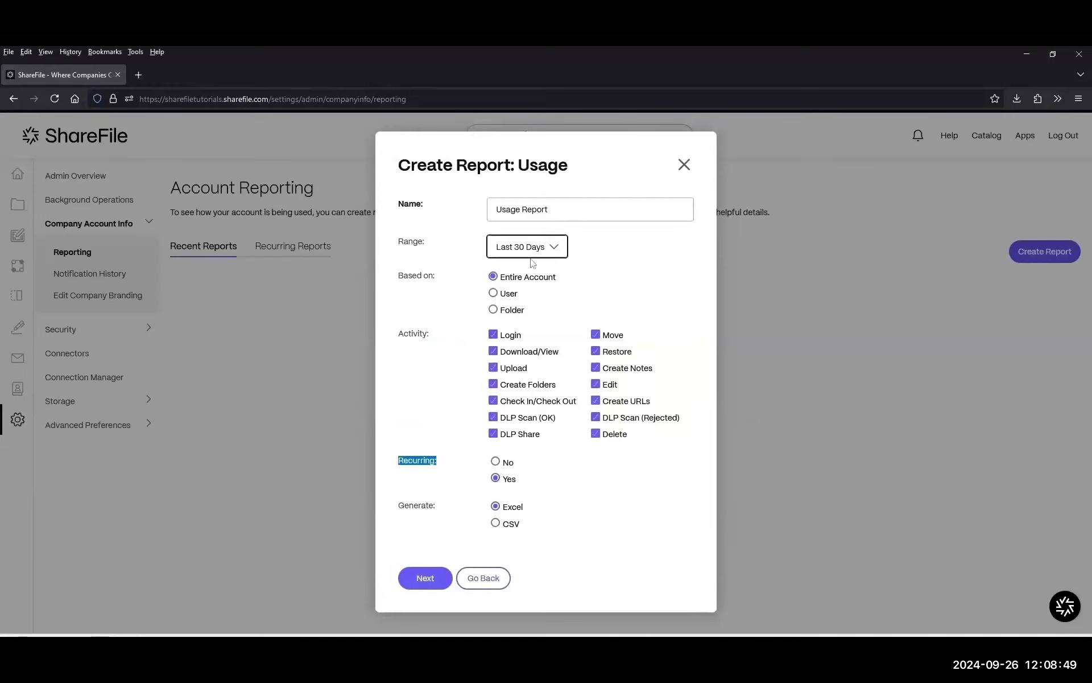
click(606, 172)
drag(528, 172, 421, 172)
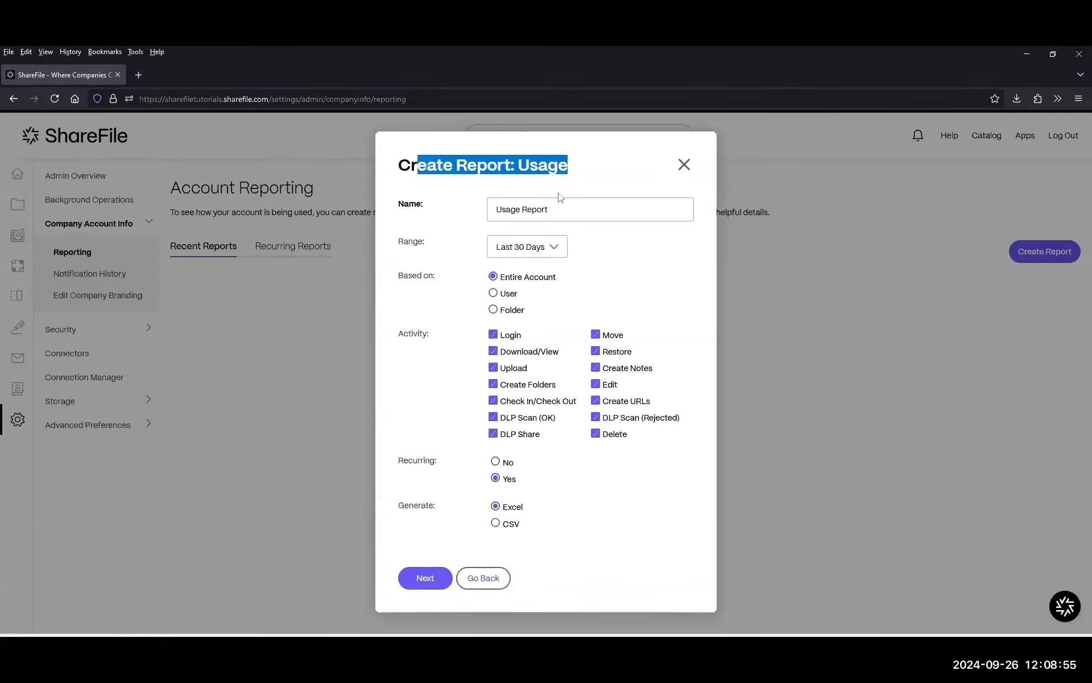
drag(401, 164, 588, 170)
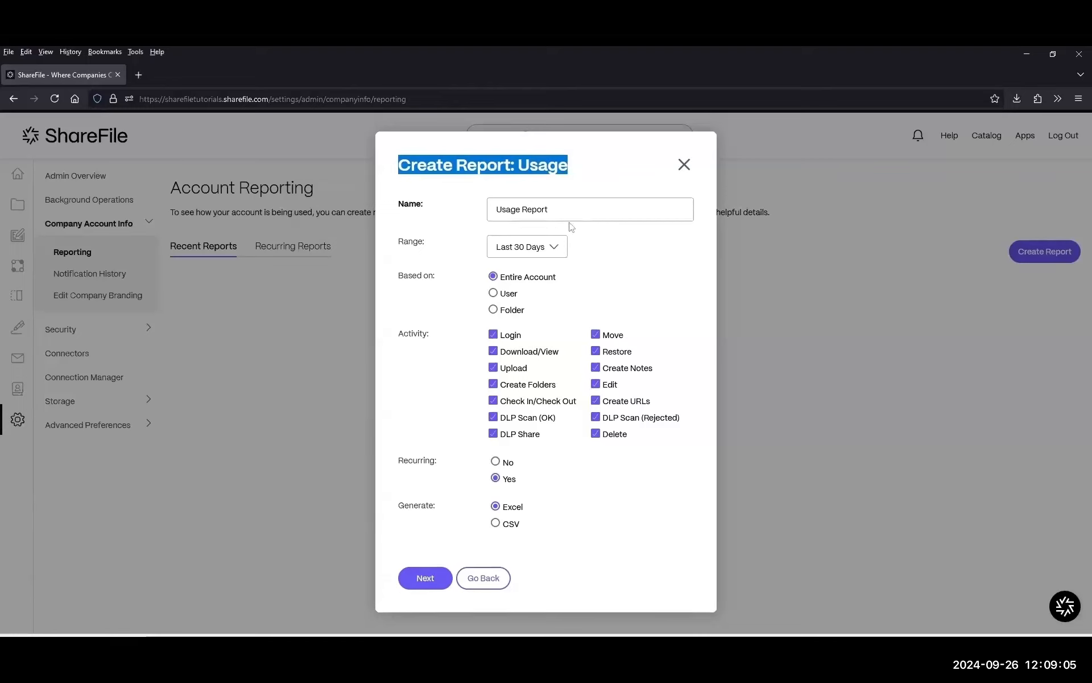
Switch the range back to Custom, view the start-date calendar, then close the Usage dialog unsaved.
click(527, 246)
click(541, 277)
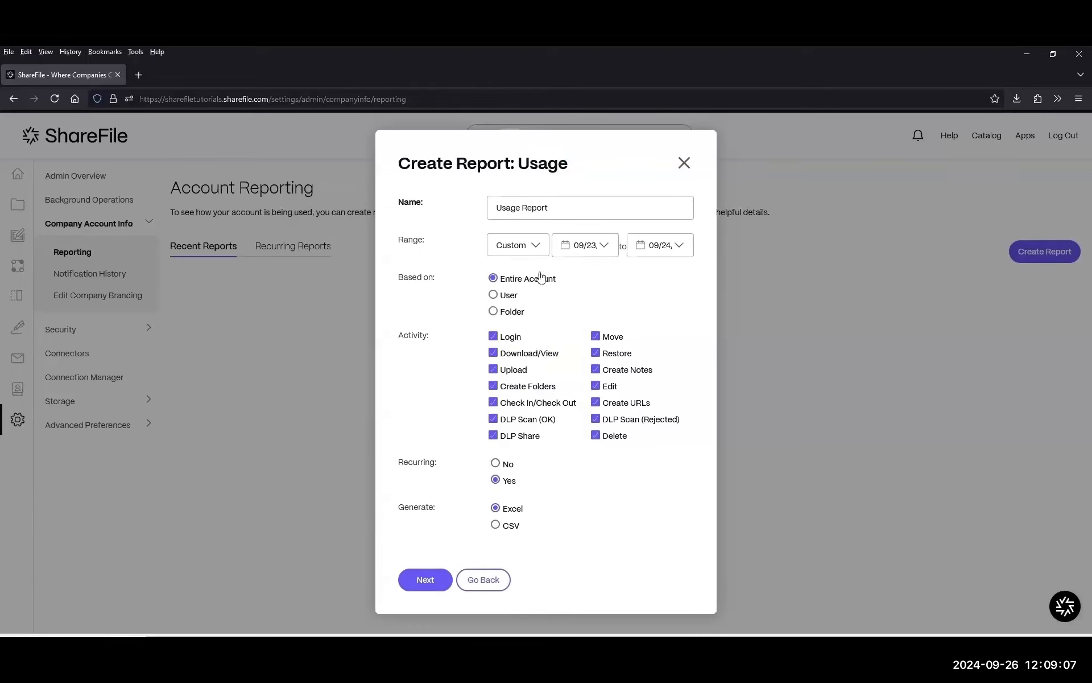
click(596, 246)
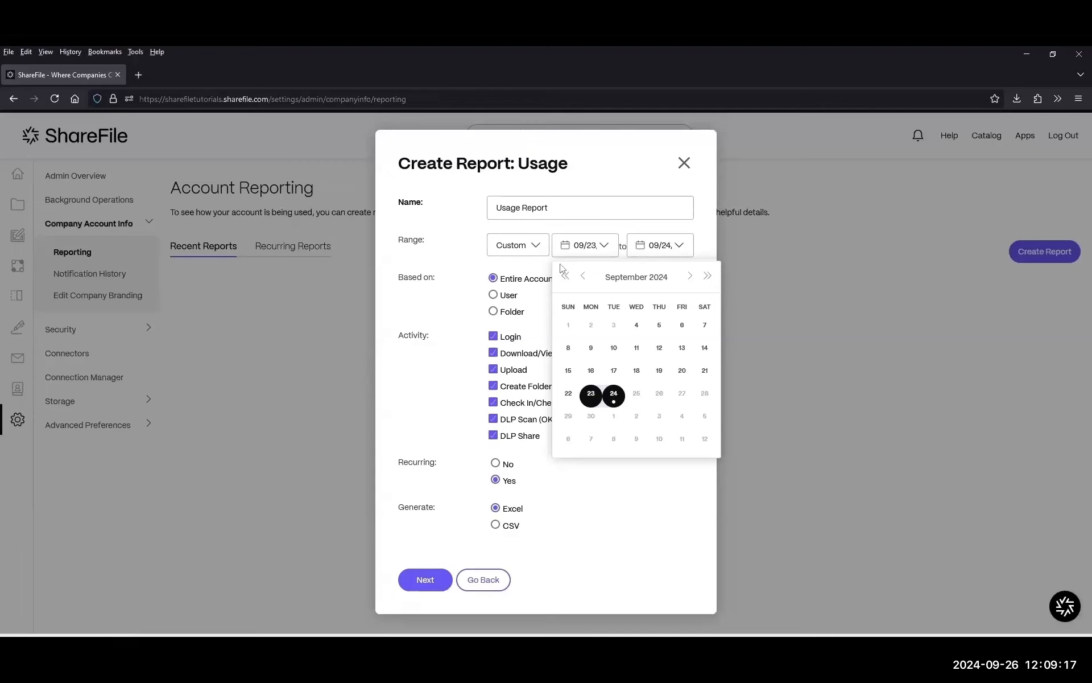
double_click(436, 470)
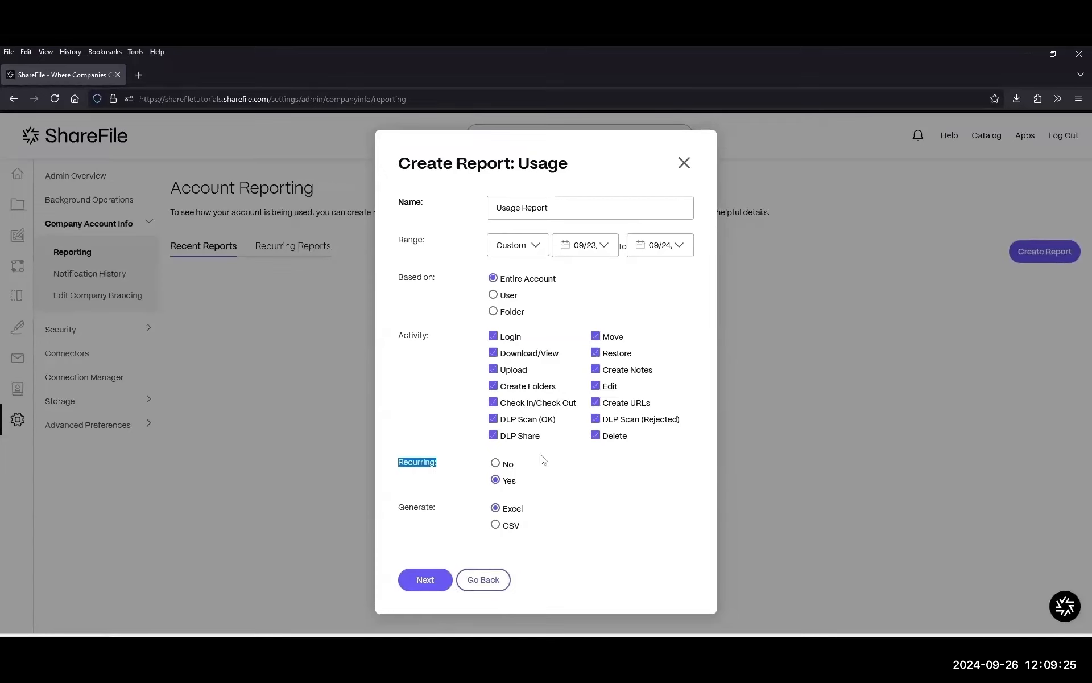
click(684, 163)
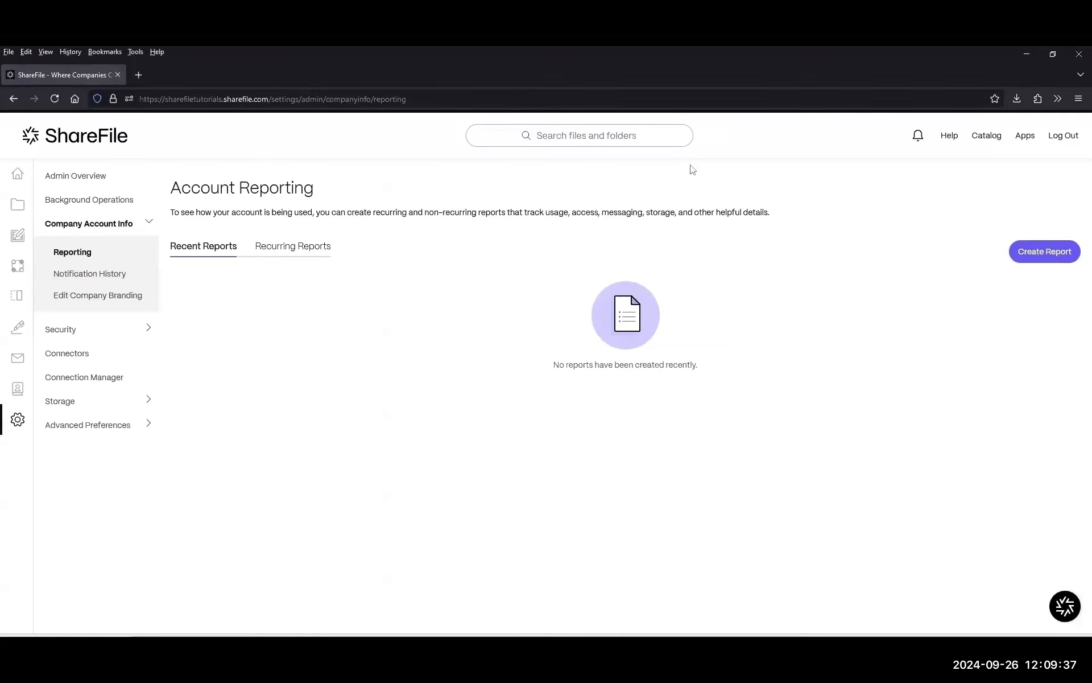
Open Security Alert Settings and review the table header and different-country sign-in condition.
click(74, 336)
mouse_move(19, 419)
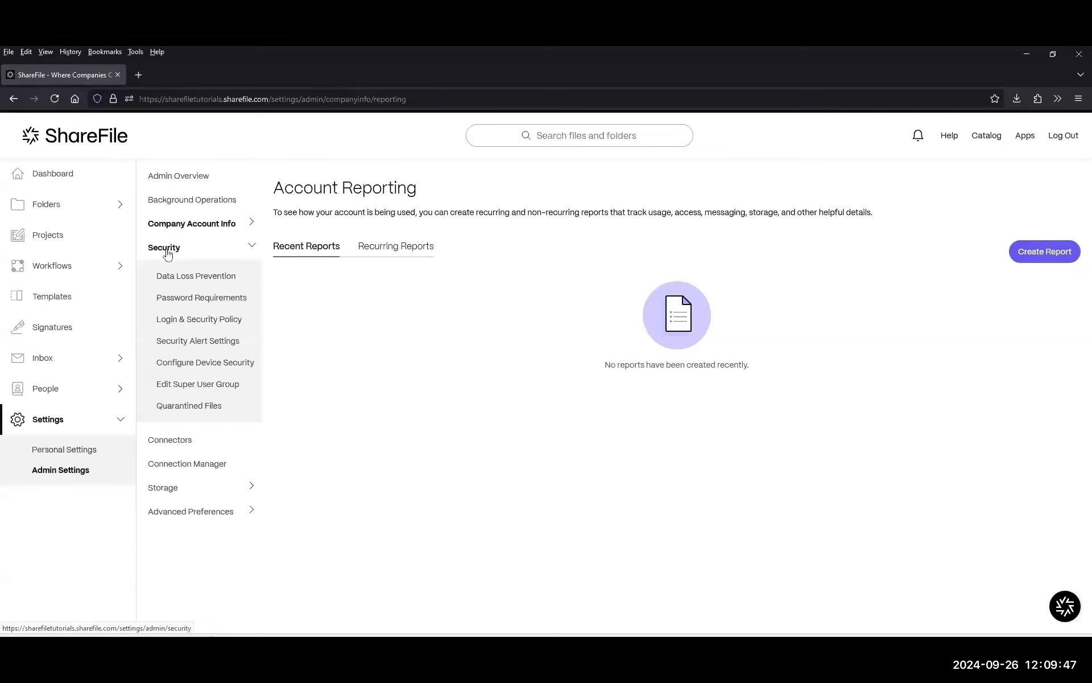
click(167, 343)
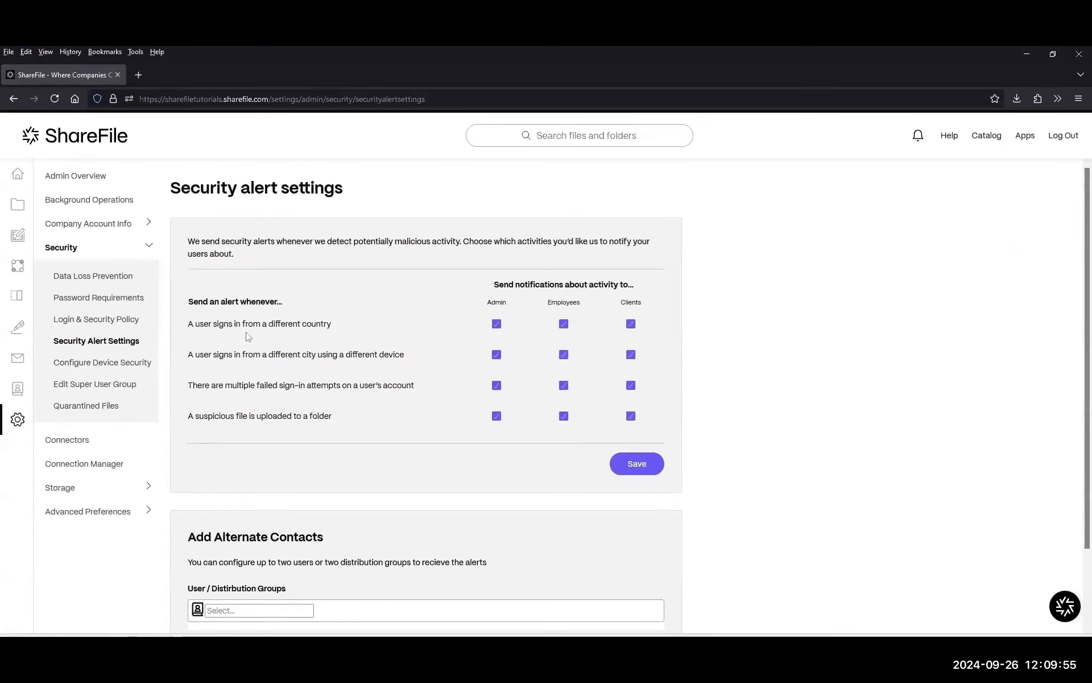
drag(185, 305, 418, 337)
drag(283, 302, 174, 307)
drag(285, 311, 278, 303)
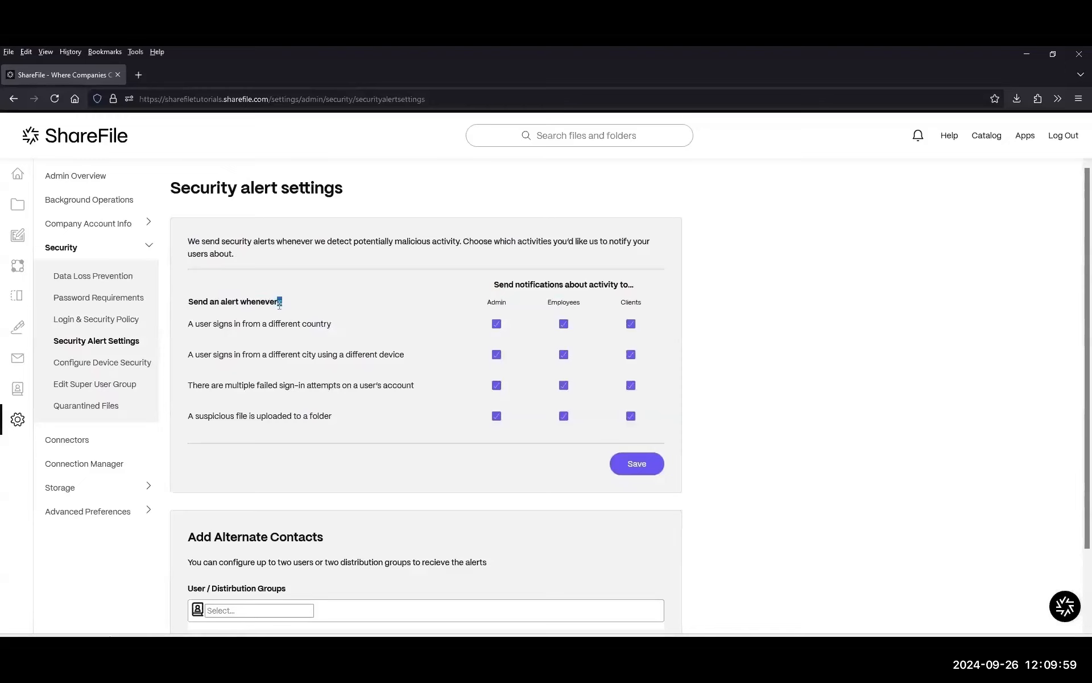
drag(352, 330, 186, 326)
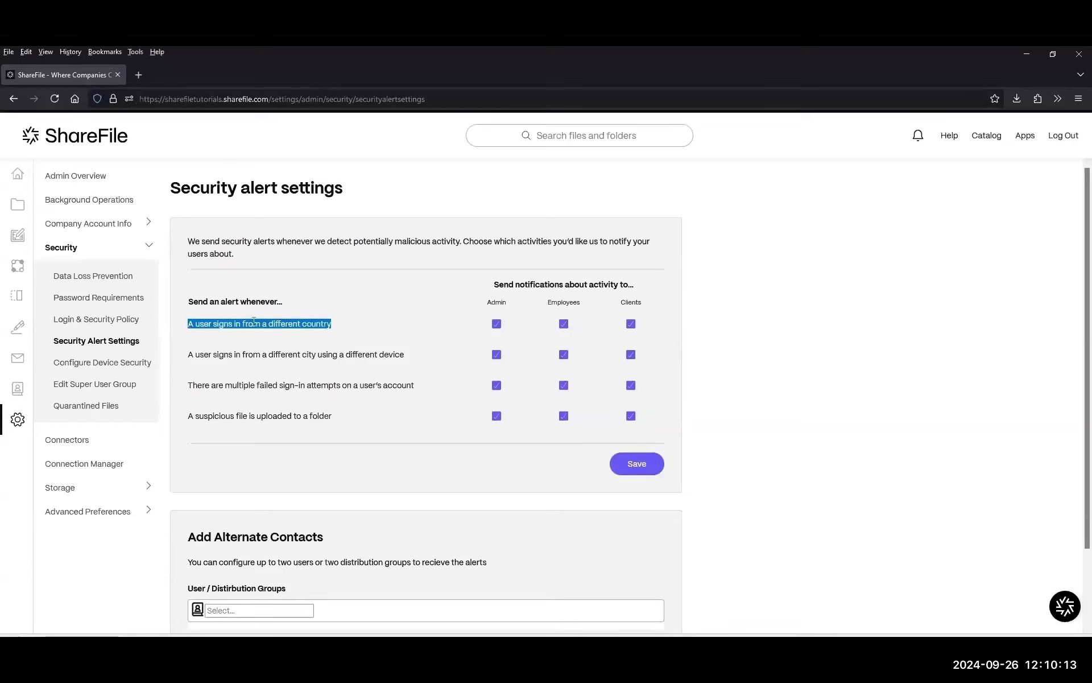
drag(332, 324, 215, 323)
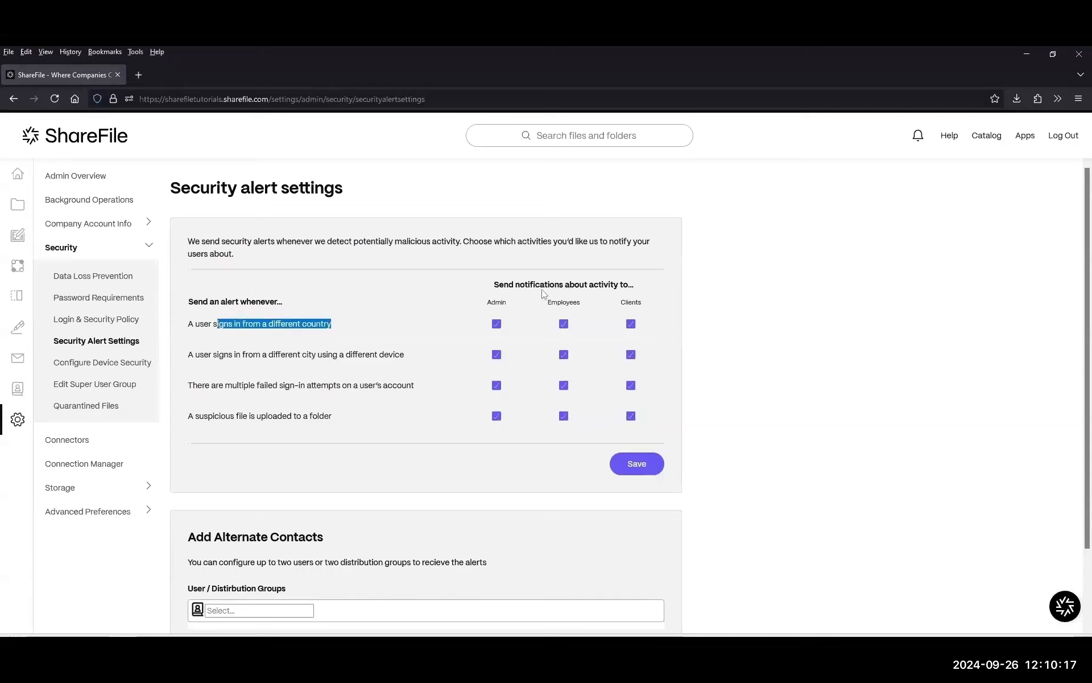
drag(524, 284, 668, 286)
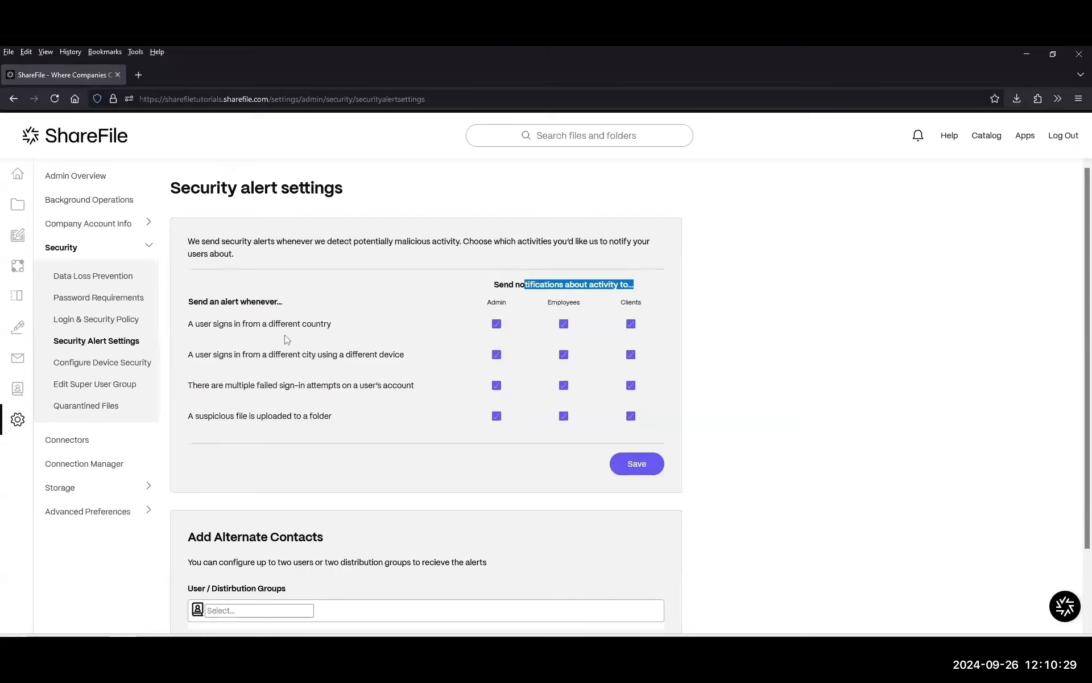
Review the different city/device, failed sign-in attempts and suspicious file upload alert conditions.
drag(211, 354, 245, 353)
click(299, 355)
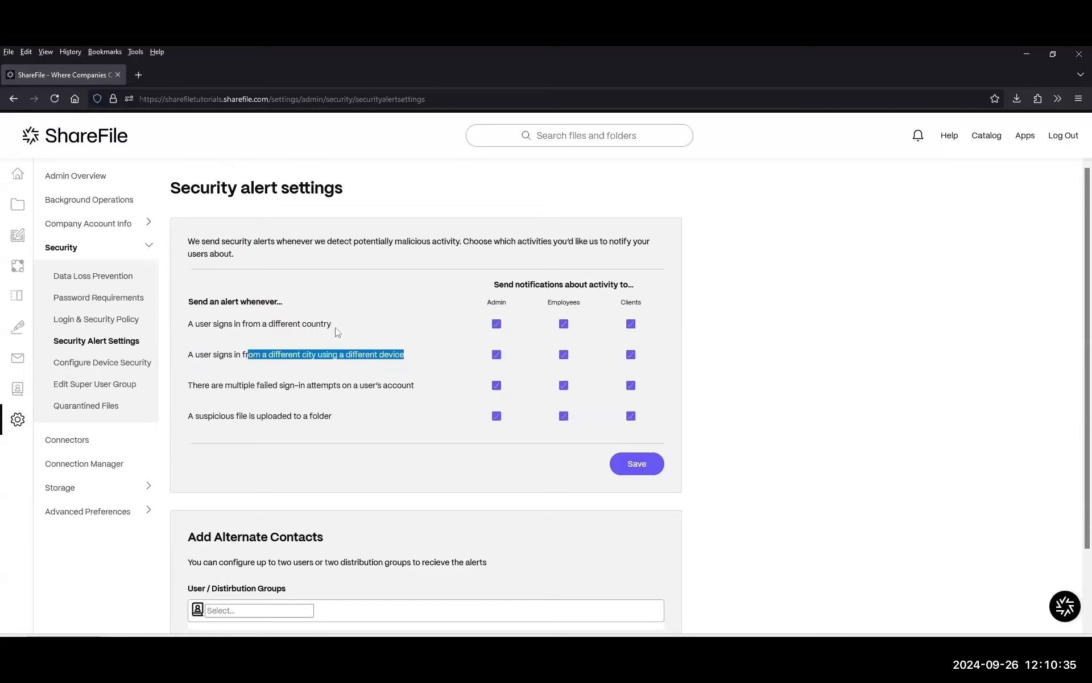
click(353, 330)
drag(356, 330, 234, 334)
click(347, 328)
drag(353, 324, 174, 336)
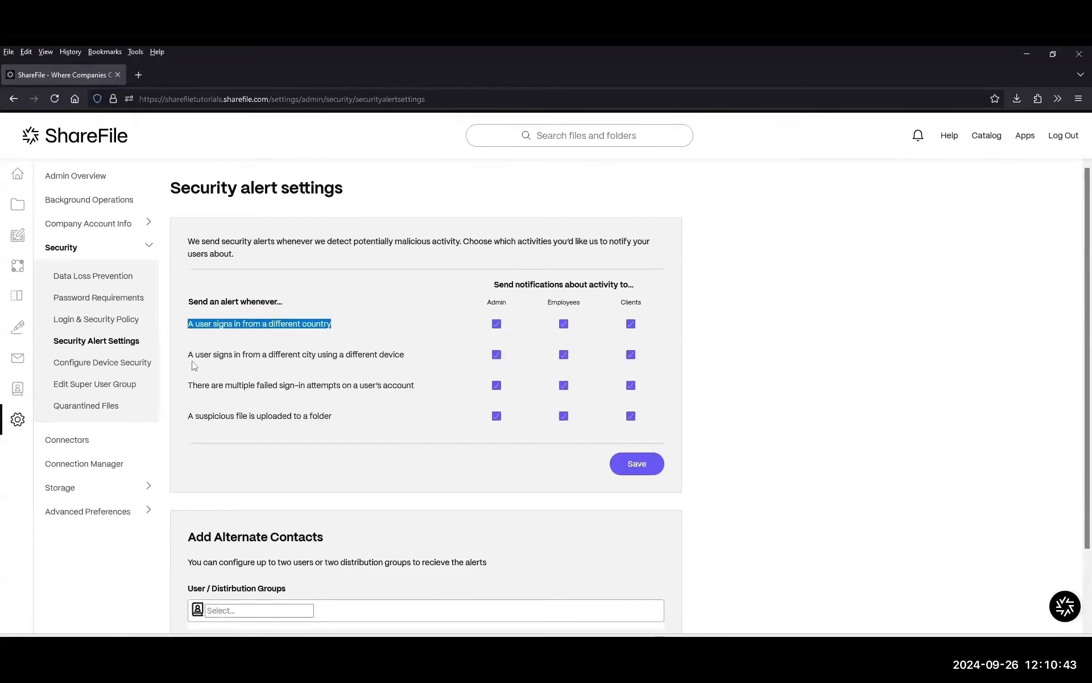
mouse_move(268, 355)
mouse_down()
mouse_move(419, 357)
mouse_move(263, 356)
mouse_up()
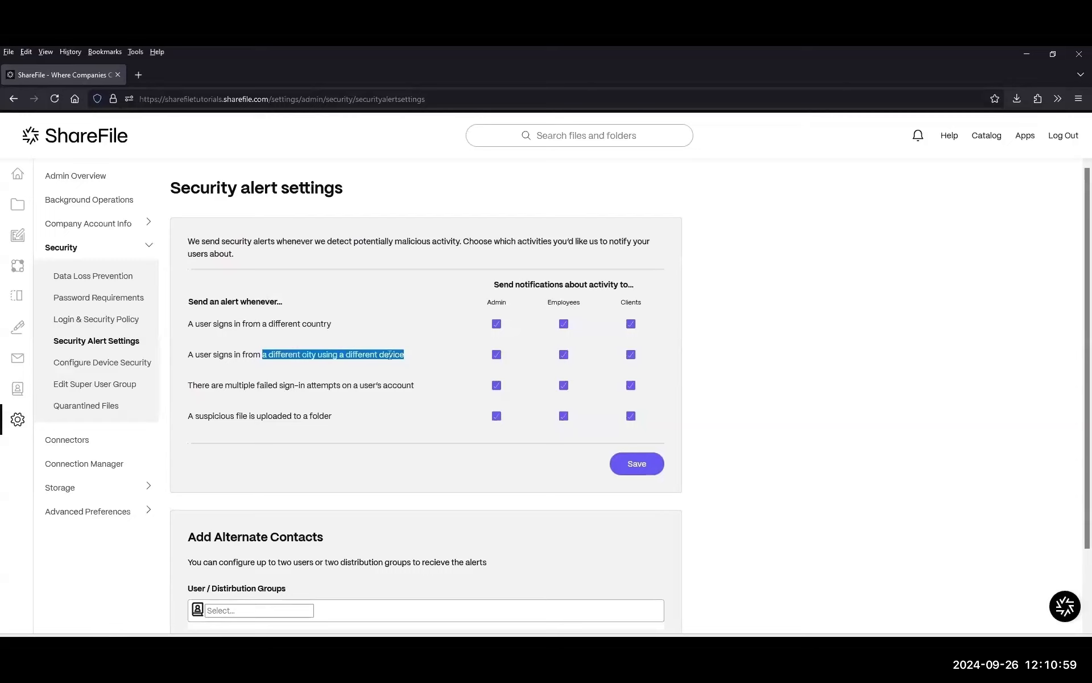
triple_click(346, 387)
drag(242, 386, 461, 390)
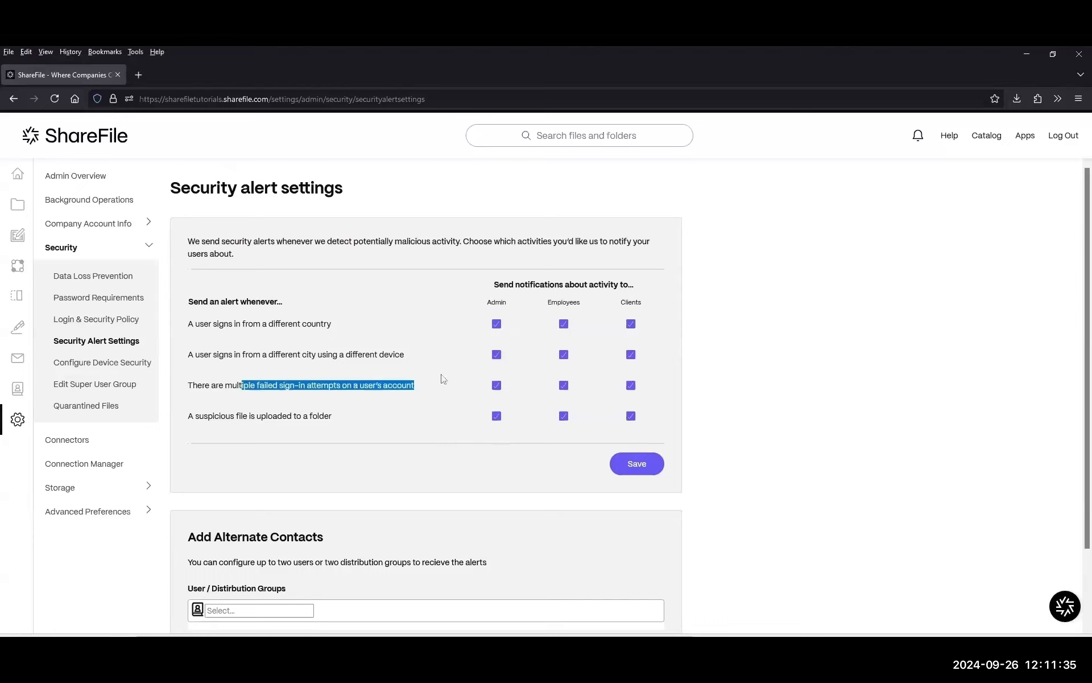
drag(369, 420, 186, 419)
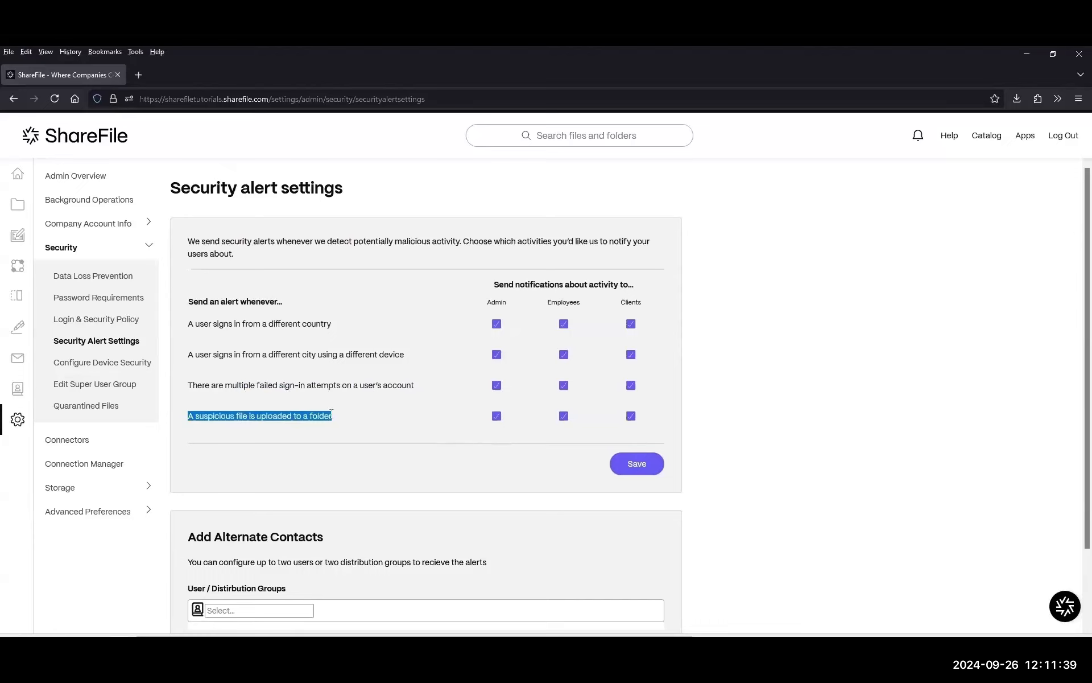
drag(335, 419, 188, 420)
Uncheck Clients for the different-country and different city/device sign-in alerts.
drag(548, 307, 485, 306)
click(488, 307)
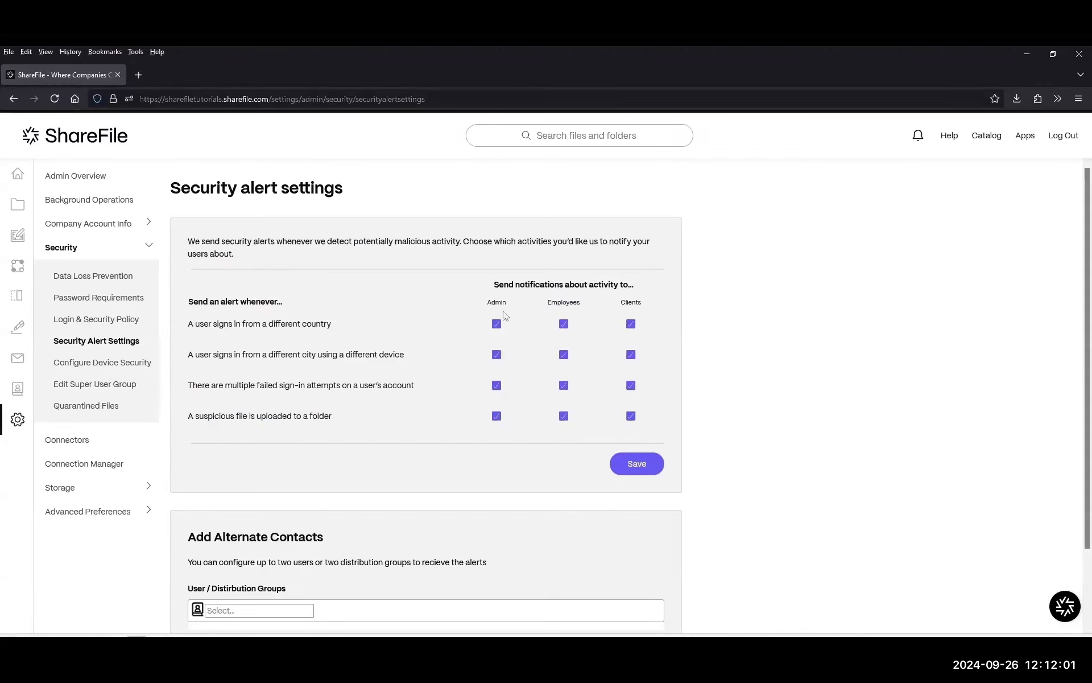
drag(480, 306, 523, 300)
click(630, 325)
drag(357, 330, 187, 326)
click(630, 355)
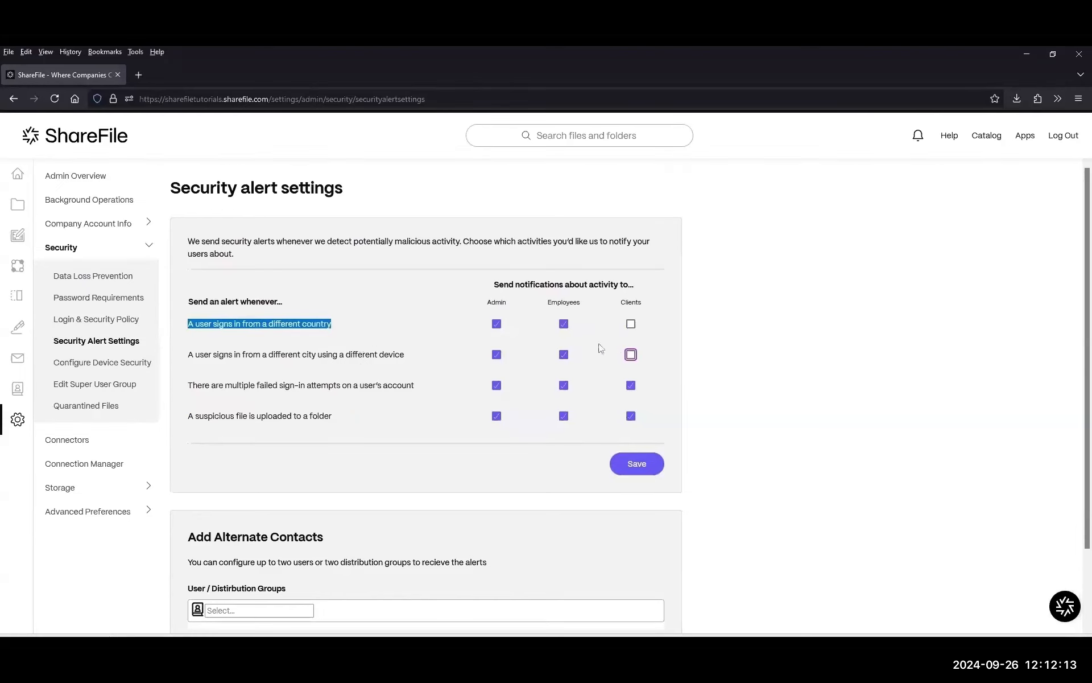
Scroll down to review the Add Alternate Contacts section.
scroll(267, 347, down, 2)
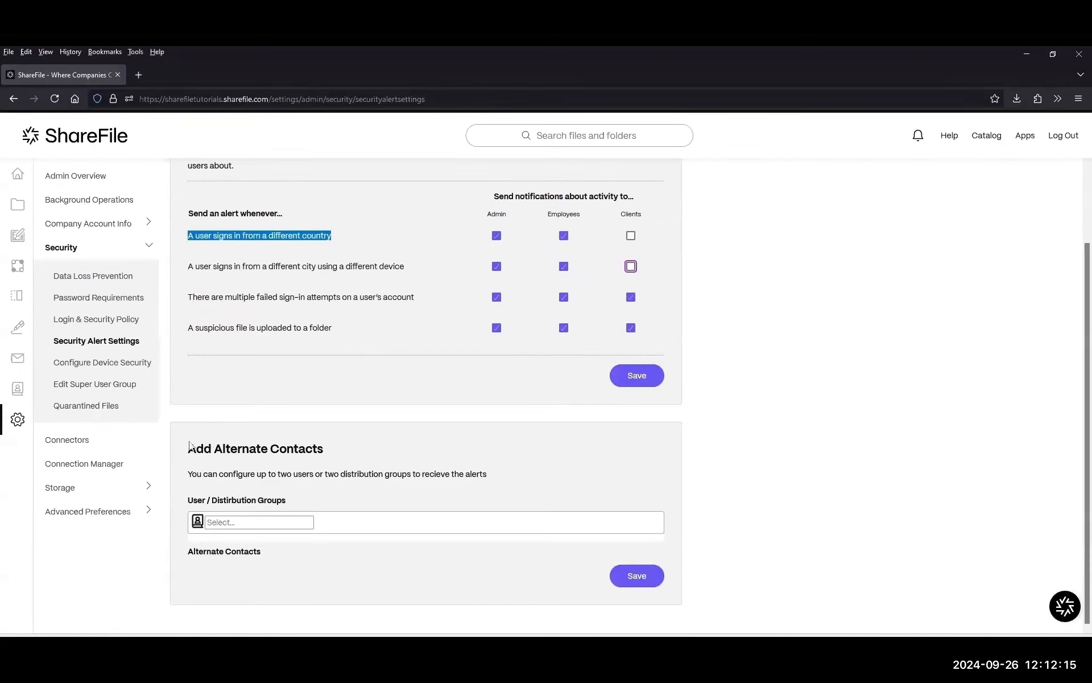
drag(188, 447, 342, 462)
double_click(361, 473)
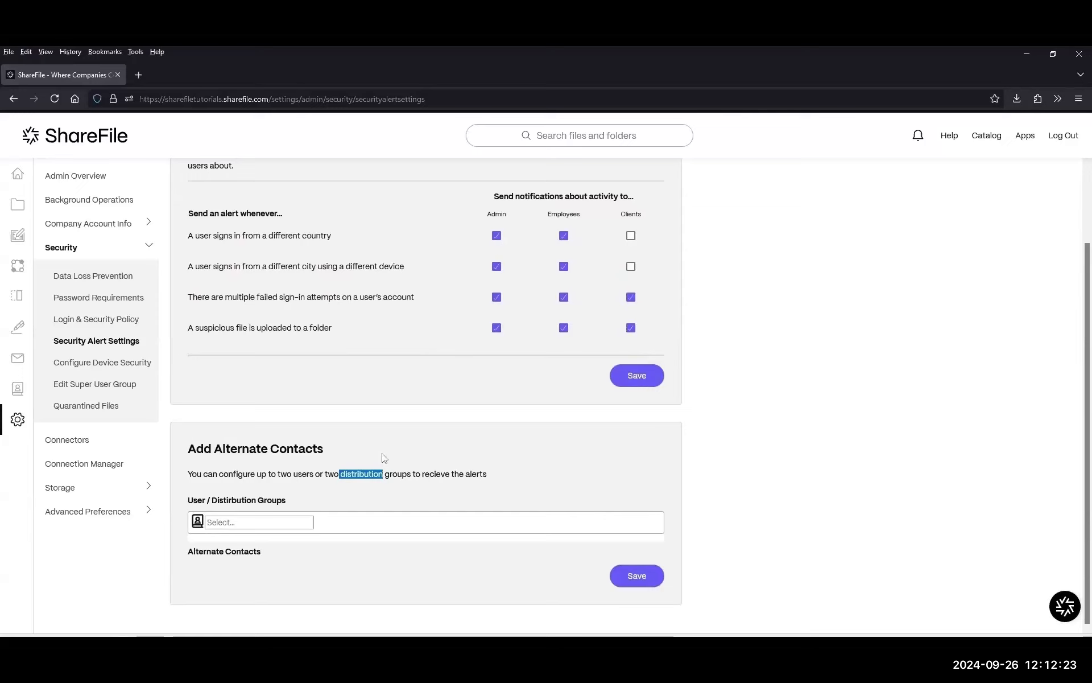
click(359, 485)
drag(188, 448, 343, 459)
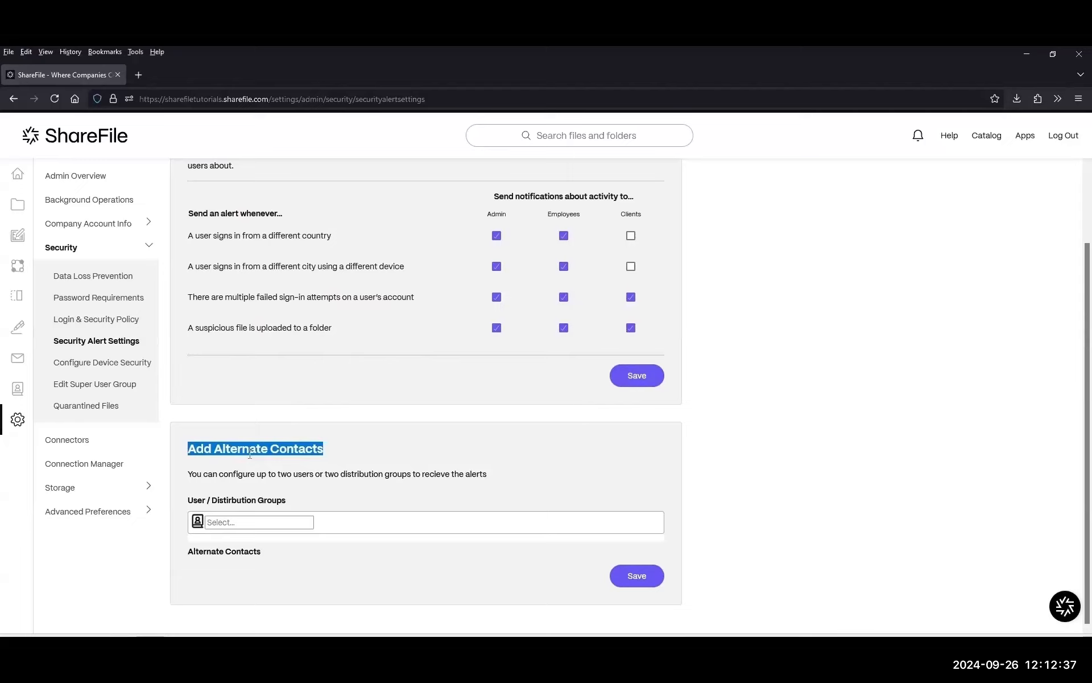
drag(333, 448, 183, 457)
drag(332, 328, 317, 328)
key(alt+Tab)
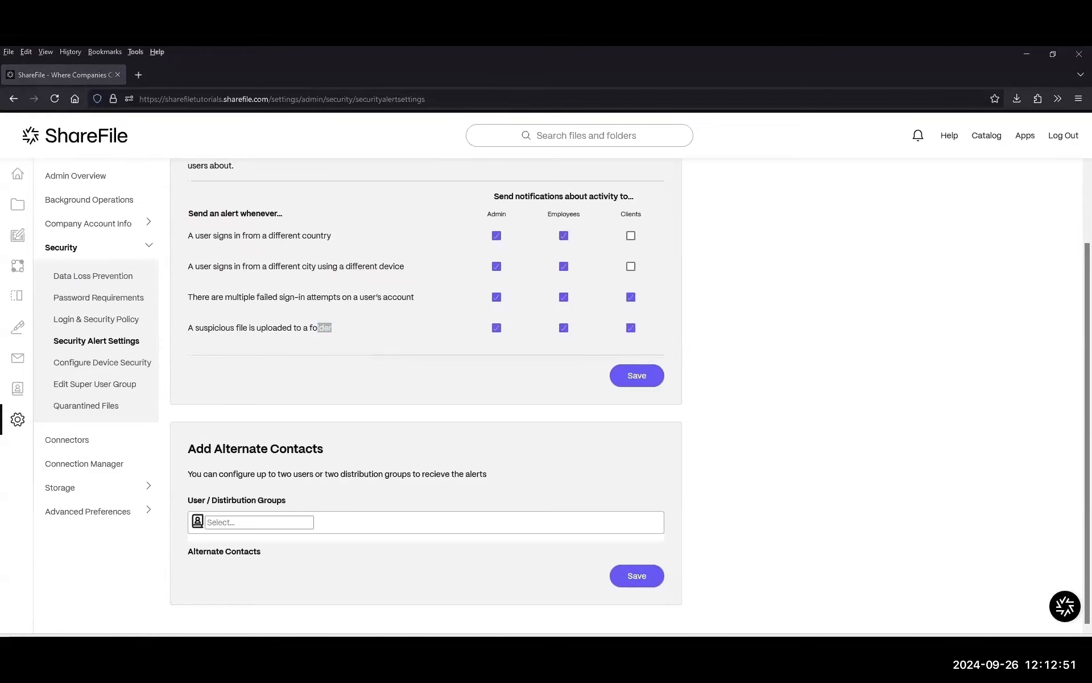
drag(1091, 155, 922, 140)
drag(685, 355, 780, 405)
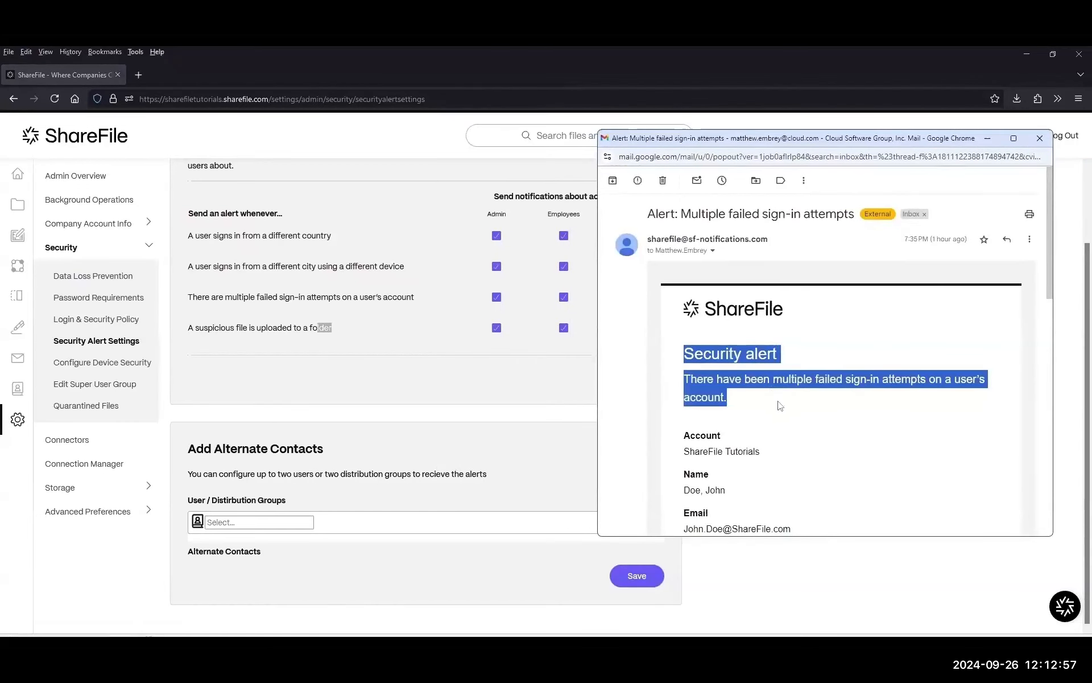
scroll(758, 353, down, 1)
scroll(911, 346, down, 3)
drag(683, 208, 718, 441)
drag(909, 139, 689, 120)
scroll(797, 342, down, 6)
scroll(739, 346, up, 2)
scroll(523, 345, up, 1)
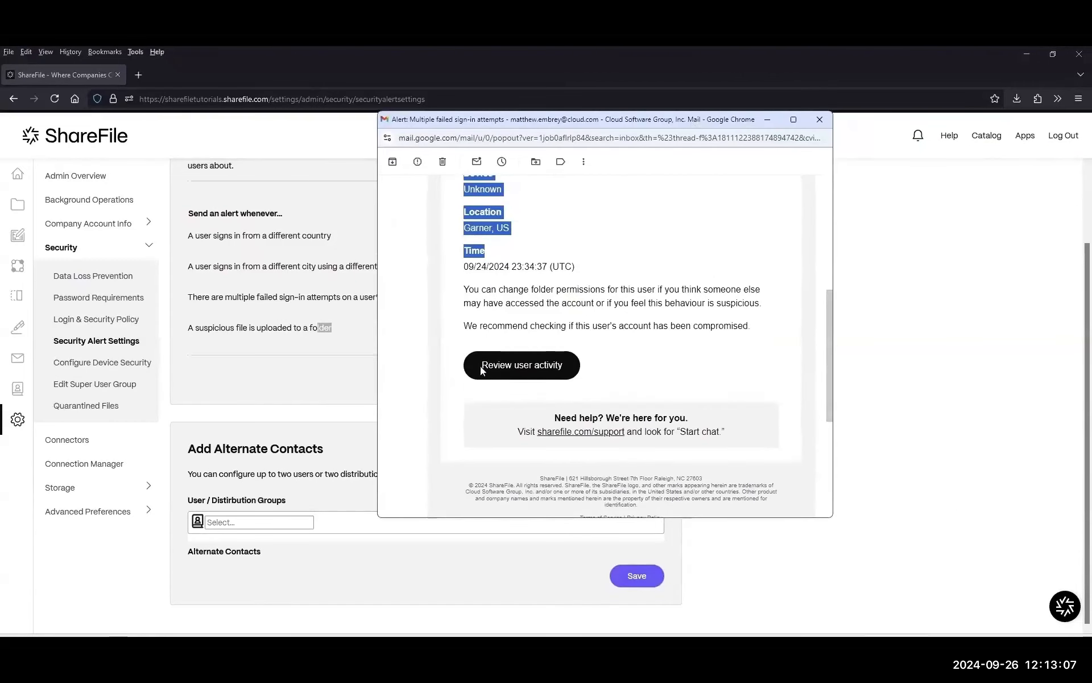
drag(482, 367, 589, 368)
drag(701, 121, 1091, 127)
mouse_move(26, 263)
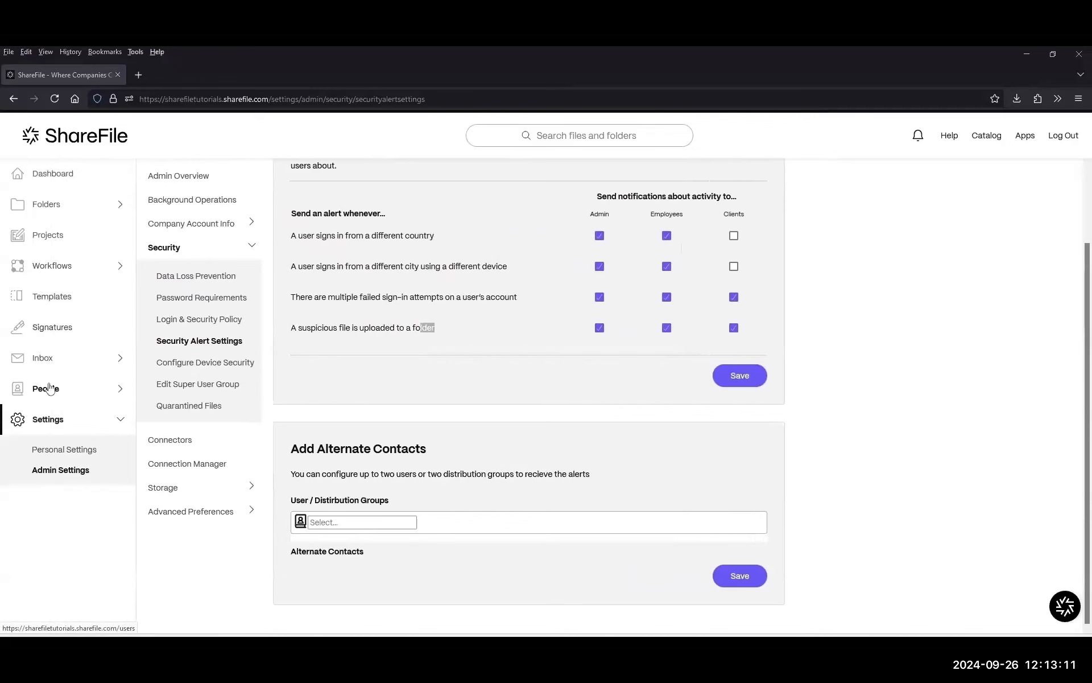
Browse Employees, open the affected employee, and show their Activity and Security Alerts tab.
click(46, 391)
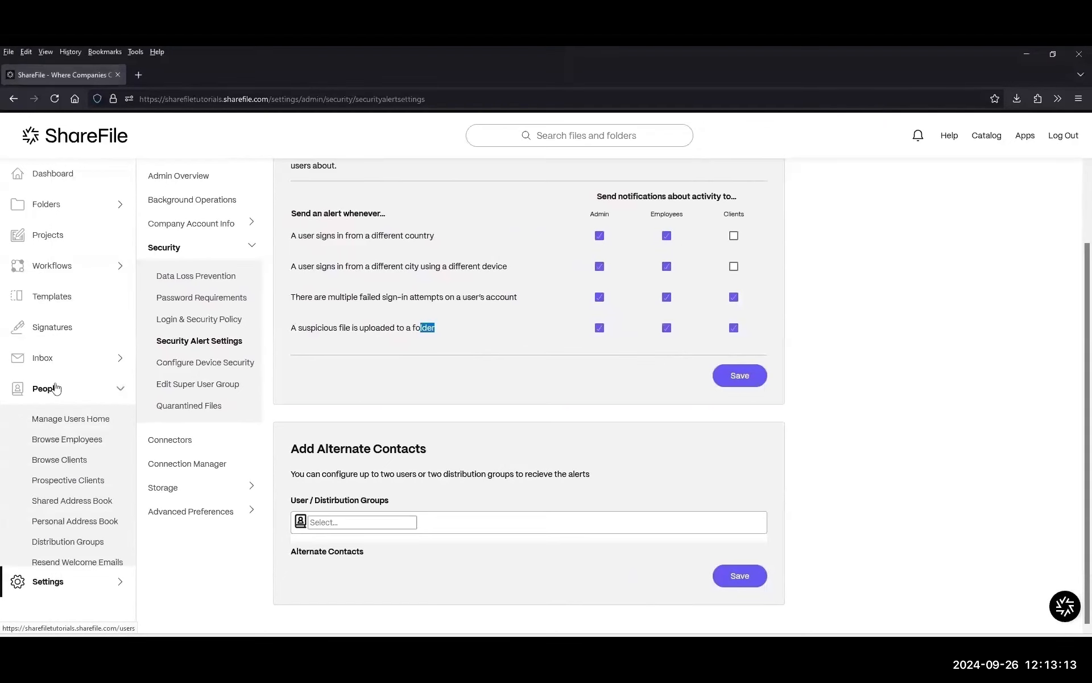
click(81, 443)
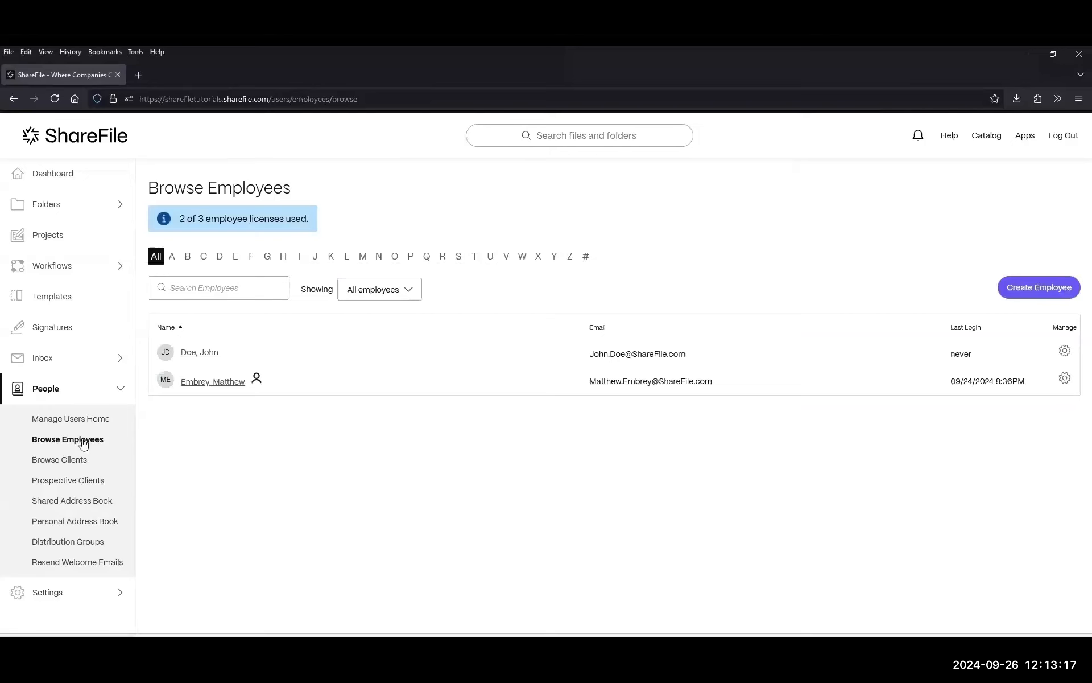
click(344, 358)
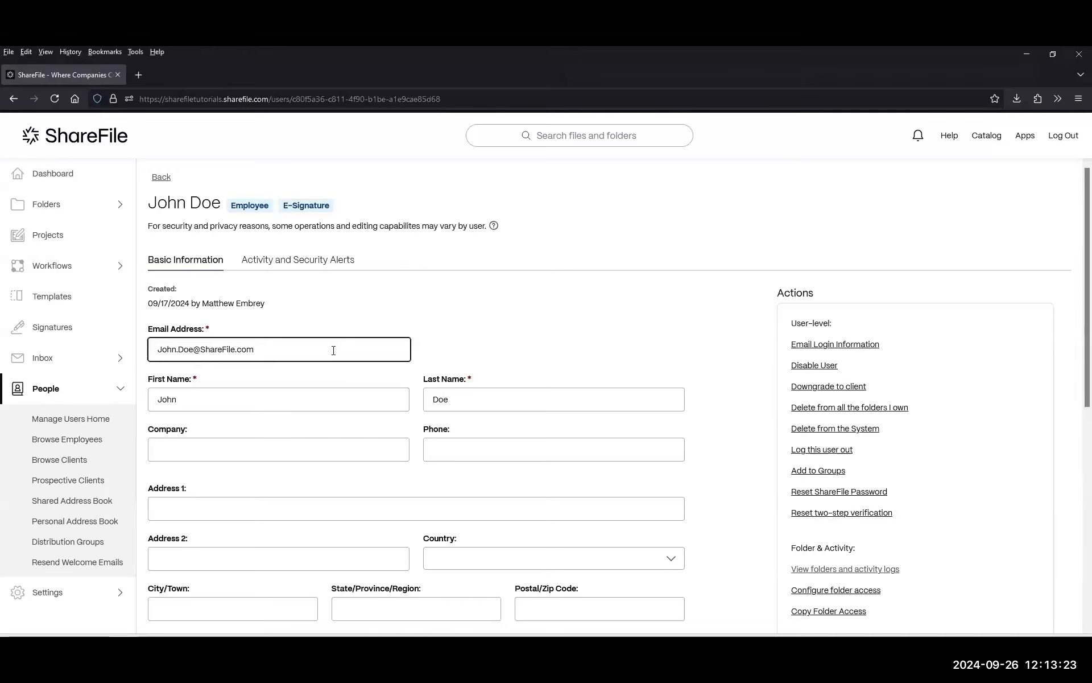
drag(357, 262, 239, 264)
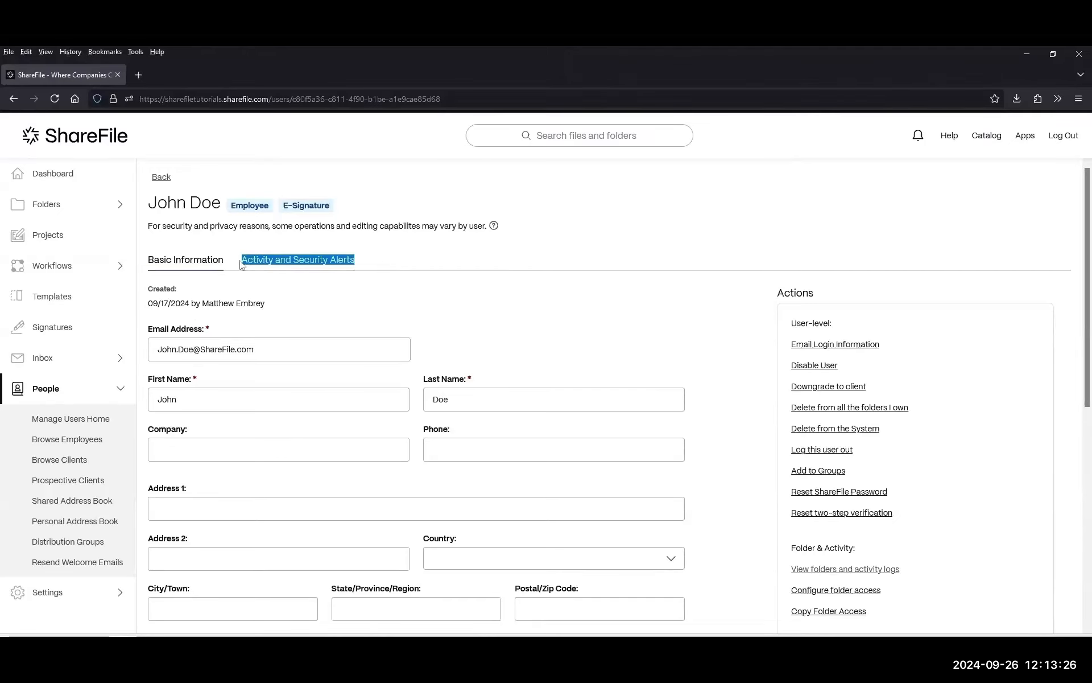
click(288, 263)
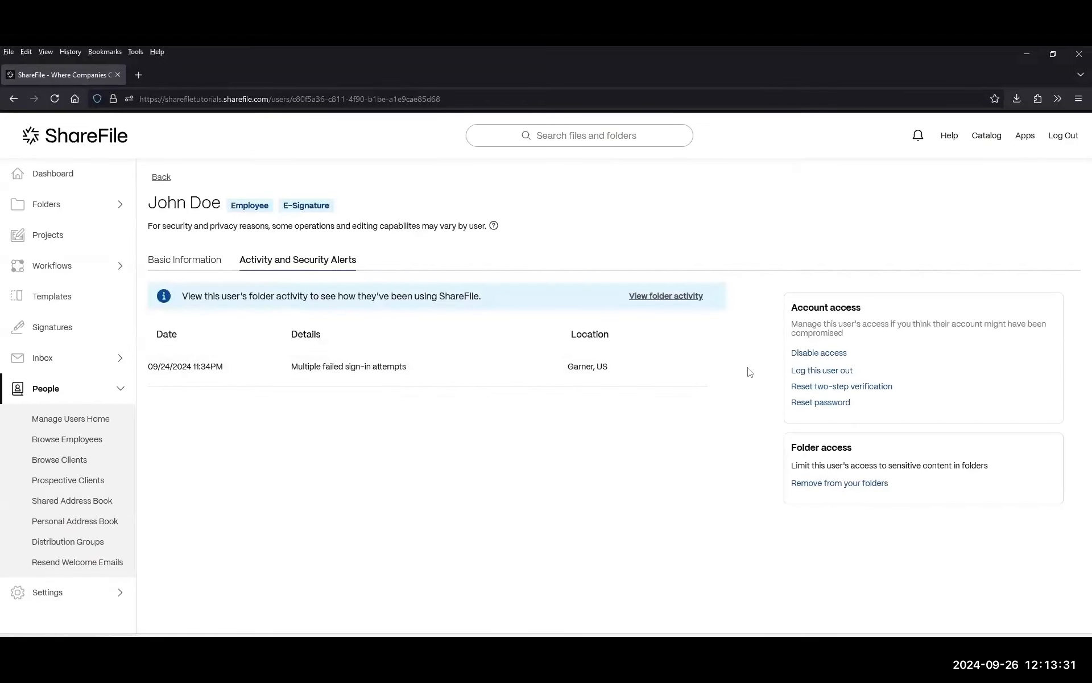
drag(291, 367, 430, 371)
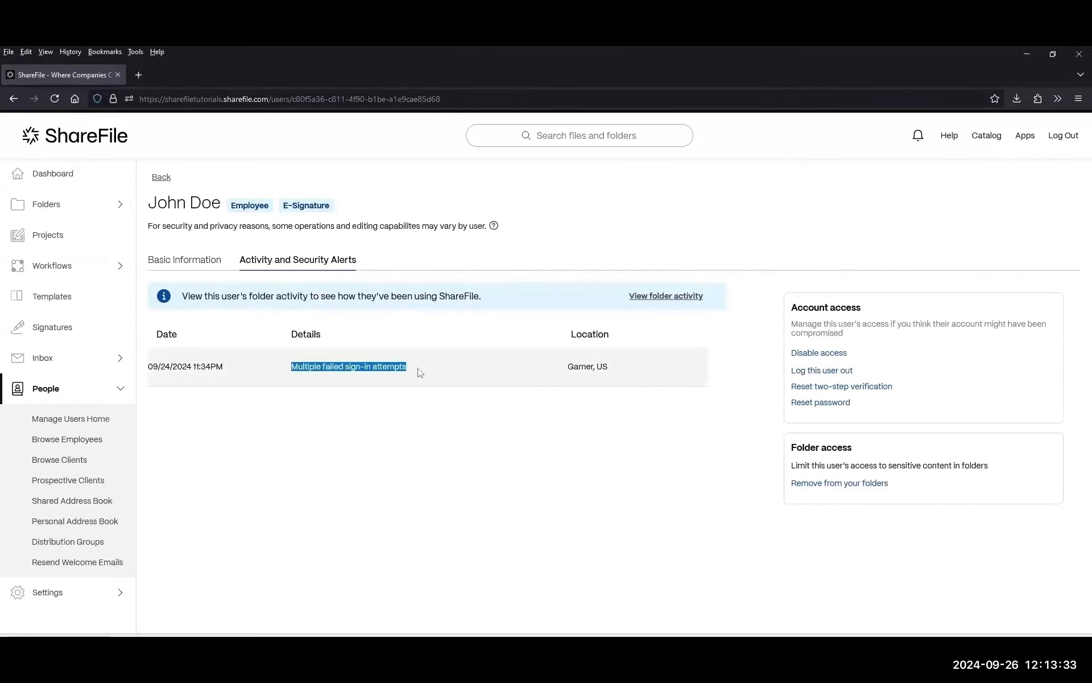
drag(791, 310, 863, 342)
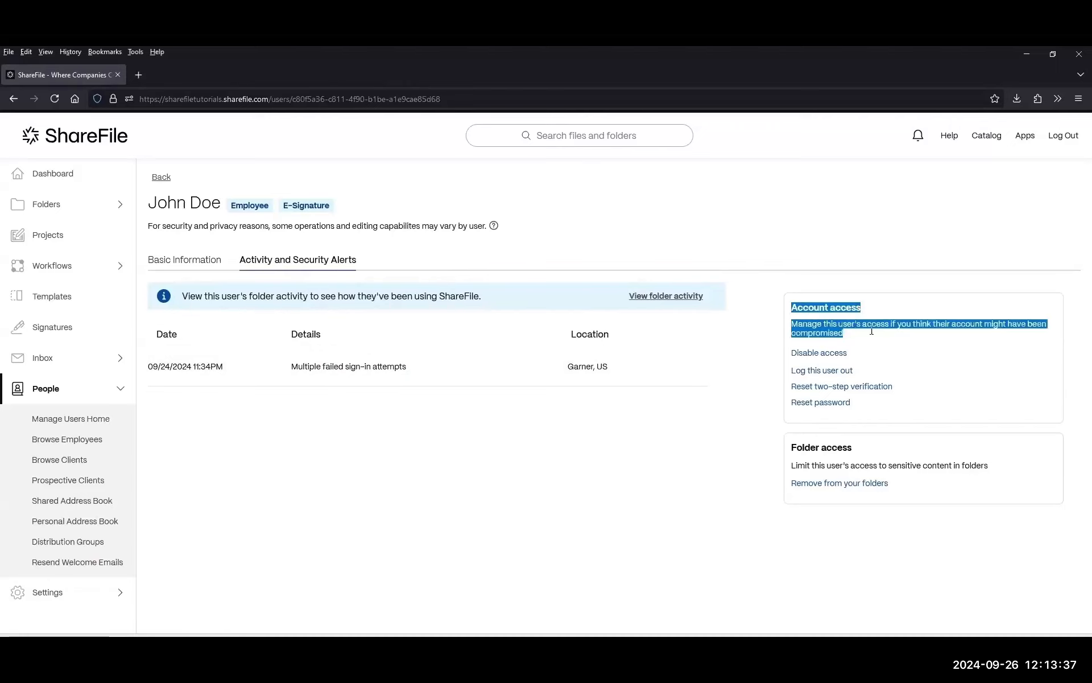
mouse_move(291, 368)
mouse_down()
mouse_move(445, 373)
mouse_move(285, 370)
mouse_up()
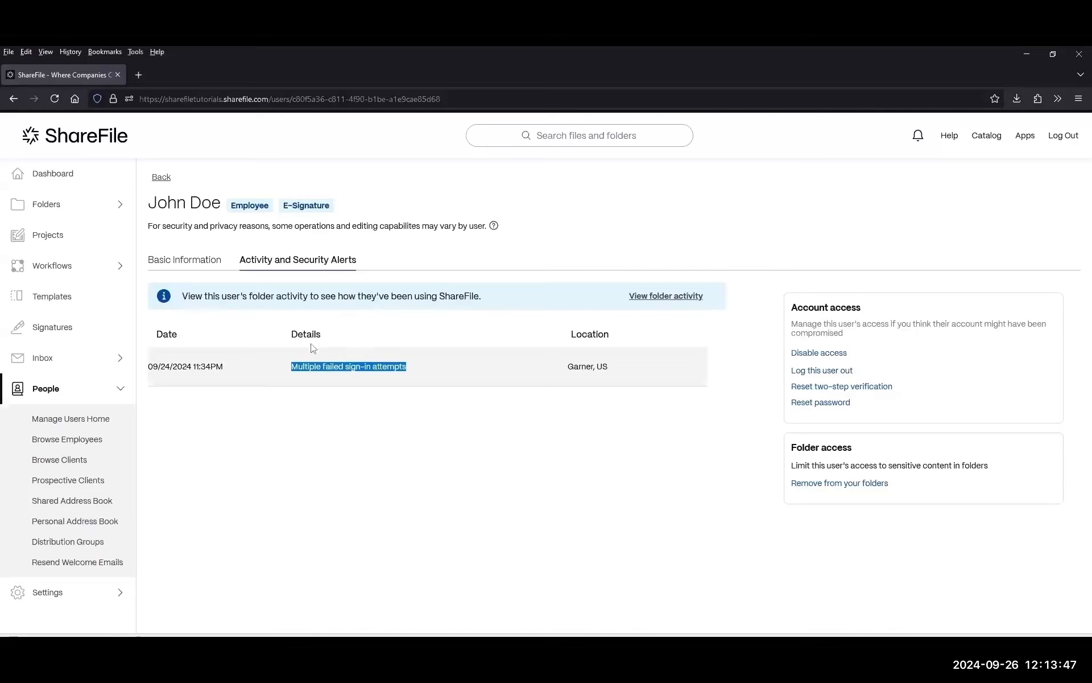
drag(859, 359, 783, 365)
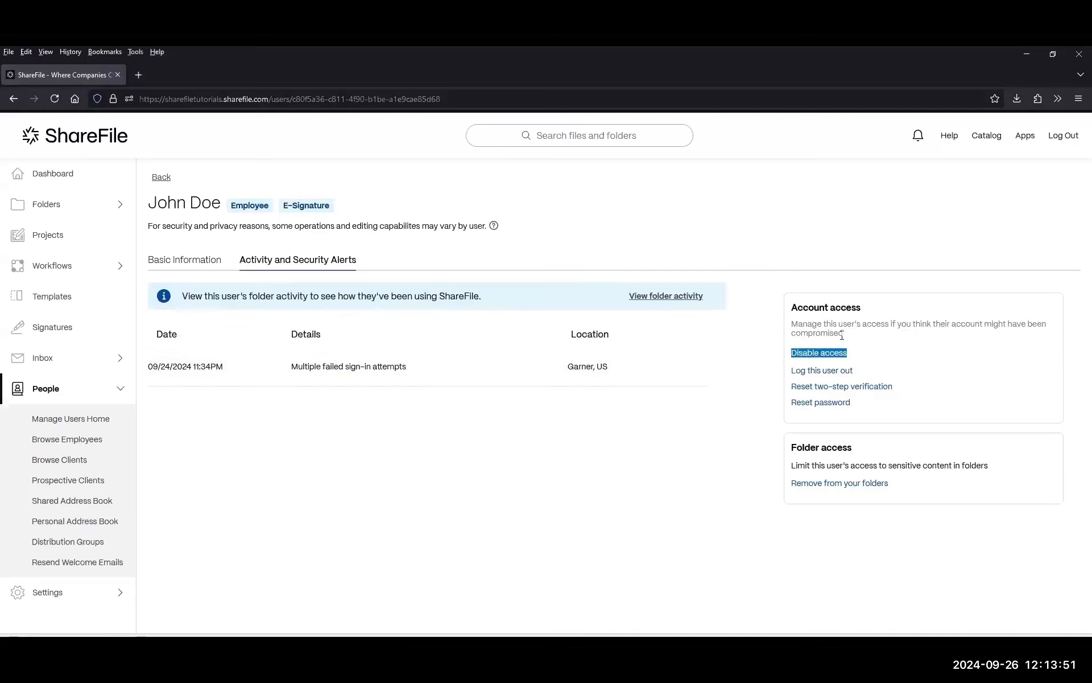
drag(894, 371, 755, 378)
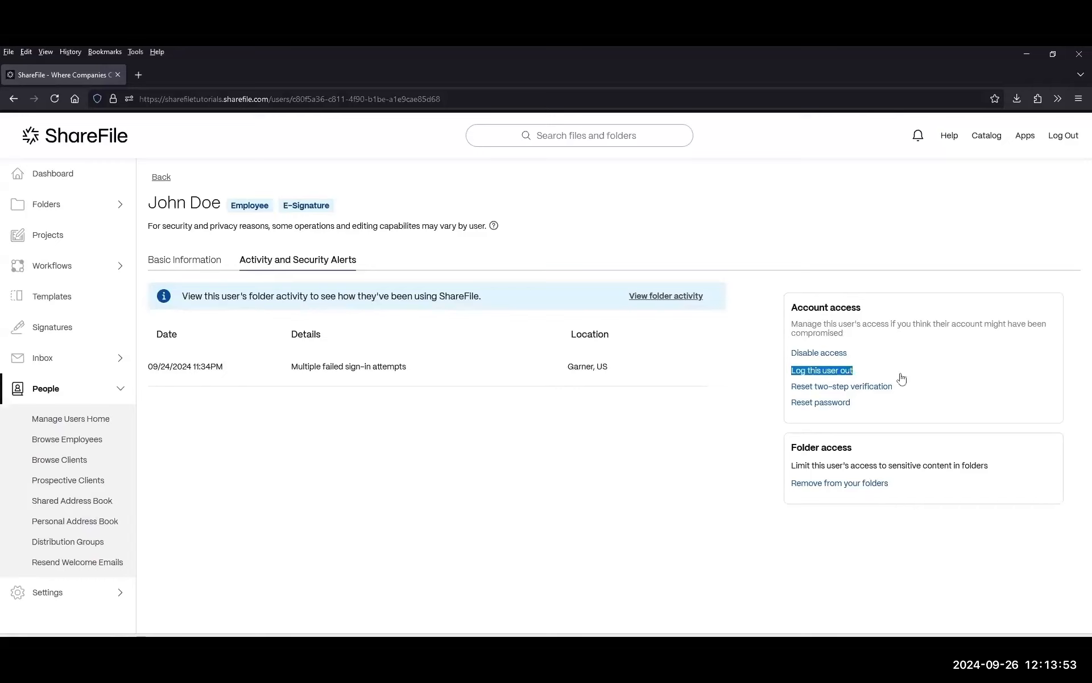
drag(881, 405, 788, 408)
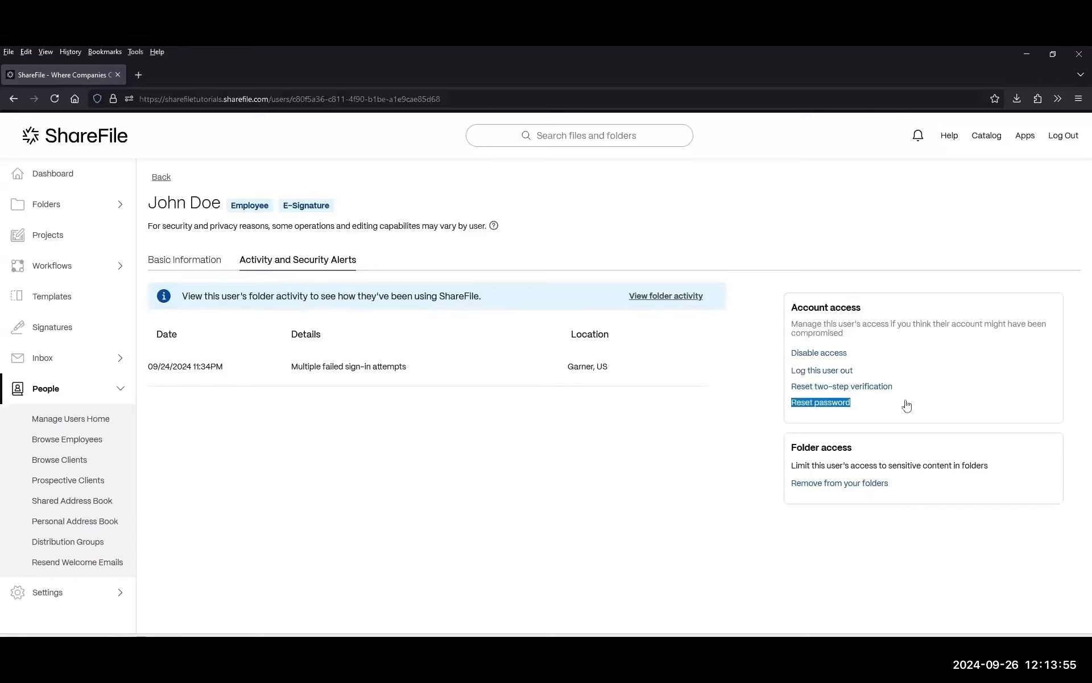
drag(912, 387, 797, 380)
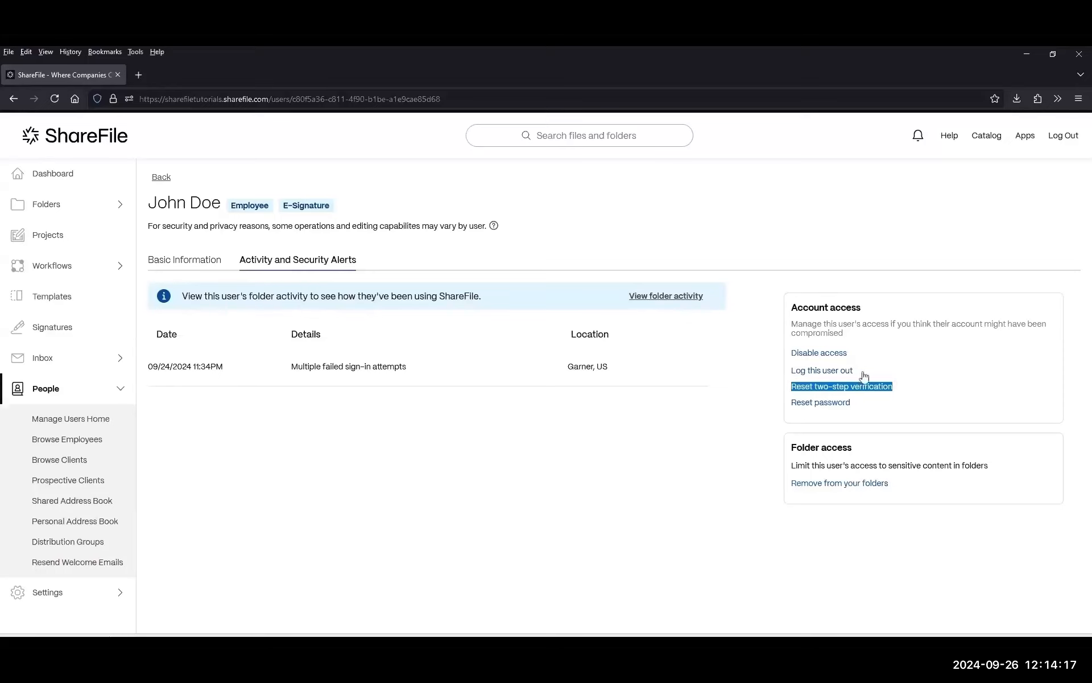
drag(865, 376, 784, 380)
drag(899, 392, 790, 389)
drag(878, 446, 770, 449)
drag(1002, 472, 793, 463)
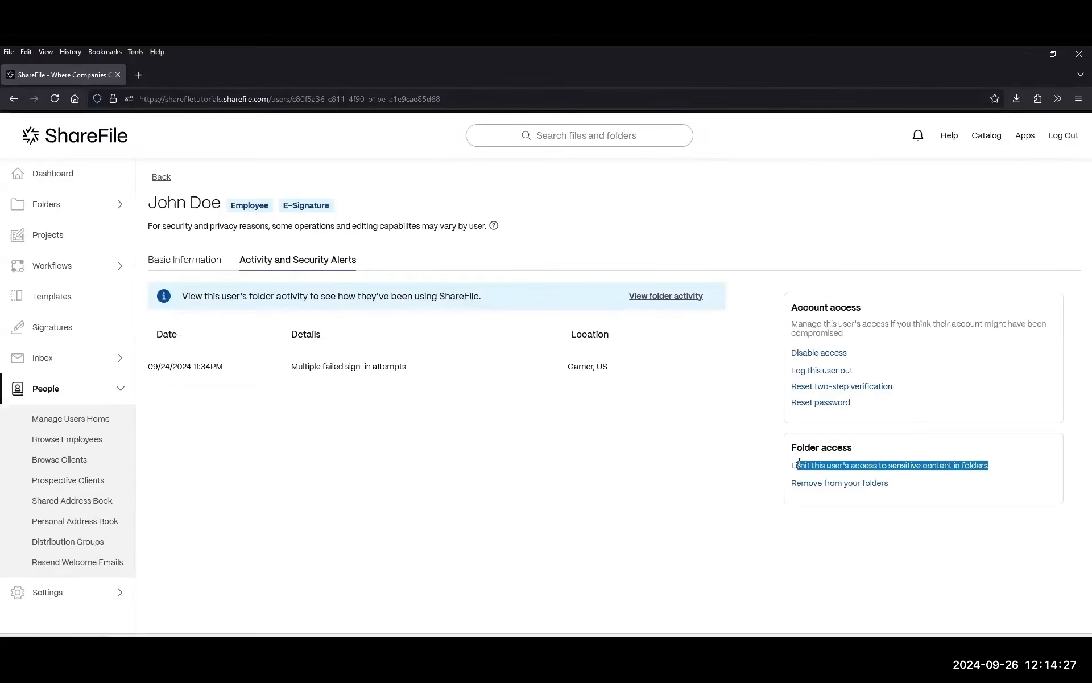
Point out the failed sign-in alert and the disable access, two-step reset and folder access options.
click(929, 393)
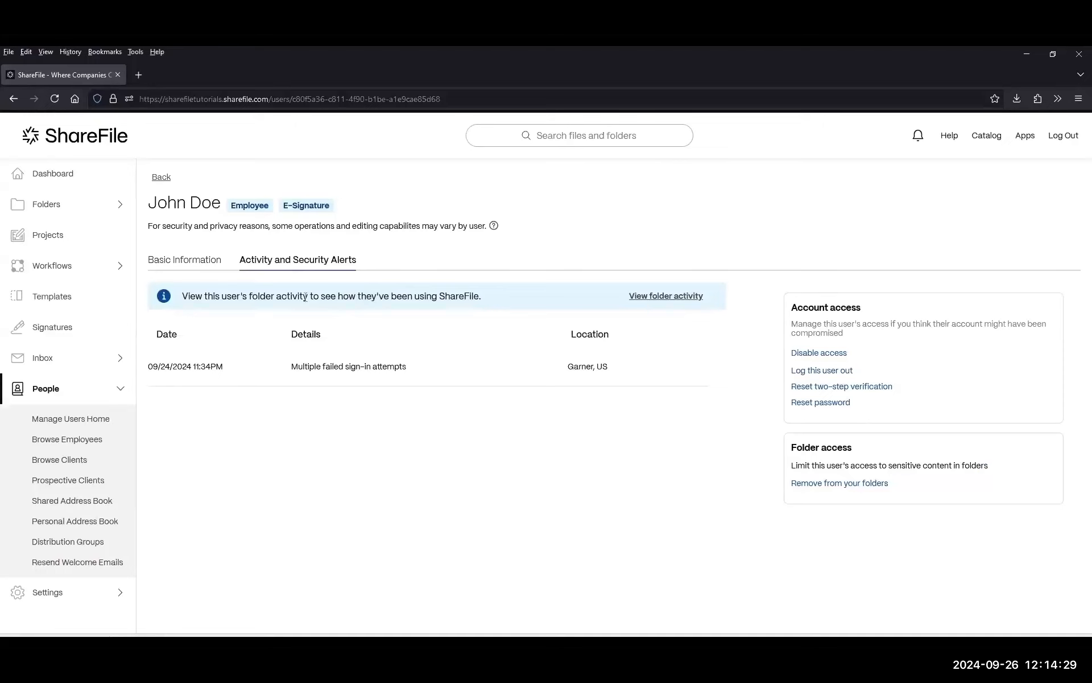
drag(293, 374, 426, 380)
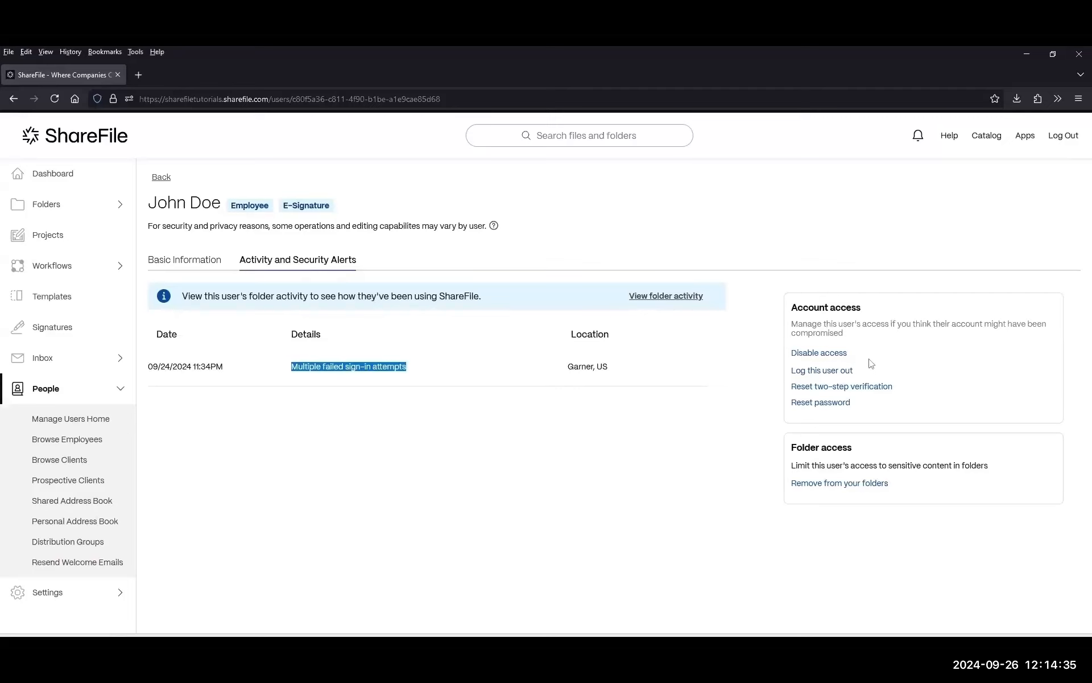
drag(863, 356, 791, 357)
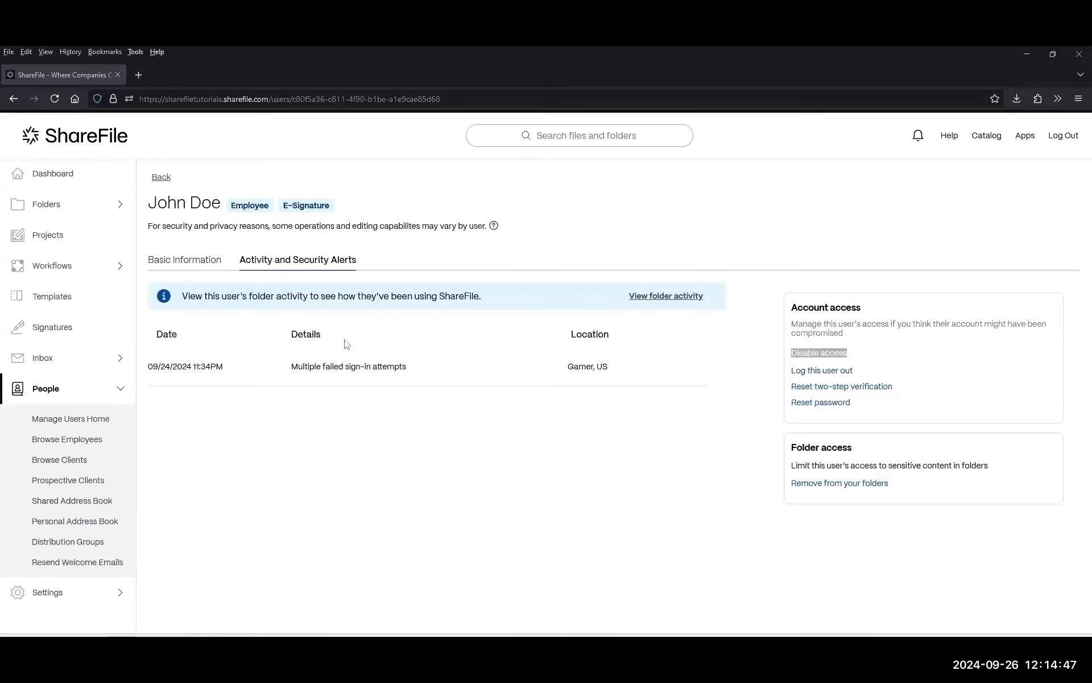
drag(920, 389, 789, 388)
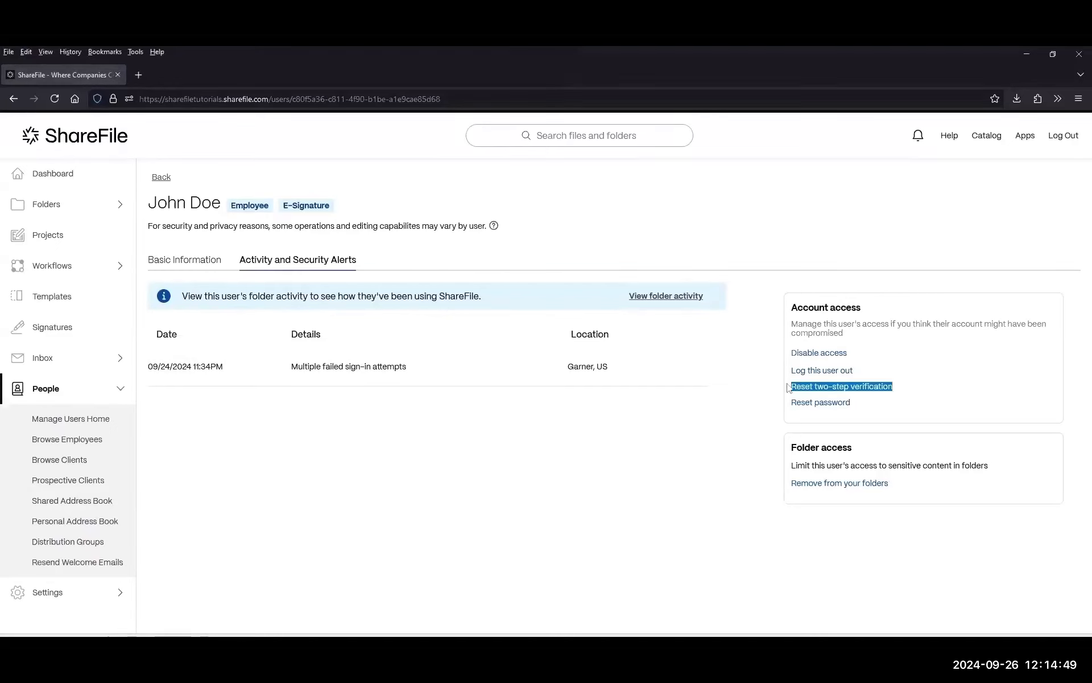
click(949, 383)
drag(957, 393, 793, 386)
click(910, 390)
drag(954, 393, 776, 390)
click(939, 383)
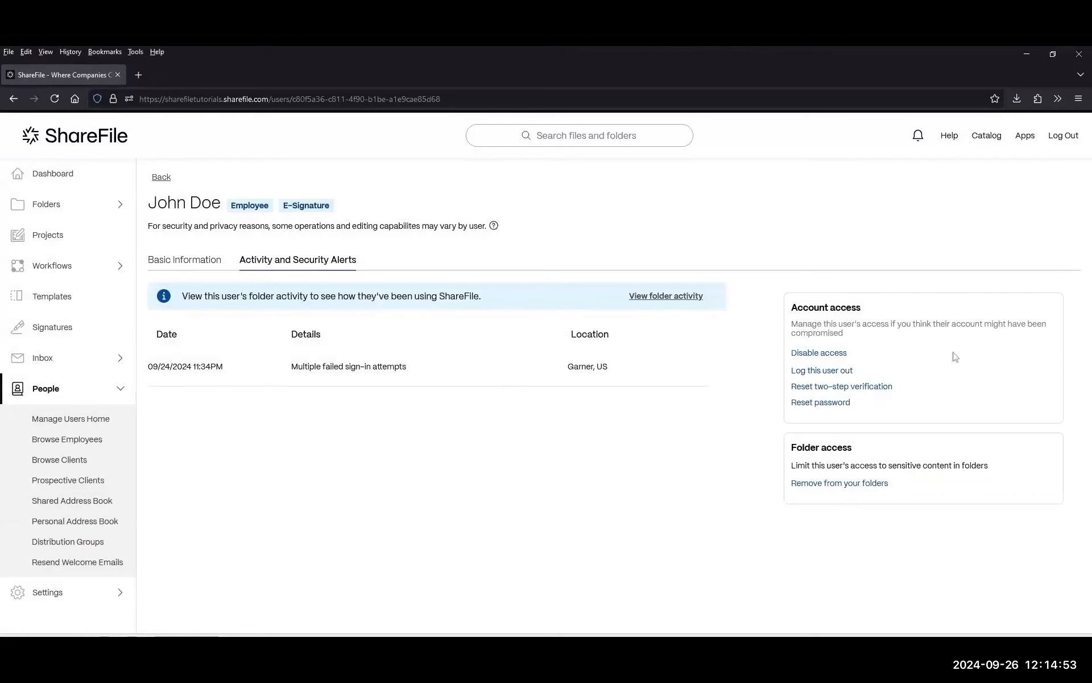
triple_click(883, 392)
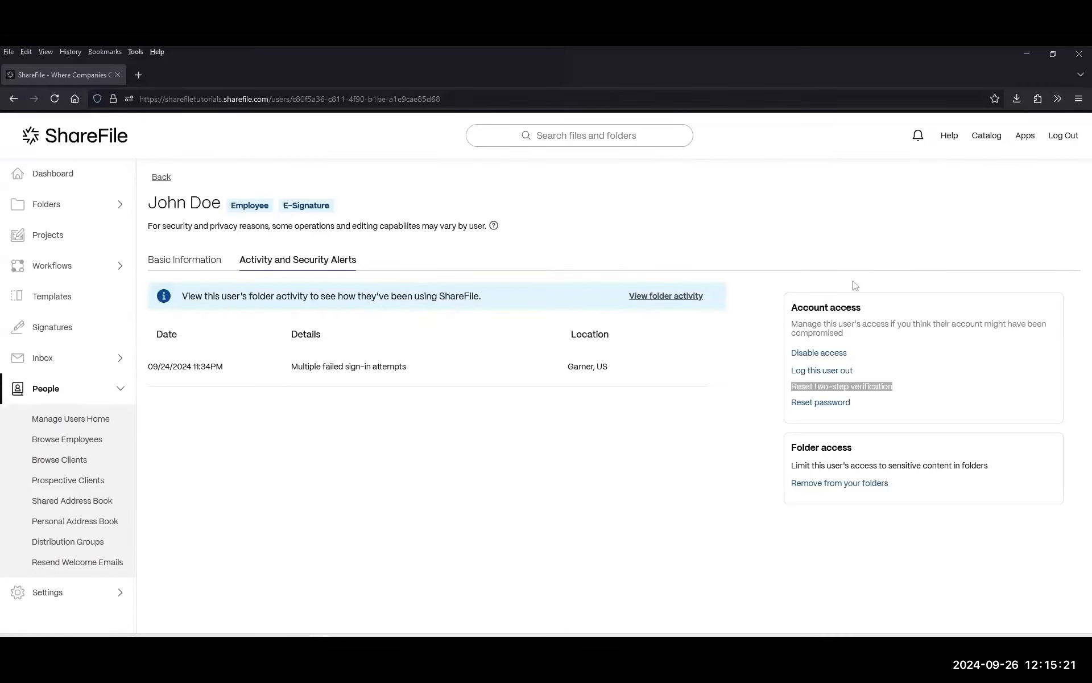
click(81, 440)
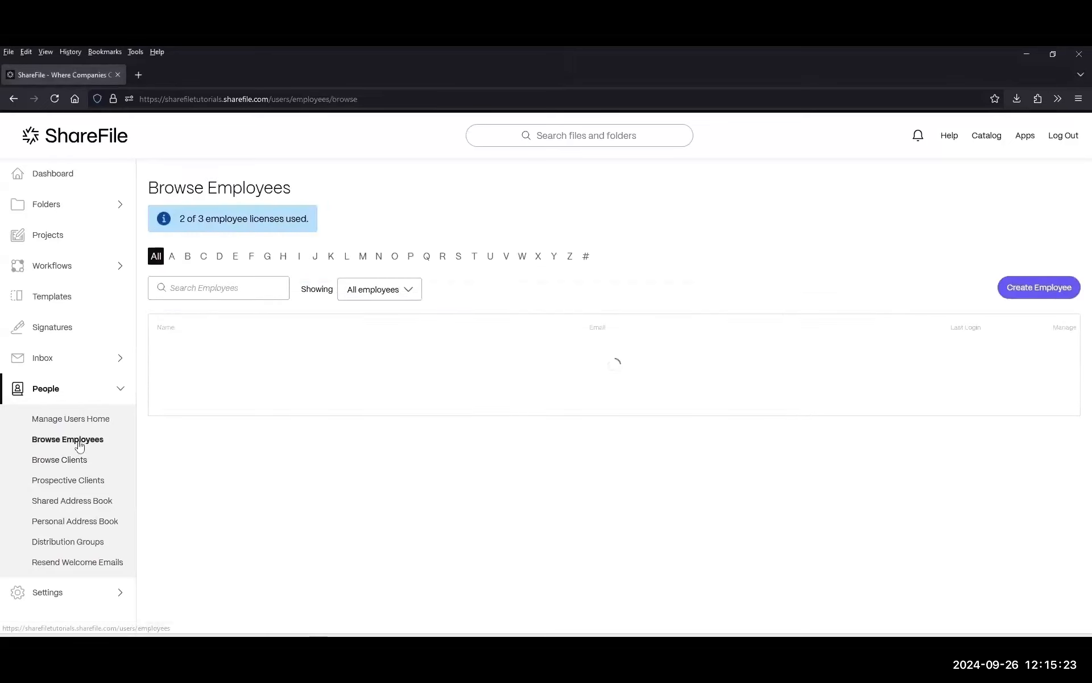
click(204, 384)
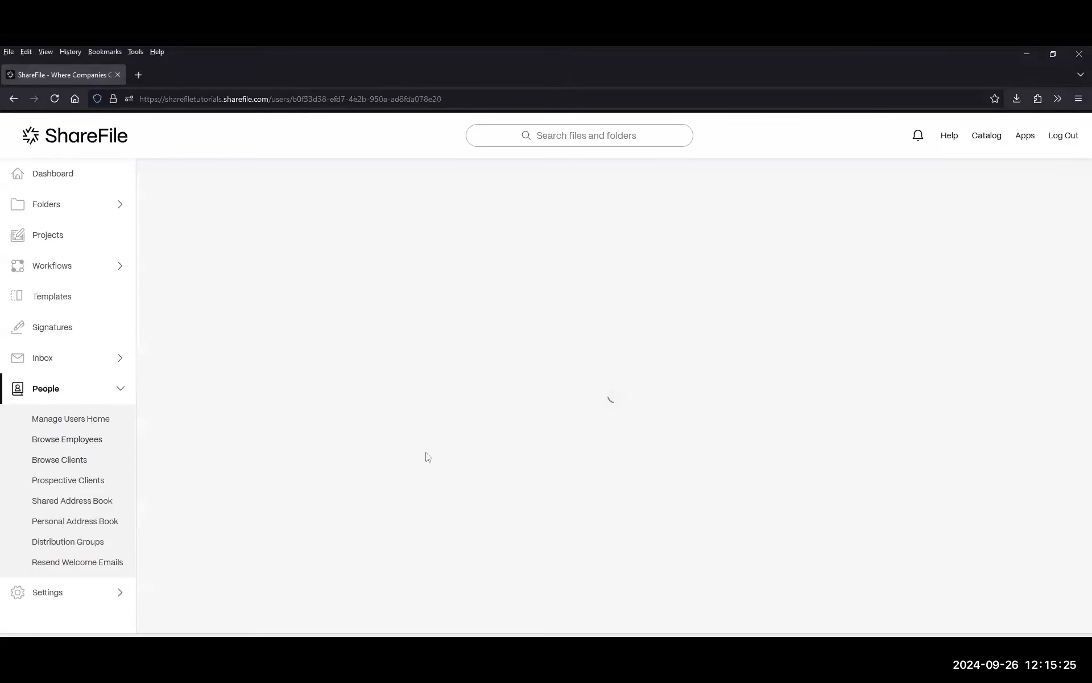
scroll(233, 503, down, 4)
scroll(233, 505, down, 2)
click(228, 509)
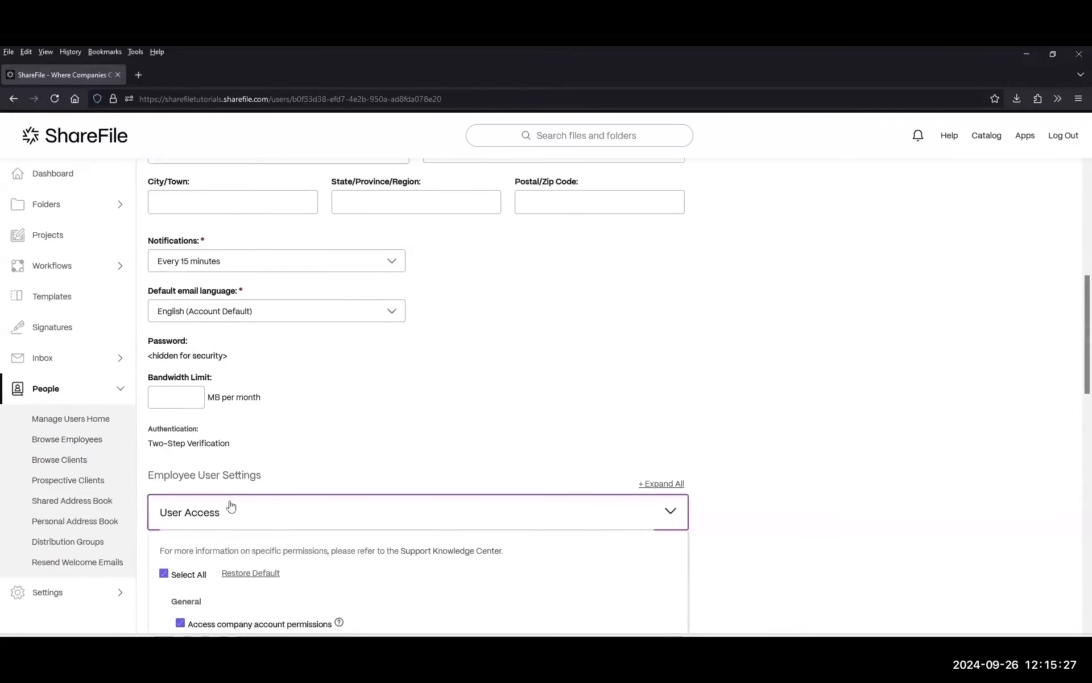
scroll(245, 483, down, 5)
click(255, 535)
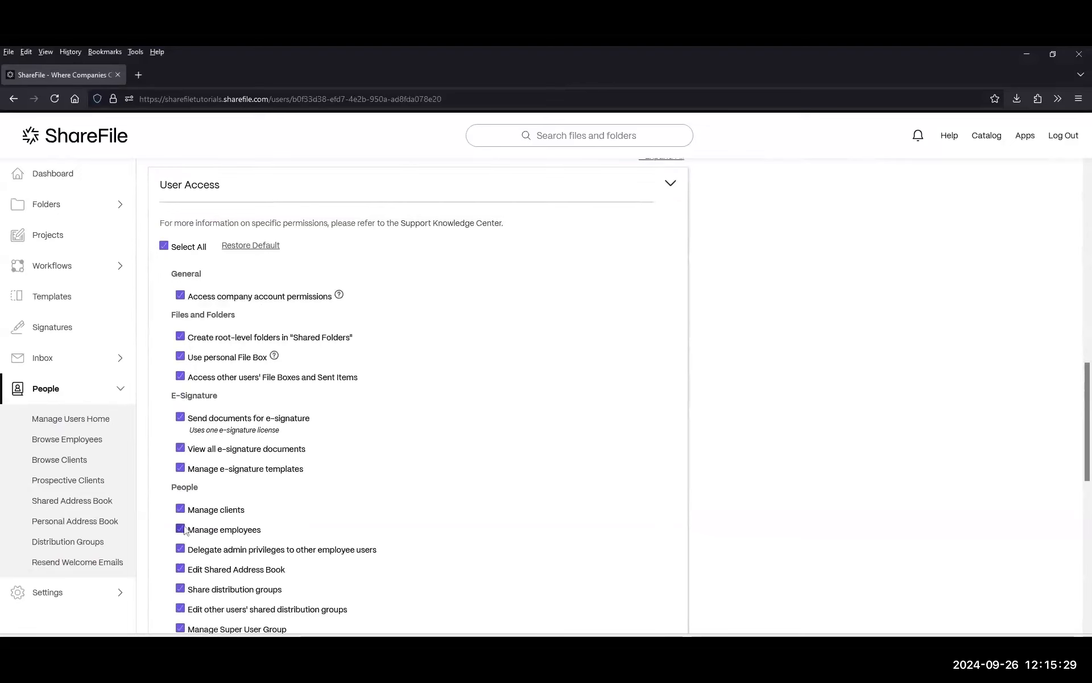
click(234, 535)
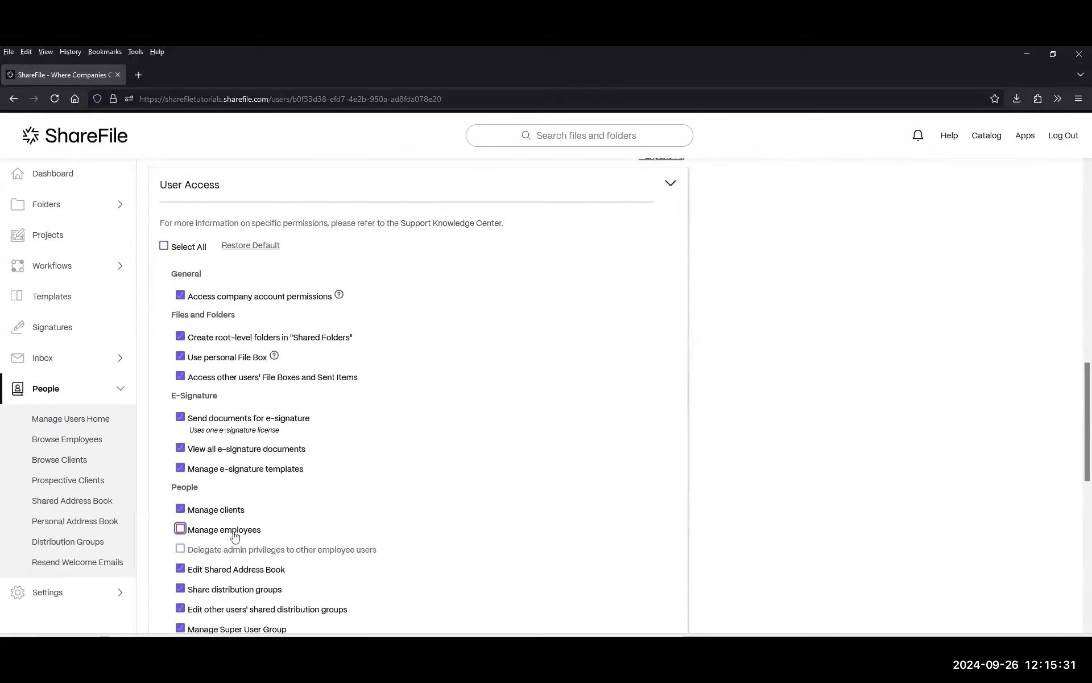
click(219, 535)
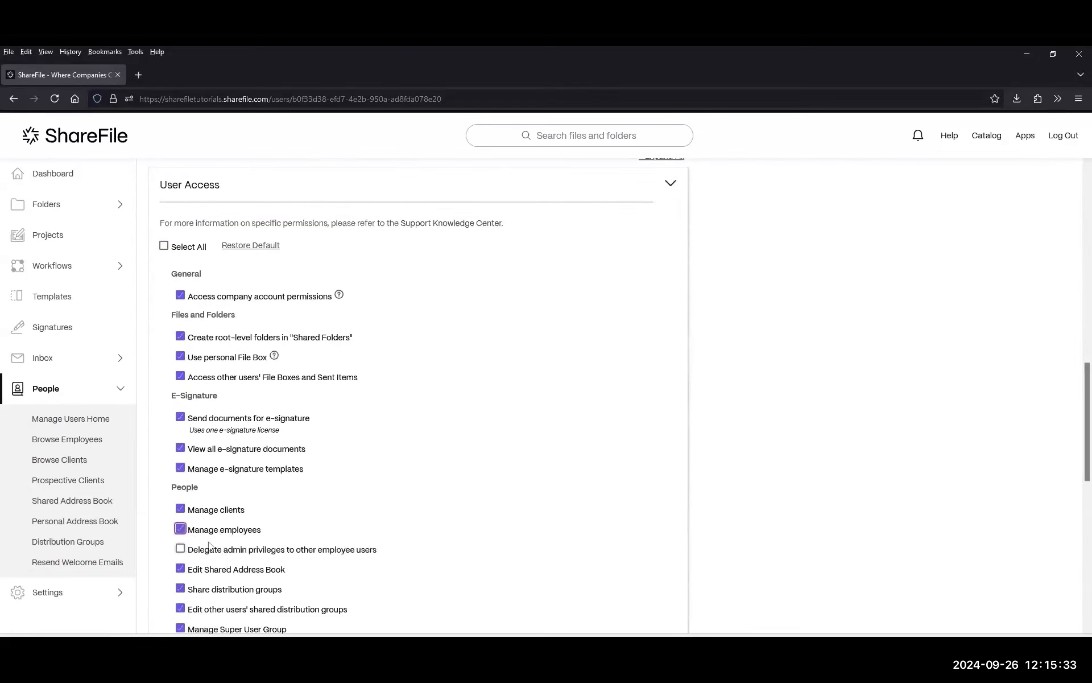
Open the other employee's details, noting Reset two-step verification and the failed sign-in alert.
click(67, 440)
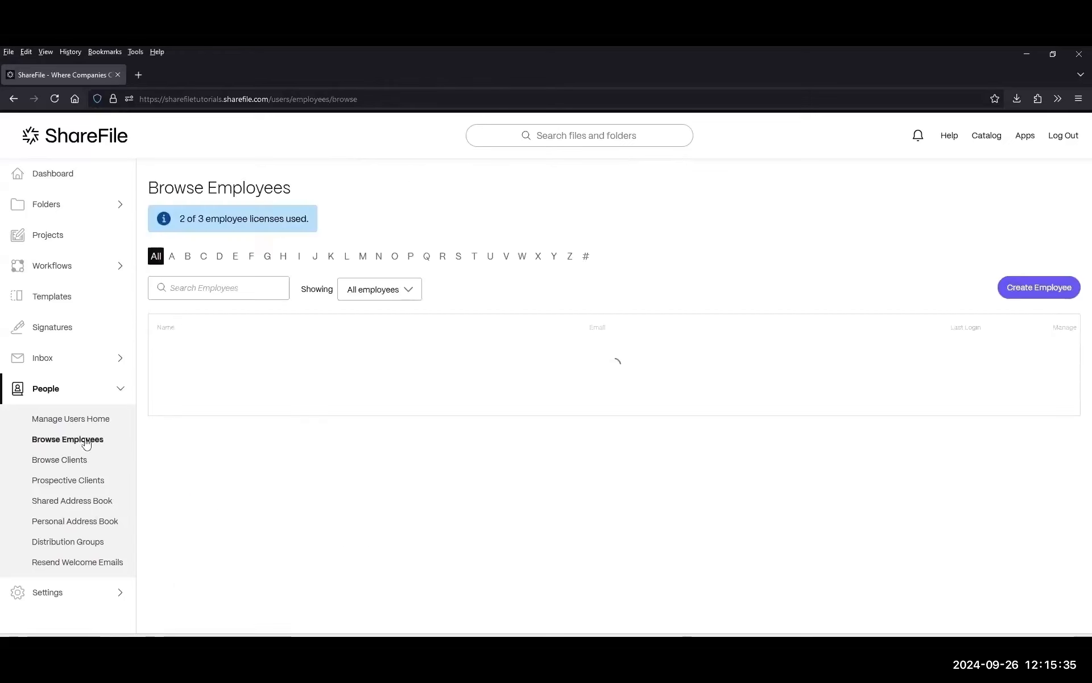
click(205, 359)
drag(912, 517, 786, 514)
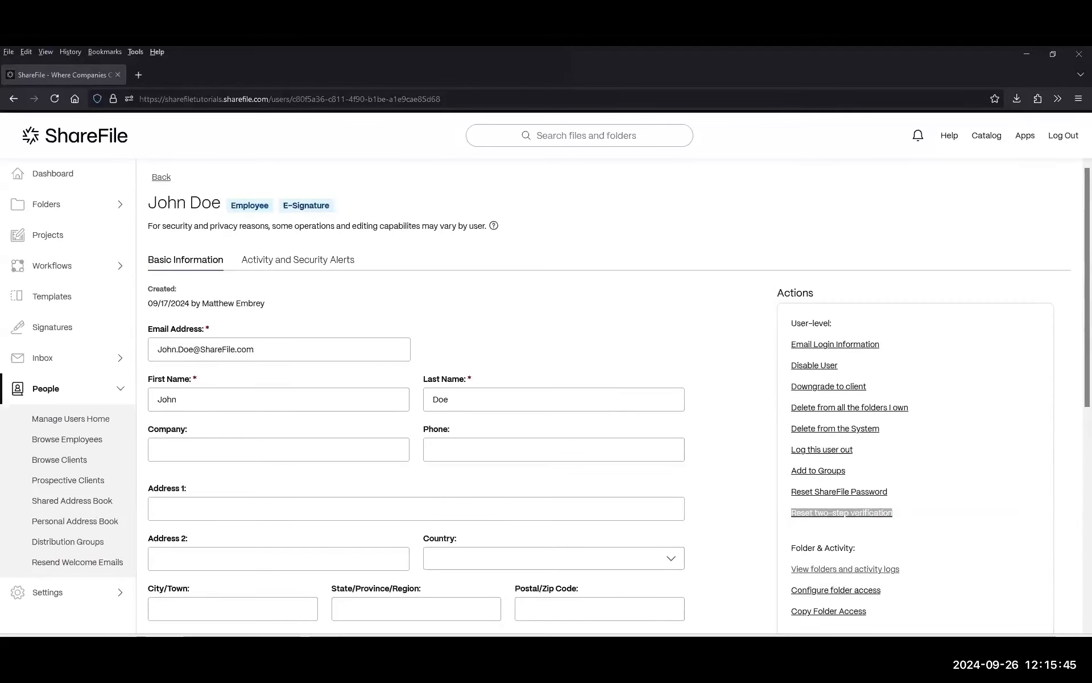
drag(921, 507, 787, 517)
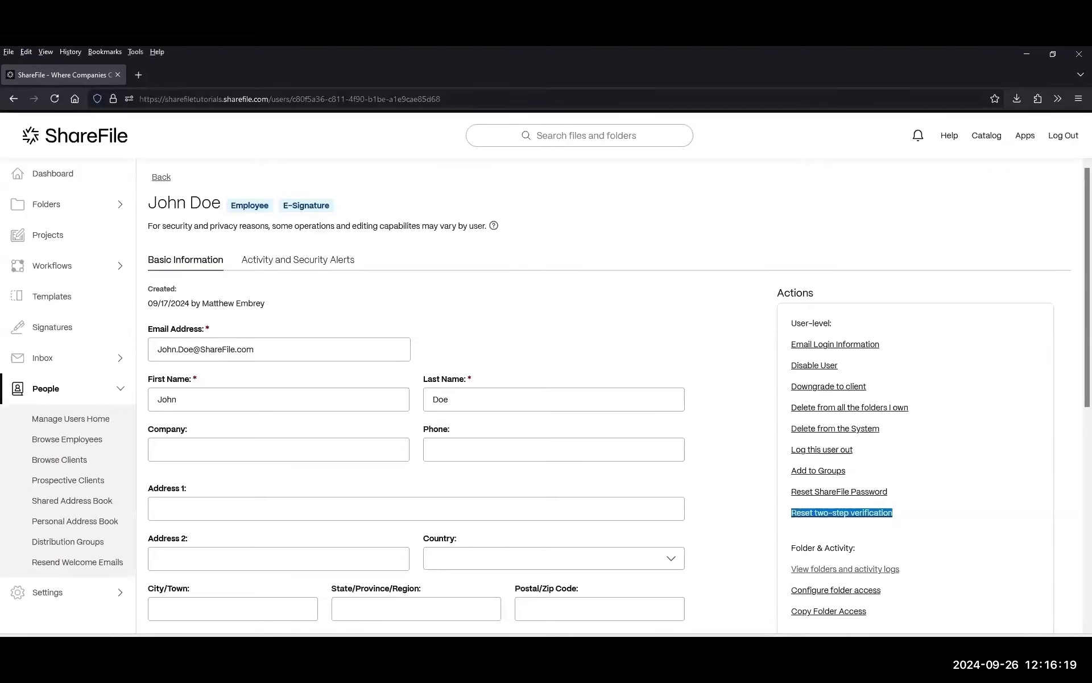
click(314, 265)
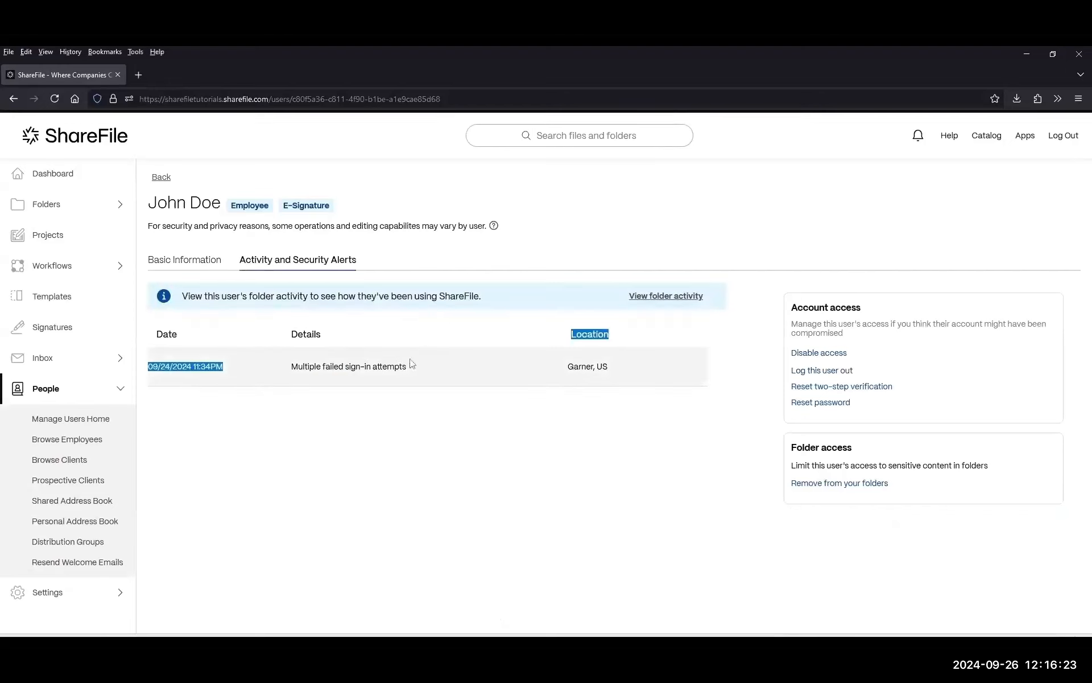
triple_click(415, 369)
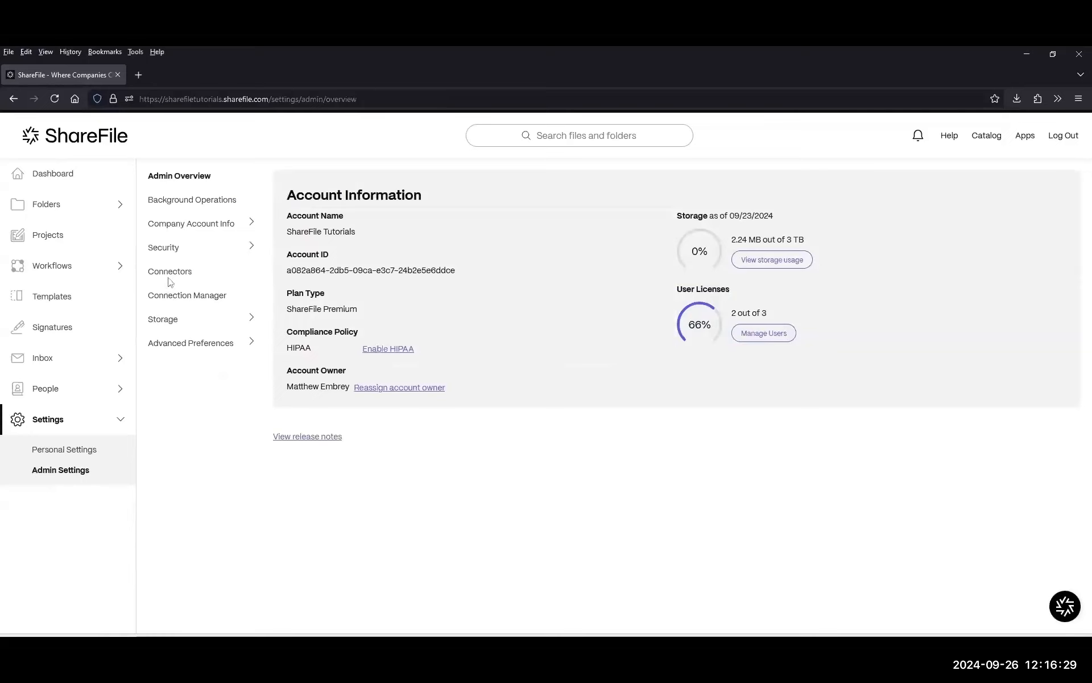
click(166, 250)
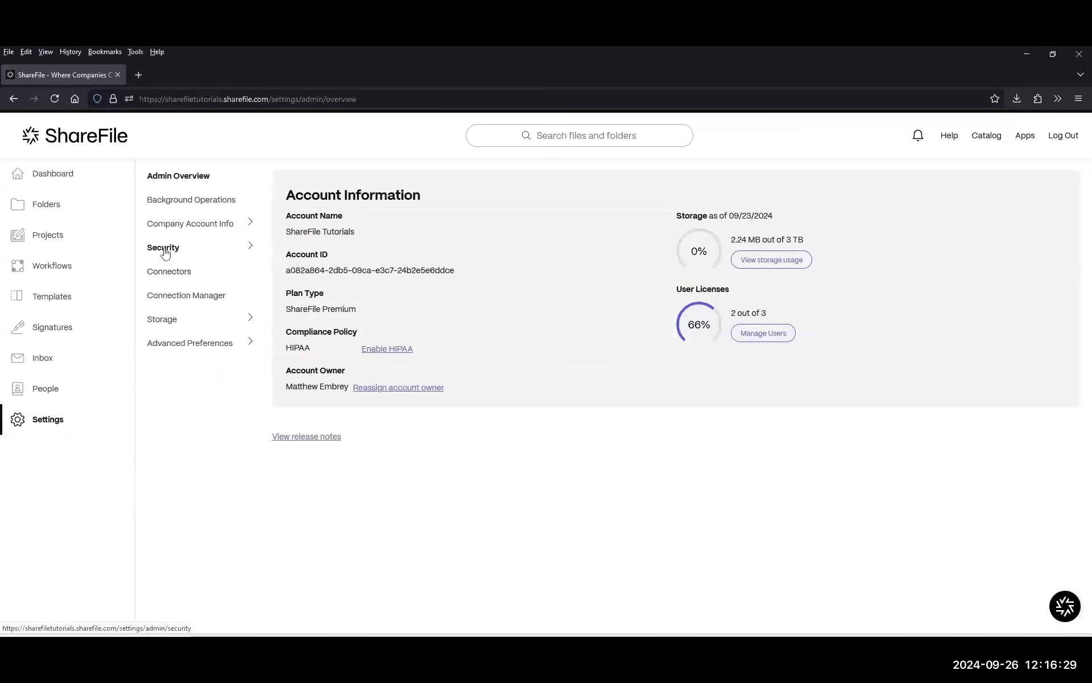
click(85, 318)
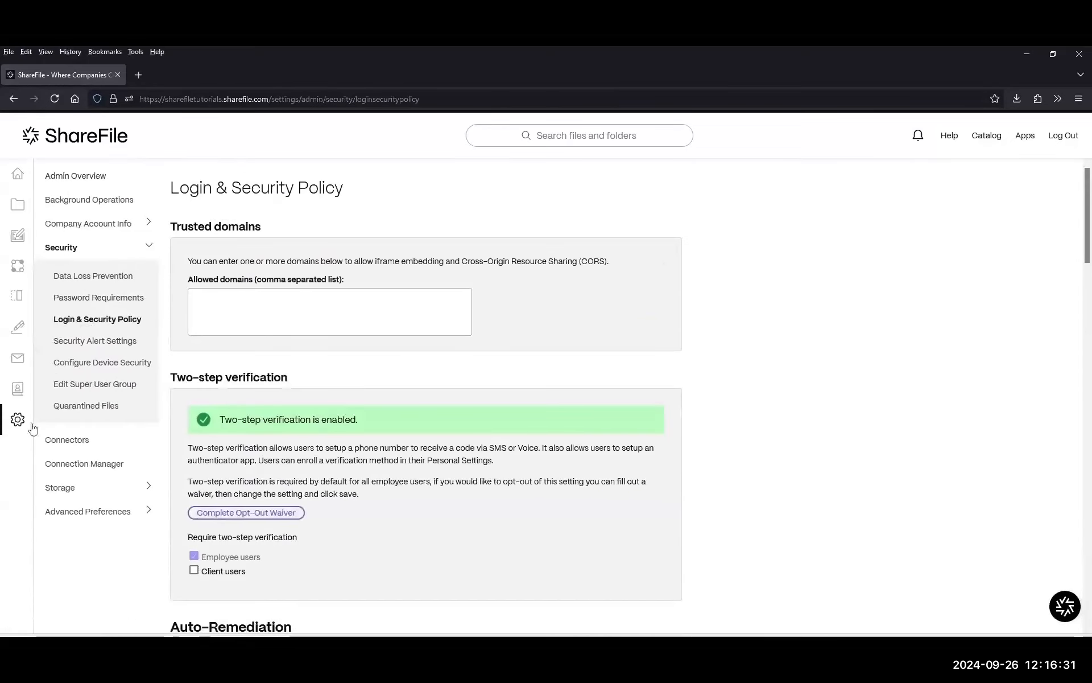
mouse_move(32, 429)
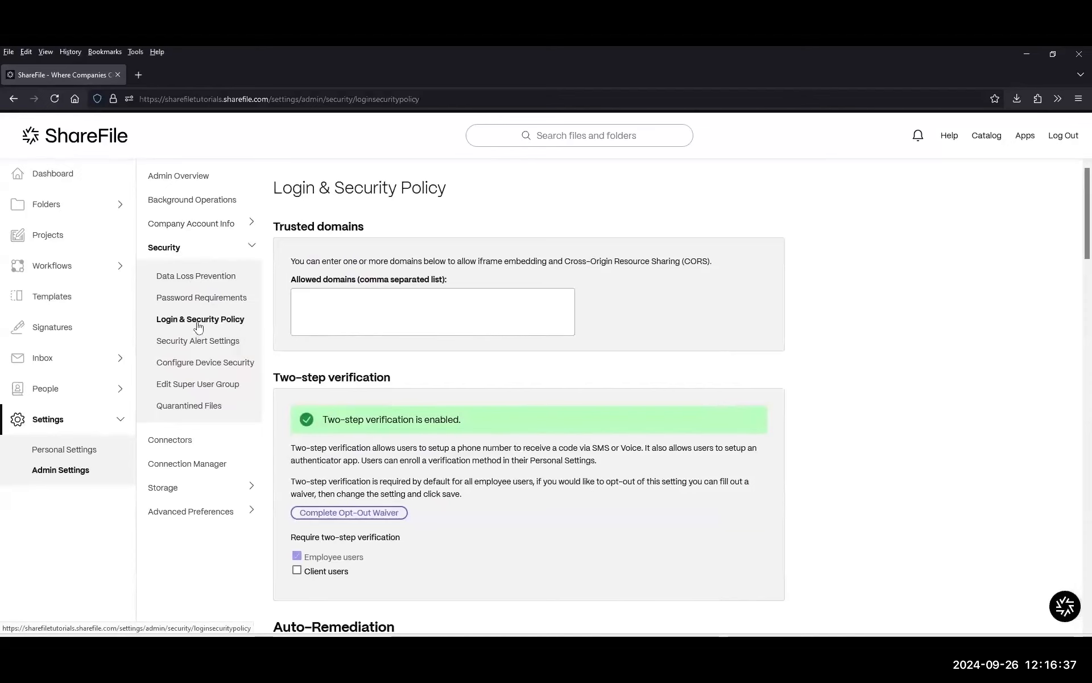
scroll(428, 383, down, 5)
drag(171, 354, 307, 360)
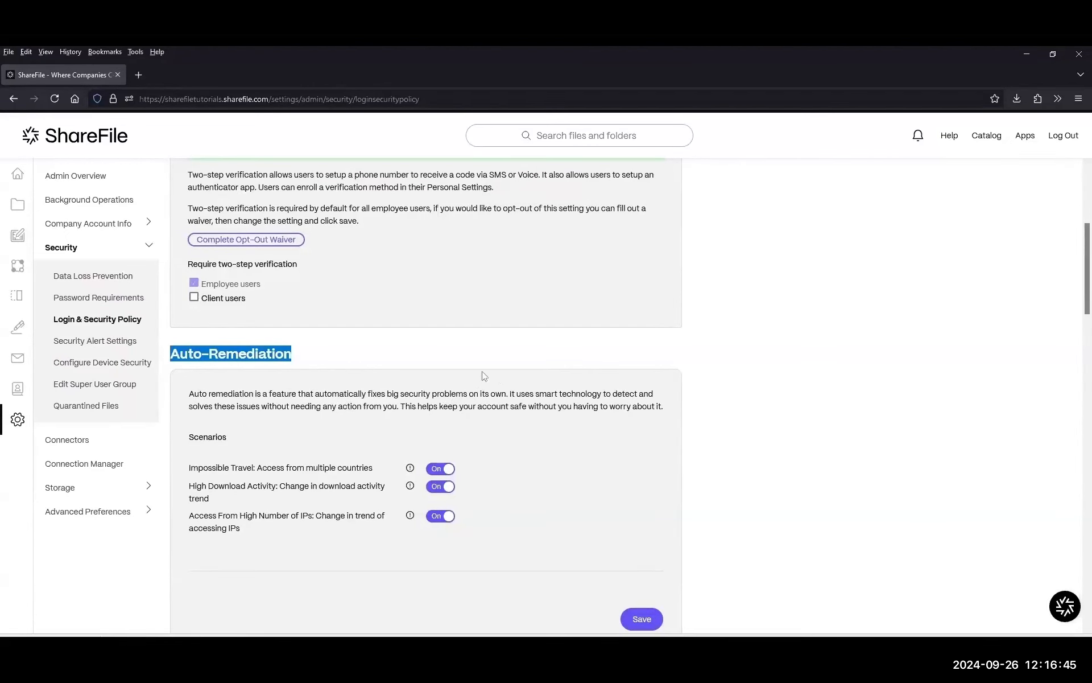
scroll(447, 371, down, 2)
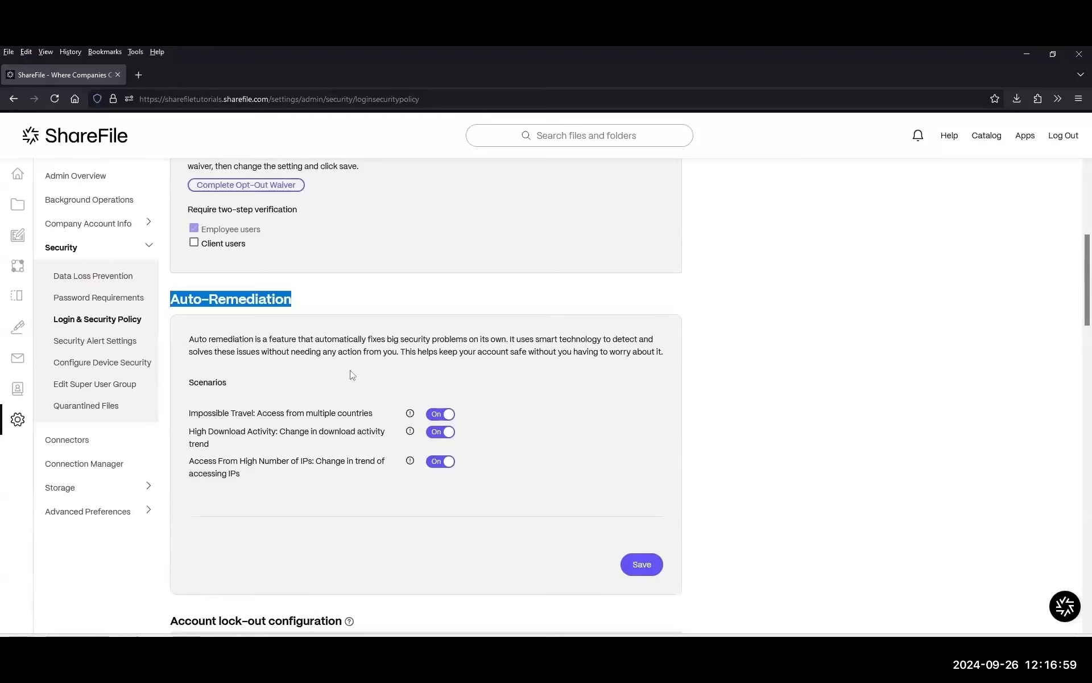
drag(189, 414, 257, 413)
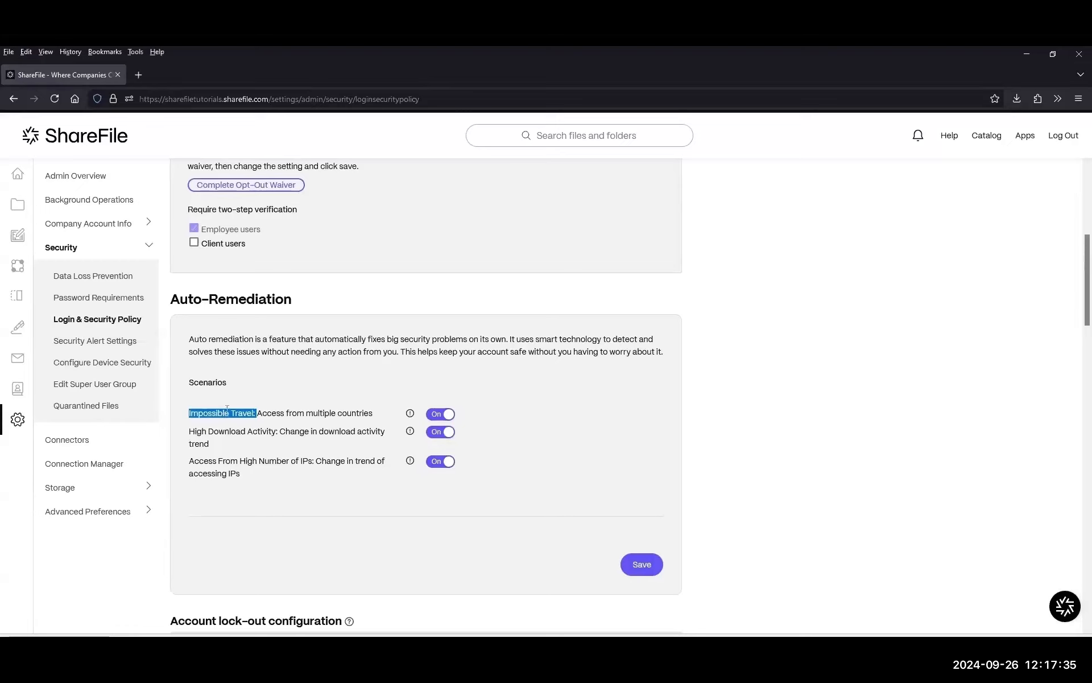
mouse_move(252, 412)
mouse_down()
mouse_move(365, 415)
mouse_move(256, 410)
mouse_up()
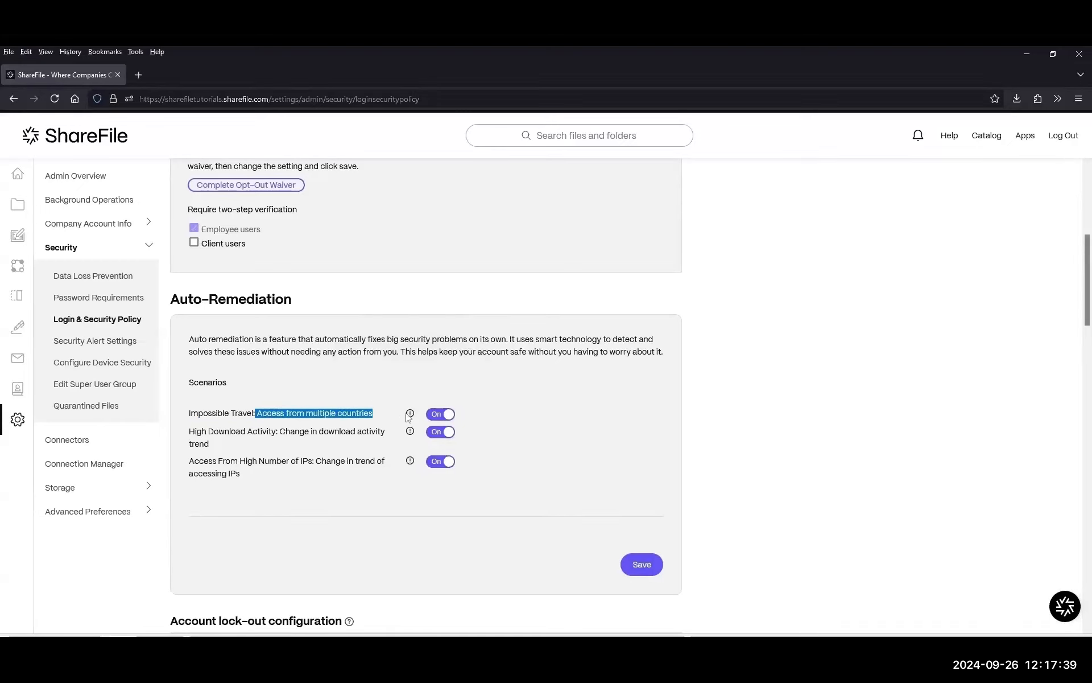
mouse_move(412, 417)
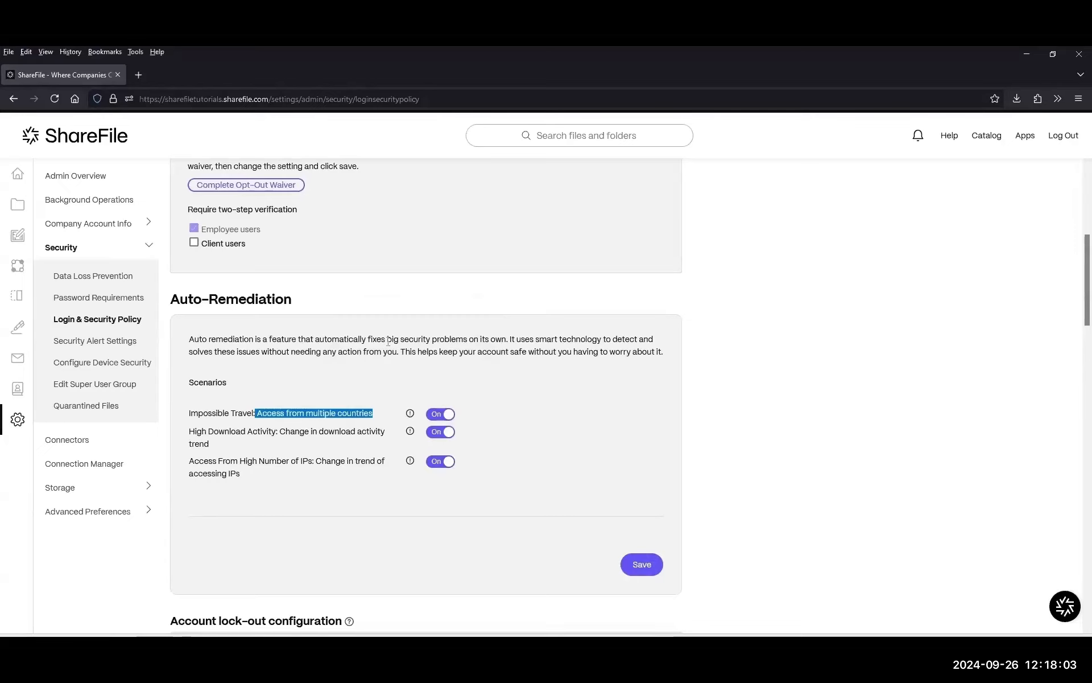
drag(192, 413, 378, 410)
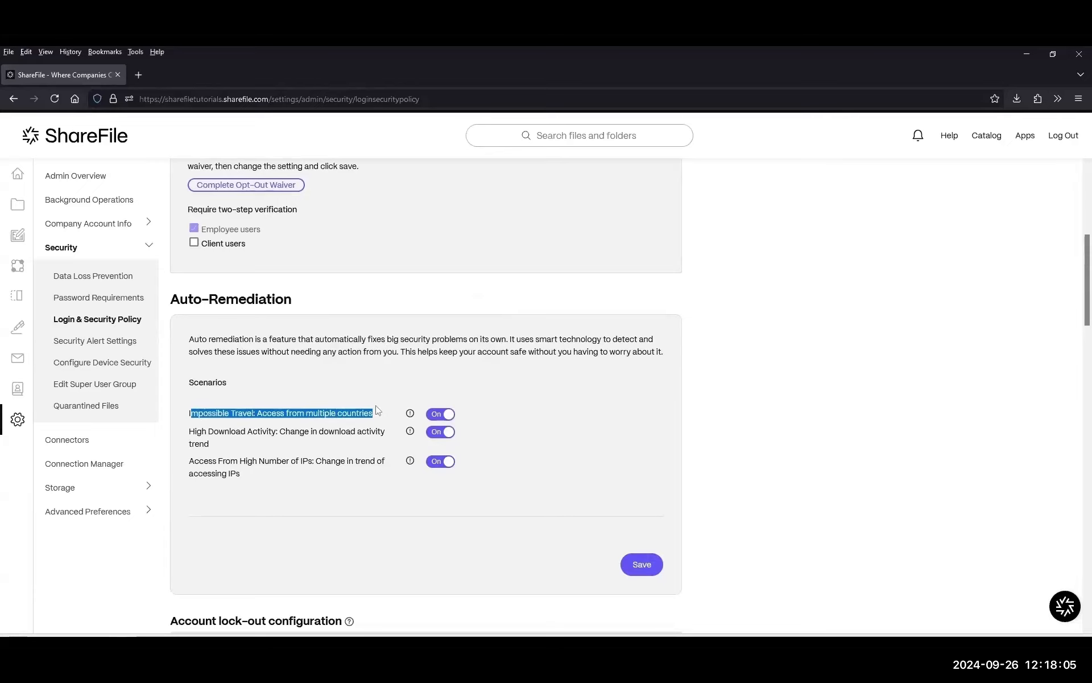
drag(221, 444, 181, 434)
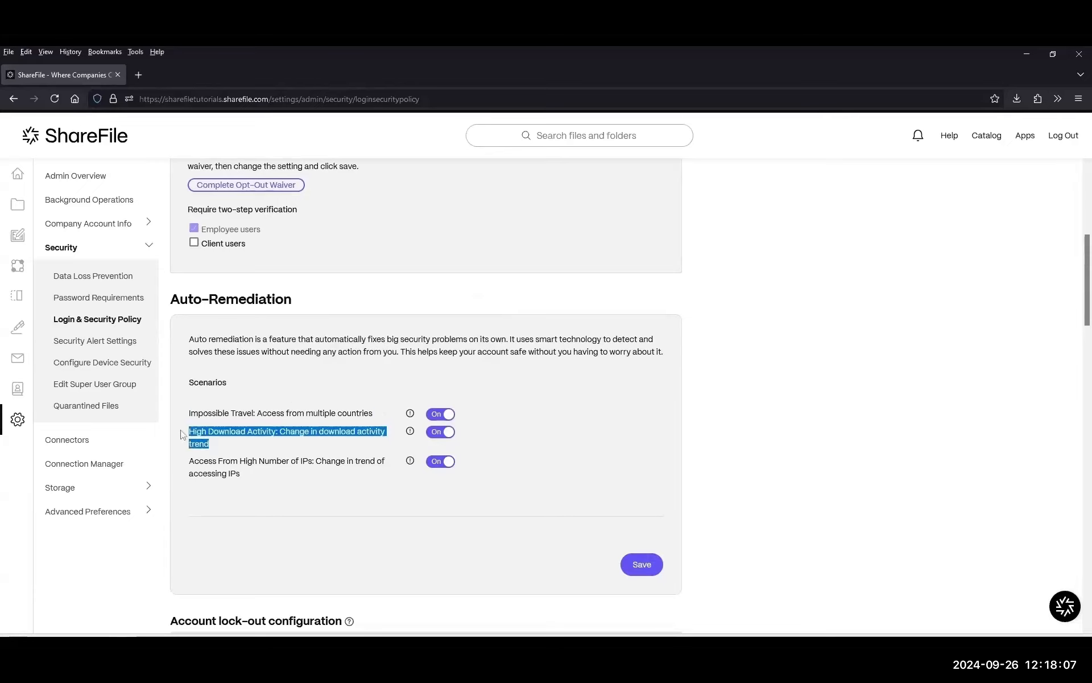
drag(280, 431, 377, 434)
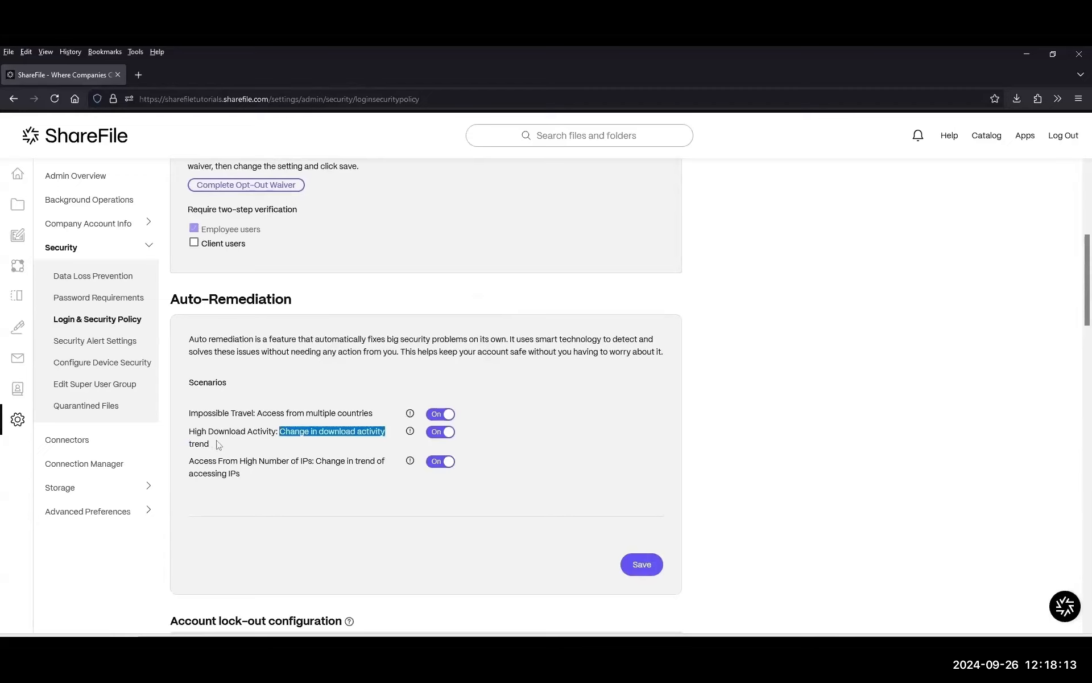
drag(219, 444, 190, 432)
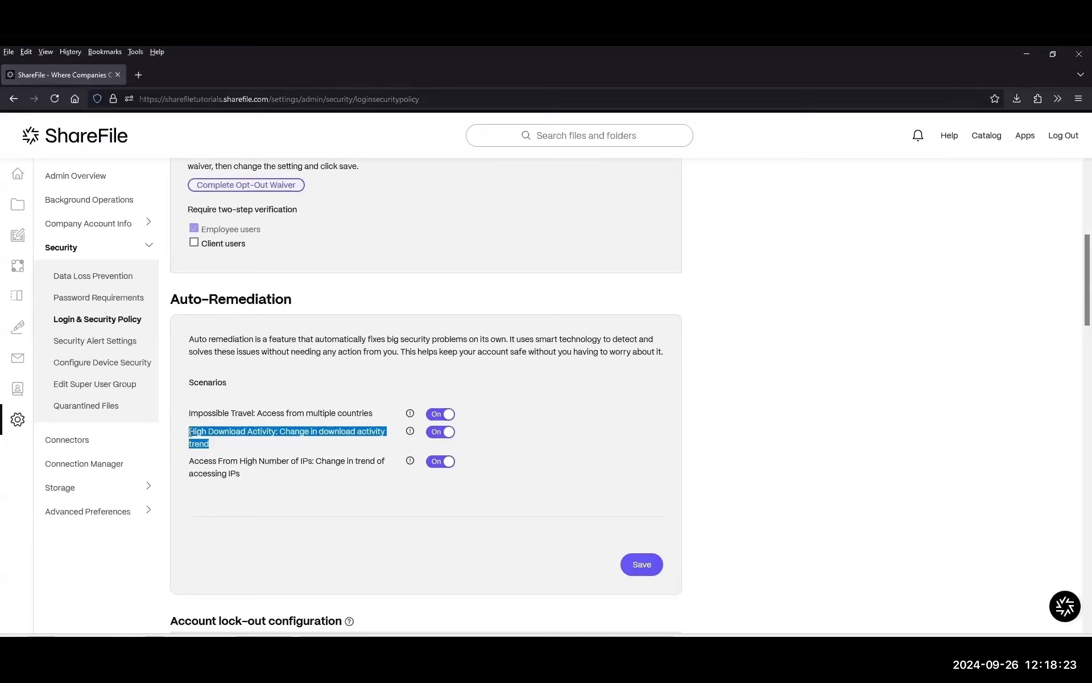
click(246, 442)
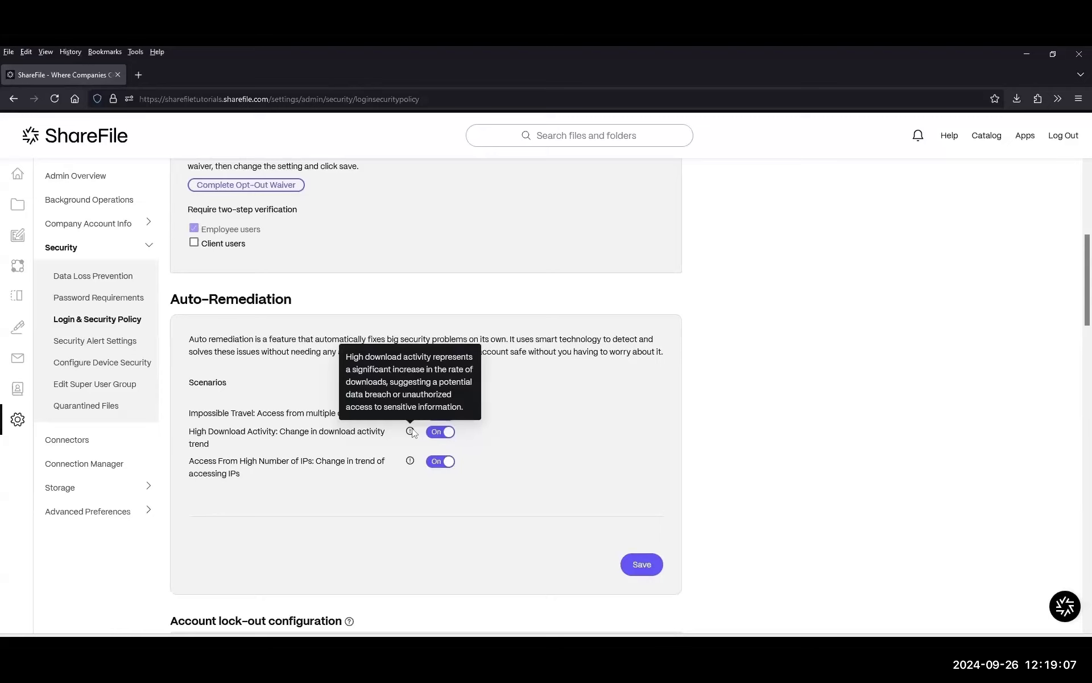
drag(189, 461, 309, 462)
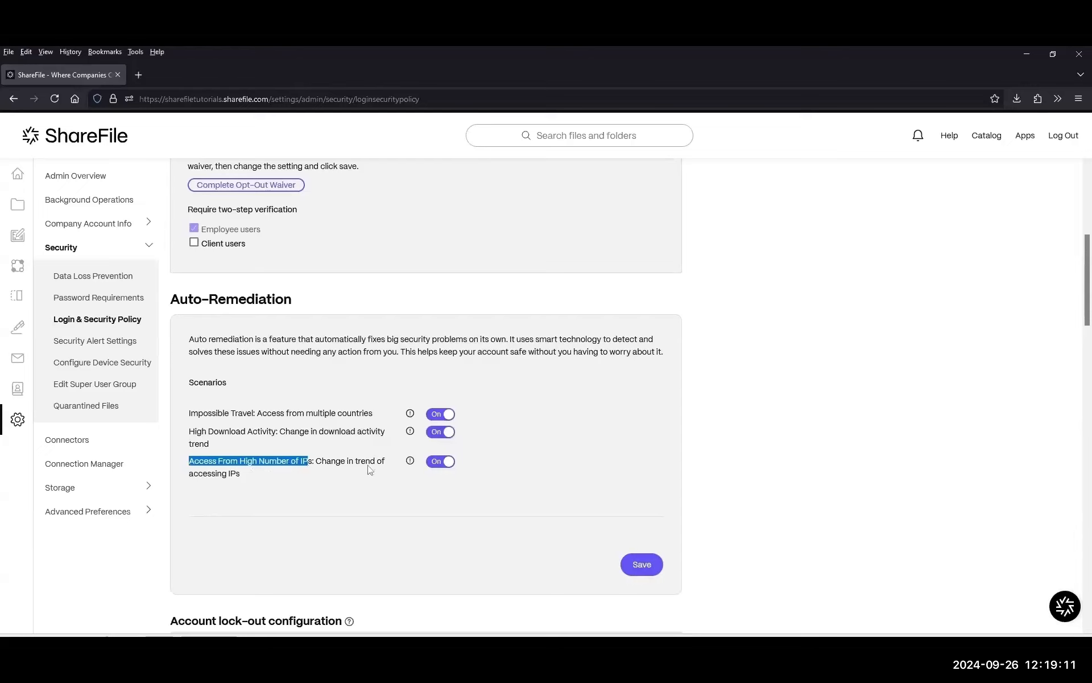
drag(304, 413, 384, 417)
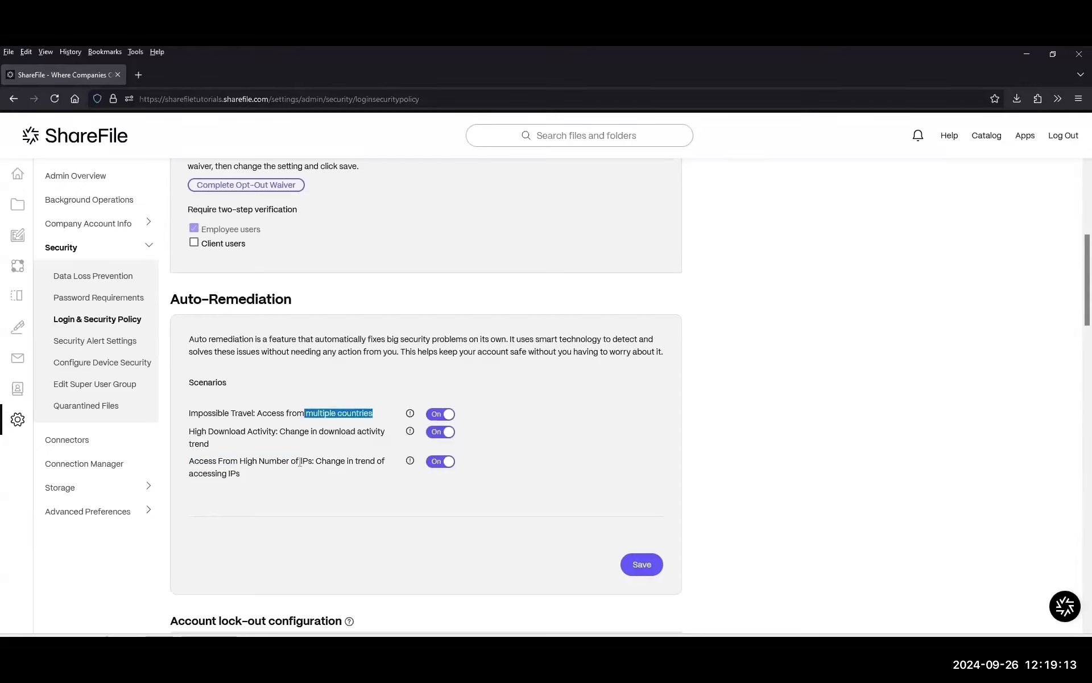
drag(216, 461, 332, 461)
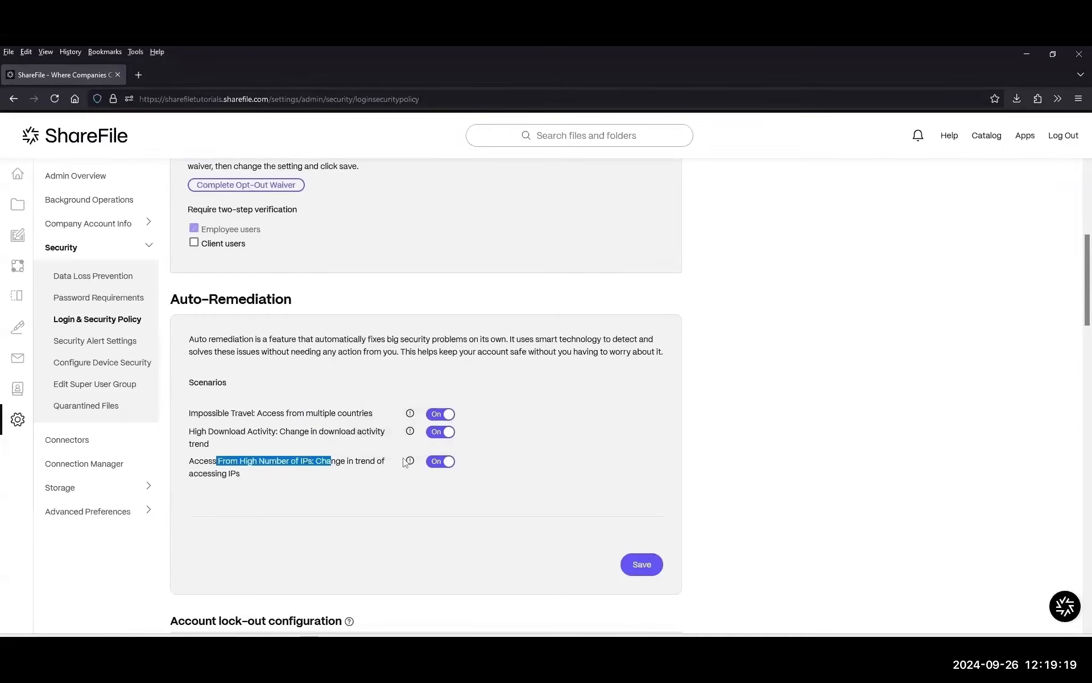
mouse_move(410, 462)
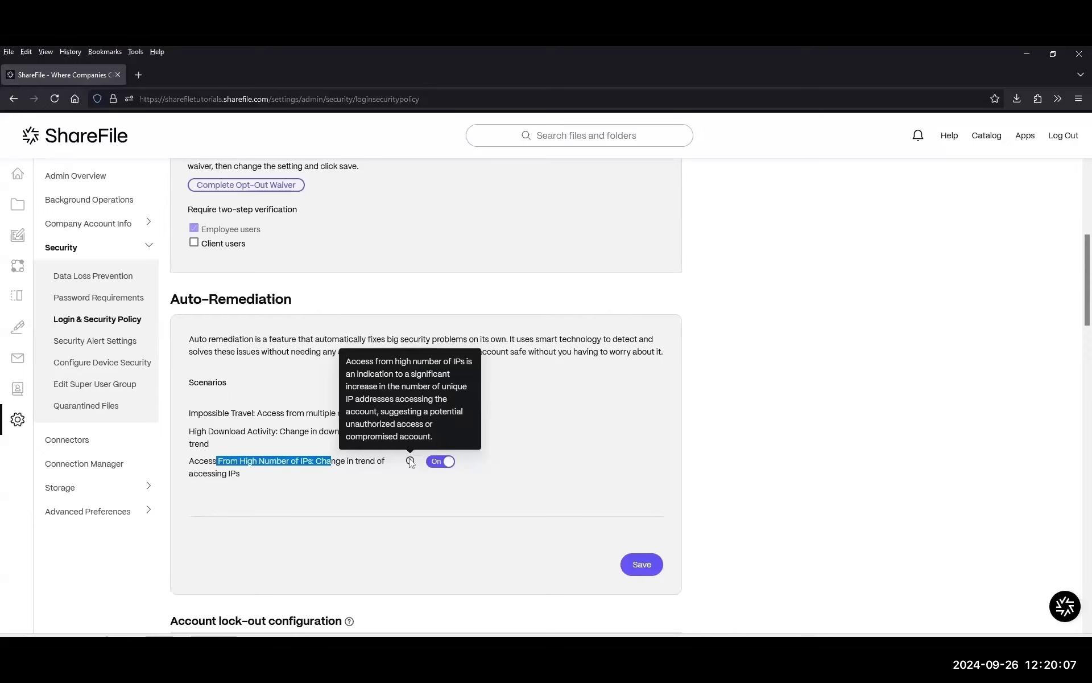
mouse_move(23, 227)
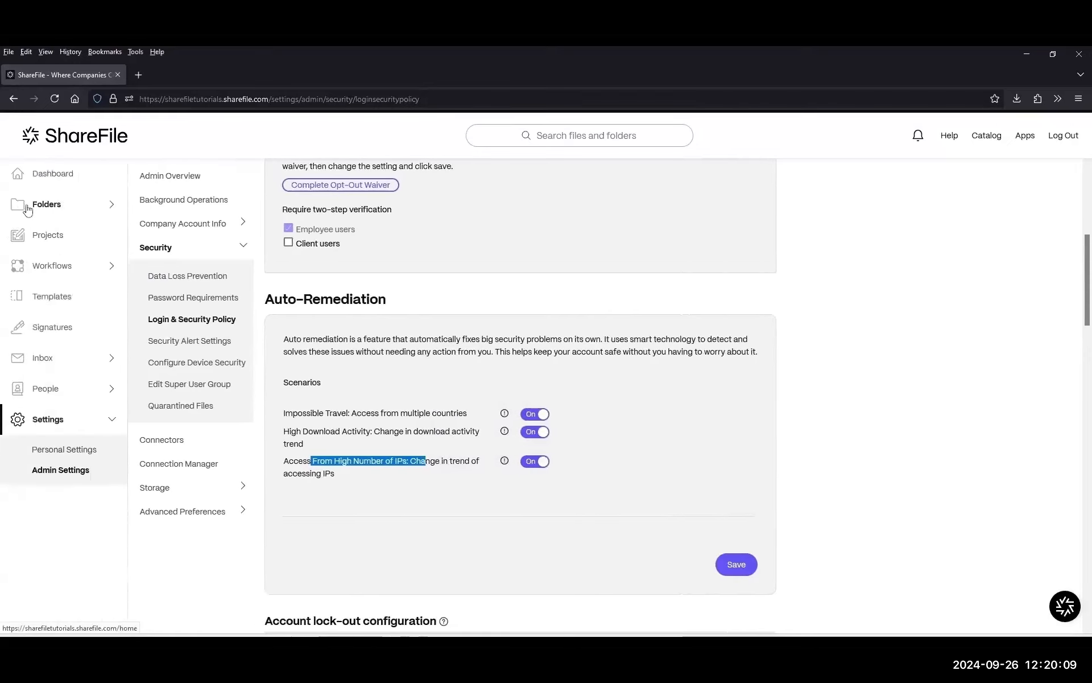
Open the HR Onboarding project from the Projects list.
click(36, 238)
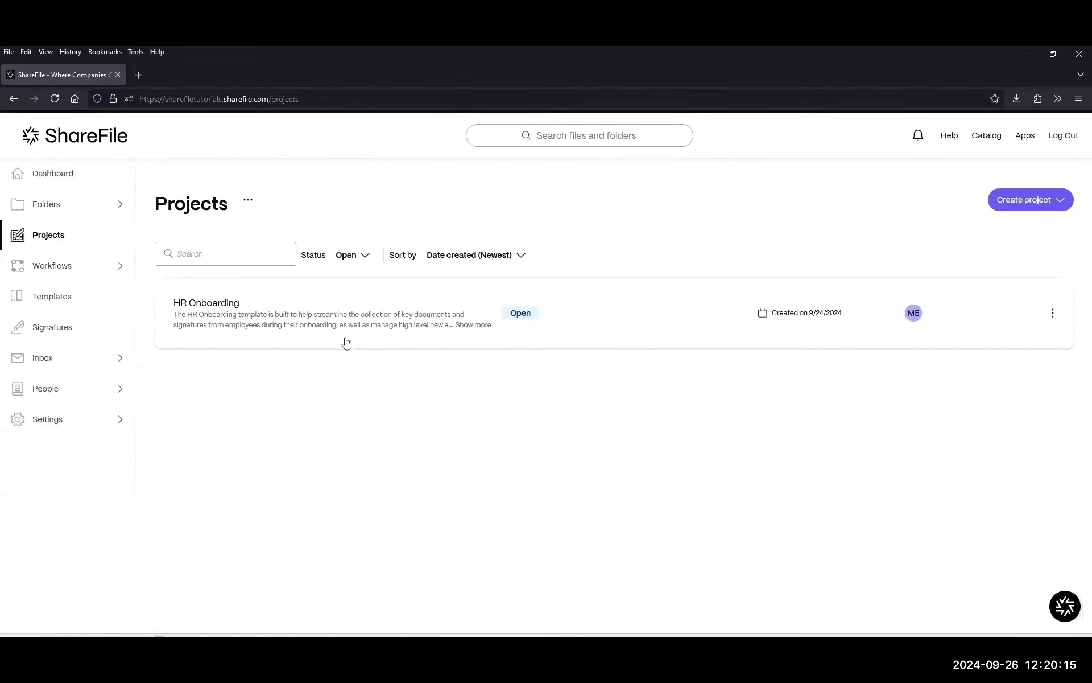
click(324, 305)
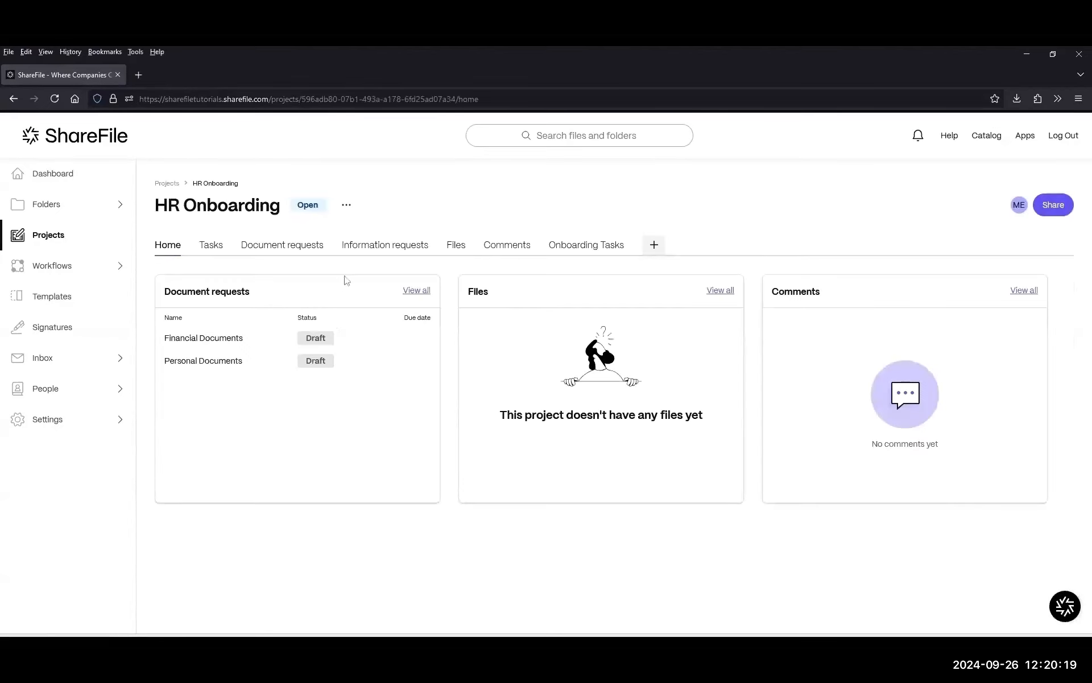
drag(156, 208, 283, 207)
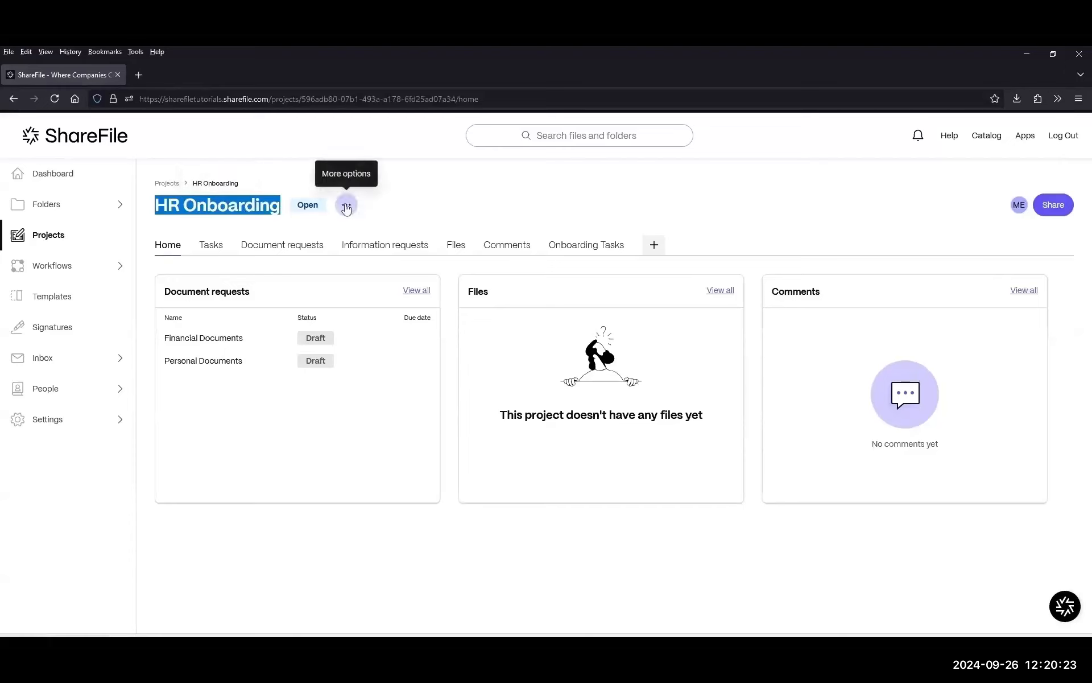
click(55, 240)
click(226, 307)
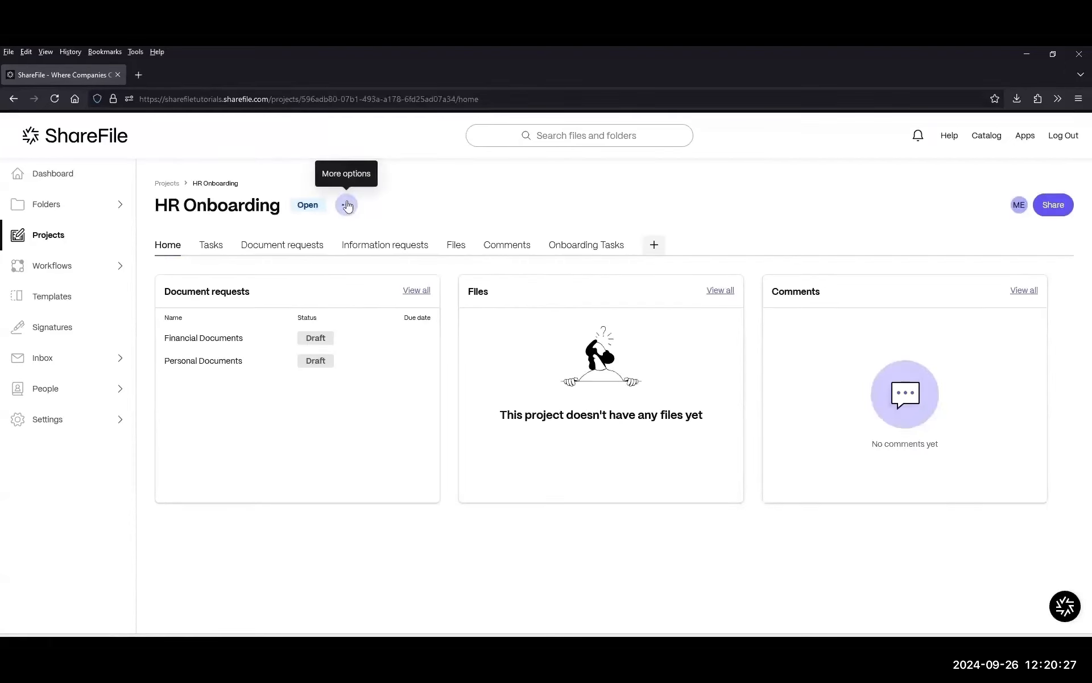
Preview the project's Create activity report dialog, cancel it, and return to the Dashboard.
click(347, 207)
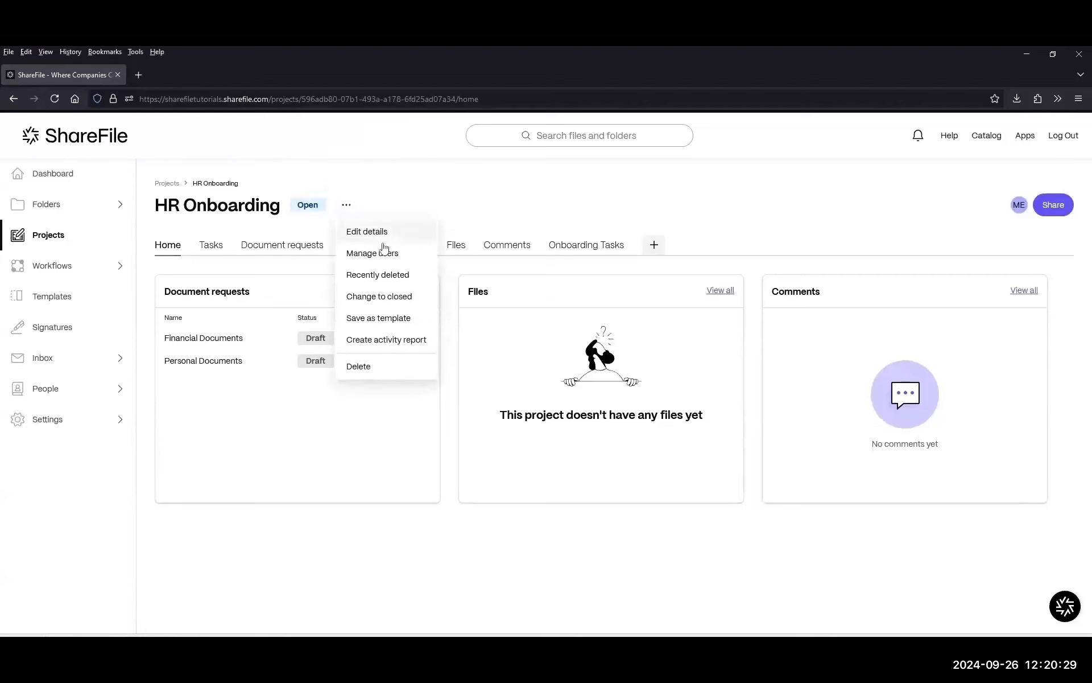
click(389, 342)
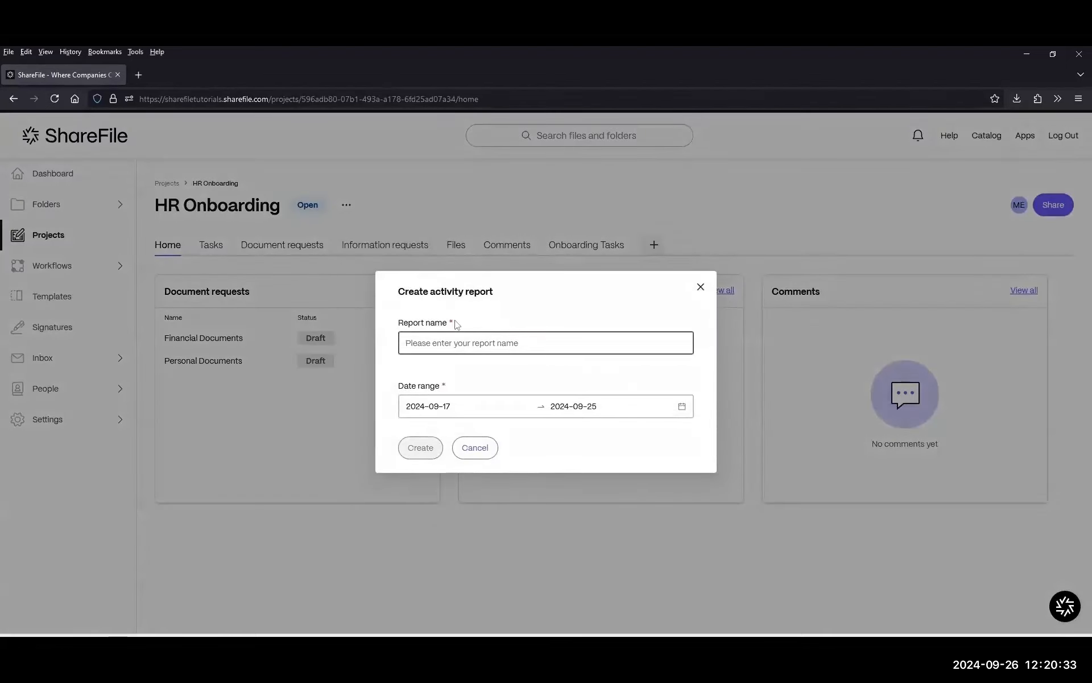
triple_click(464, 390)
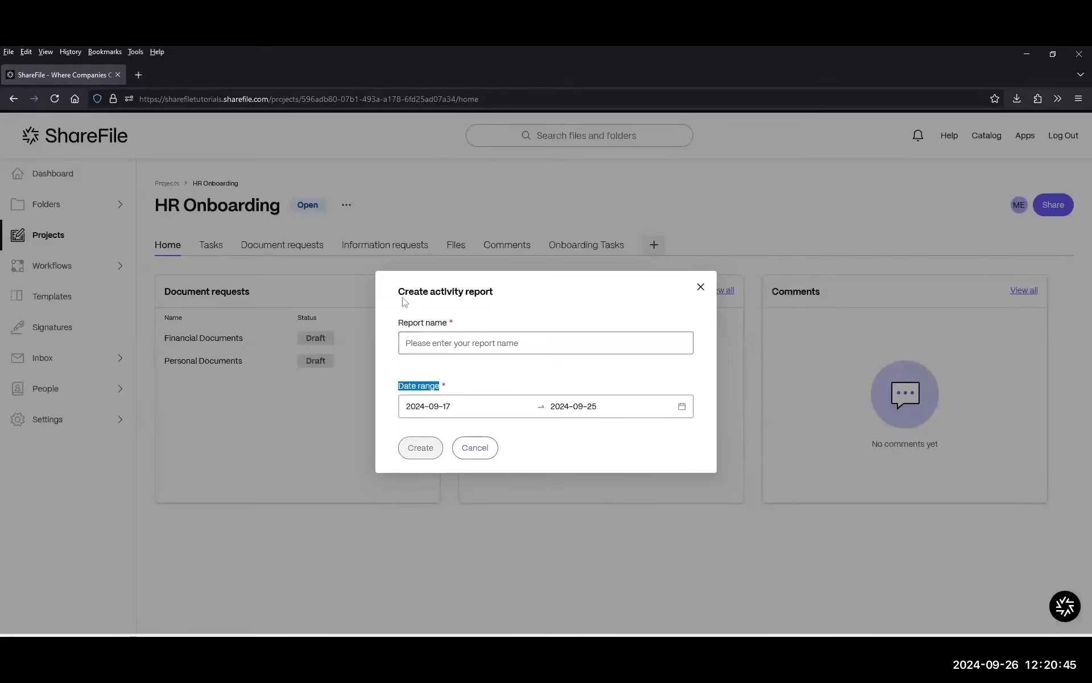
click(160, 206)
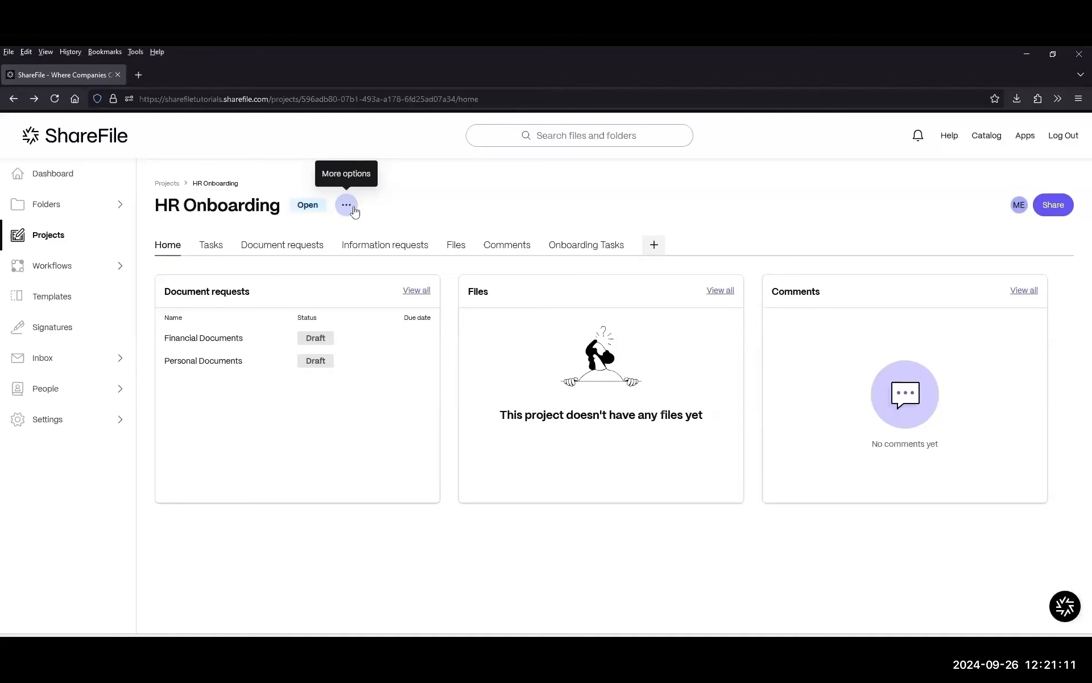
click(85, 176)
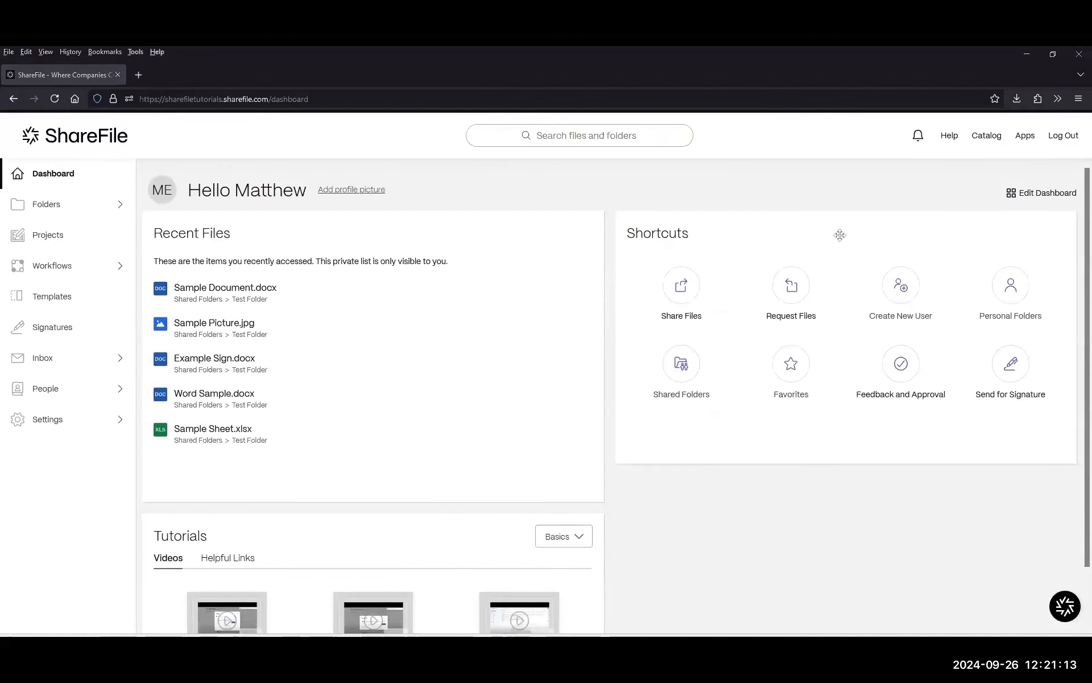
View the Resource Center's Get Started tip for Create New User, then dismiss it.
click(1066, 609)
drag(887, 350, 999, 356)
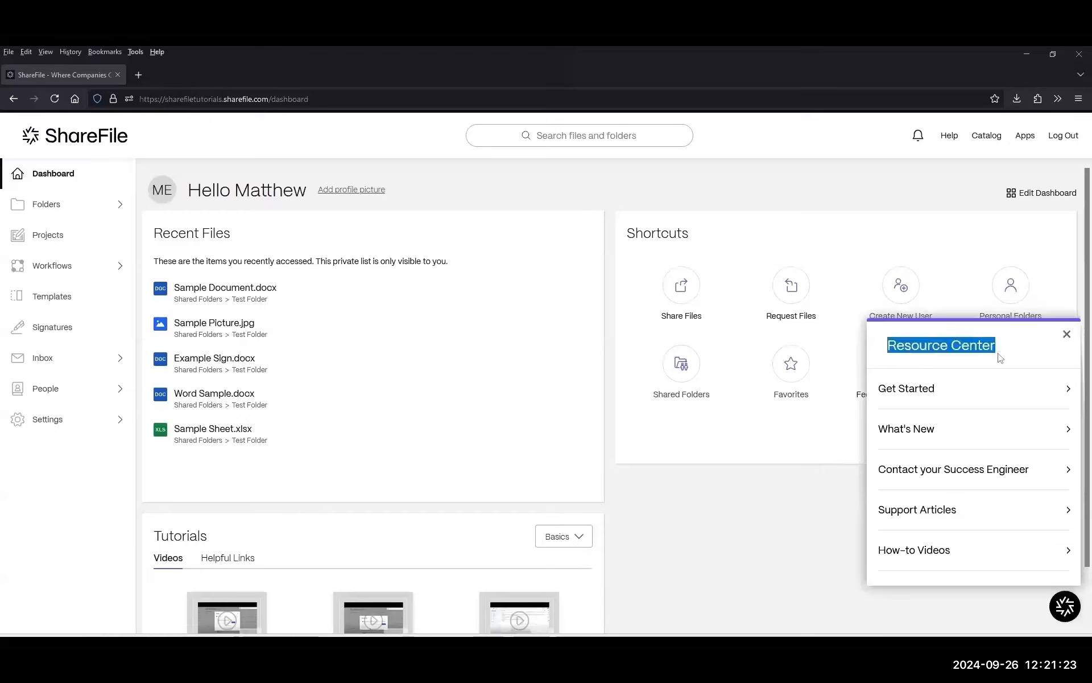
click(922, 397)
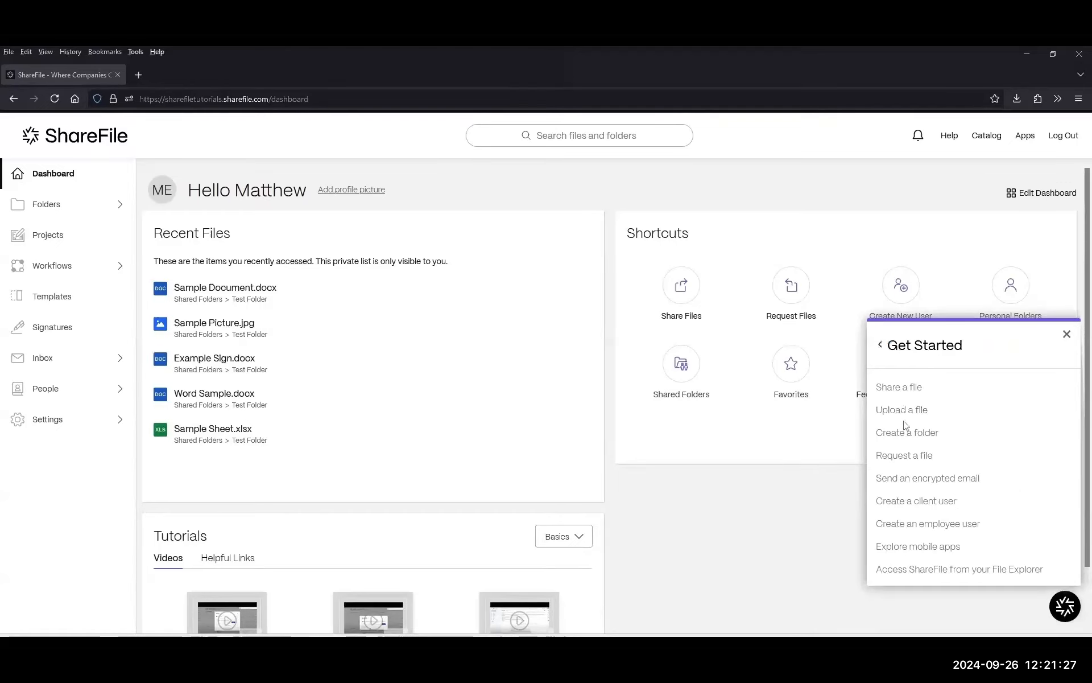
click(912, 506)
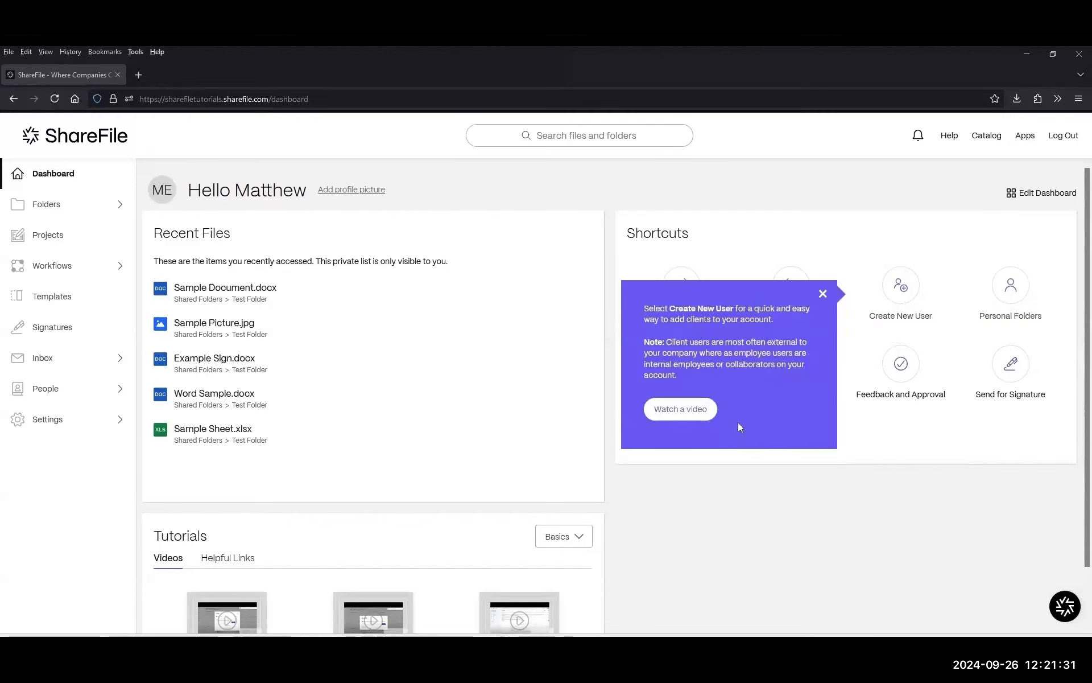
drag(670, 308, 754, 309)
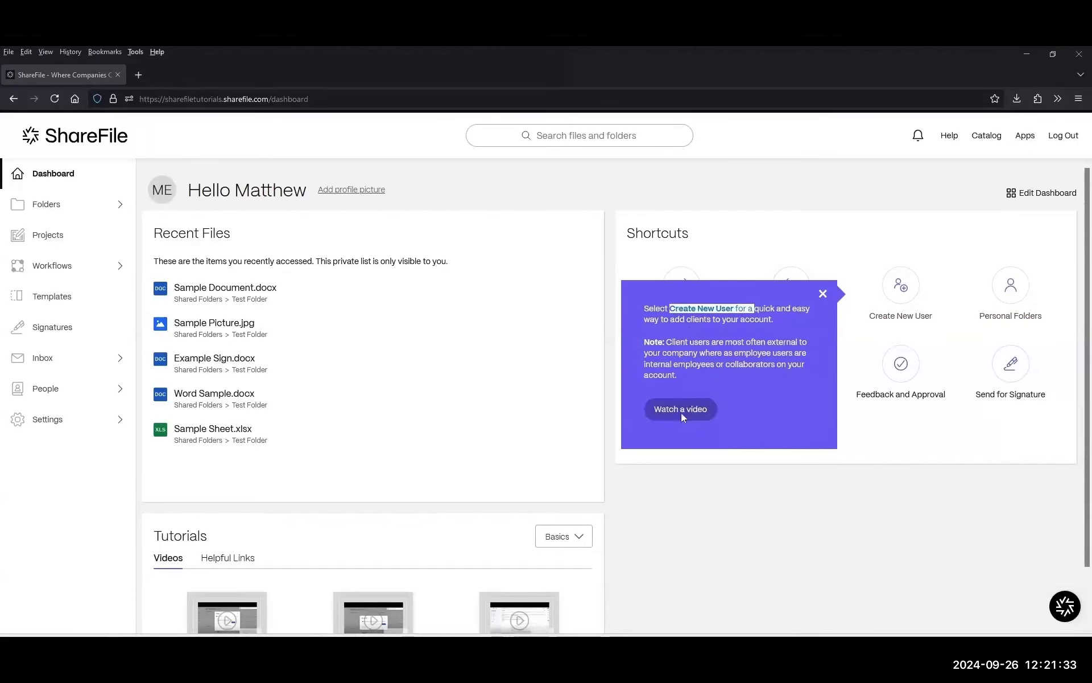
click(747, 406)
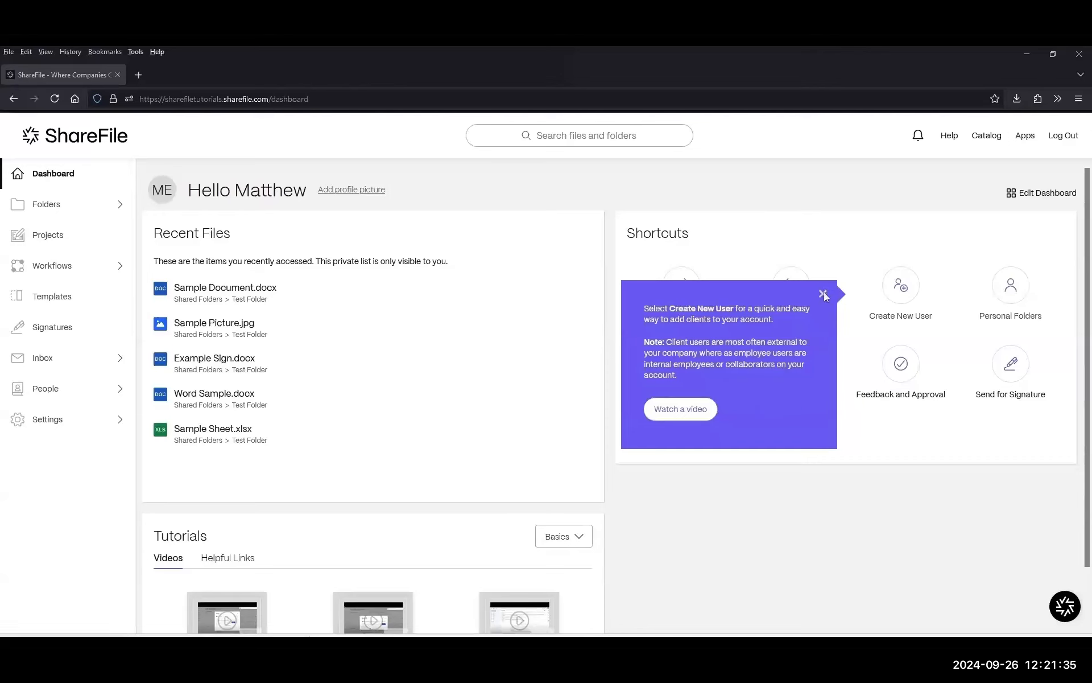
click(824, 294)
Read the What's New security announcement, close that panel, and reopen the Resource Center.
click(1065, 606)
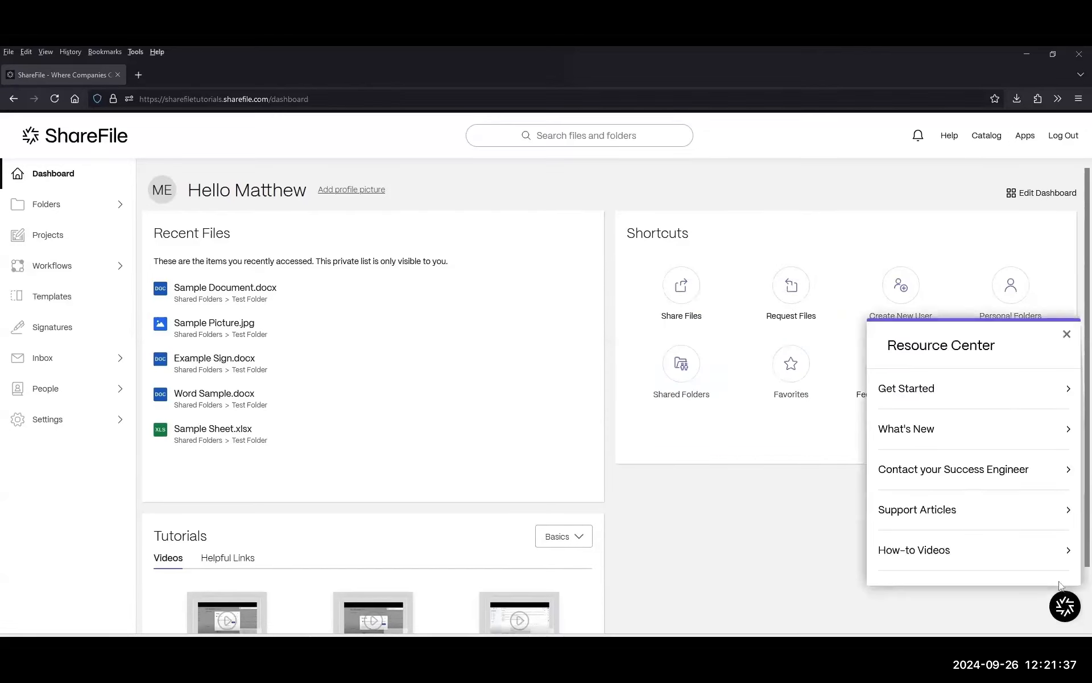
click(919, 430)
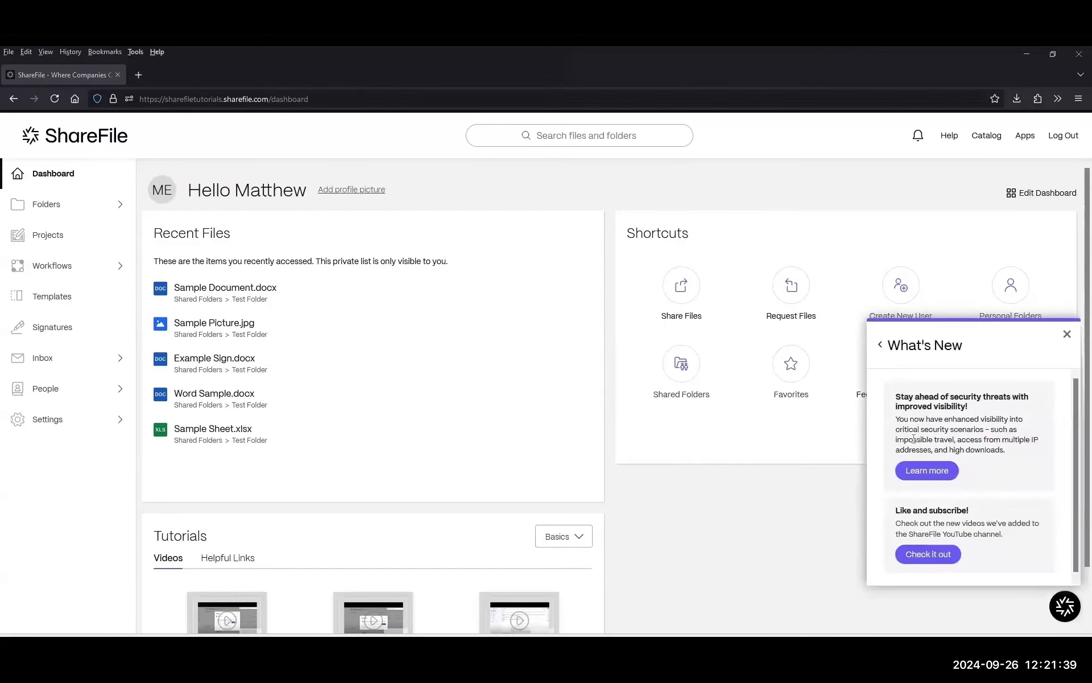
mouse_move(894, 400)
mouse_down()
mouse_move(980, 409)
mouse_move(891, 398)
mouse_up()
click(980, 409)
scroll(1010, 415, down, 1)
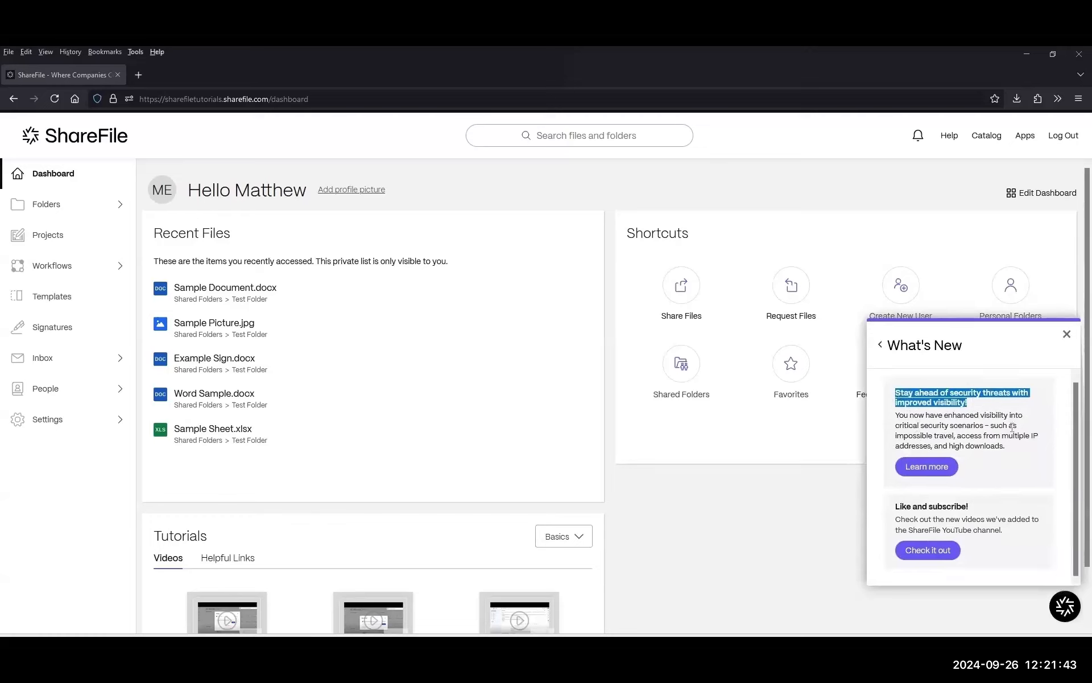
click(1067, 334)
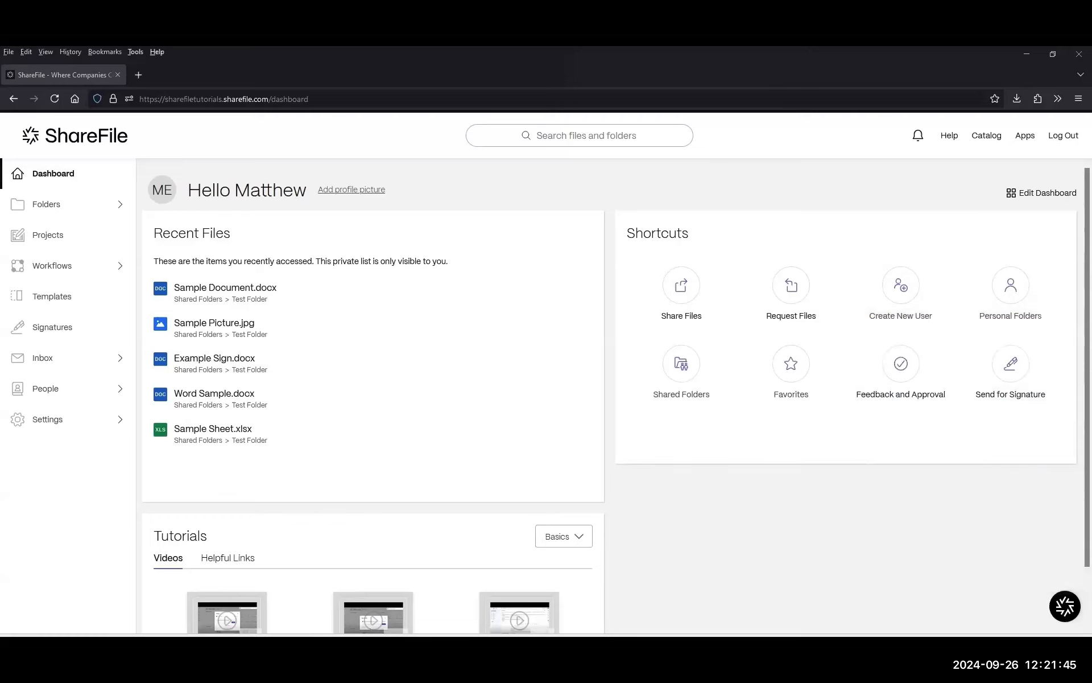
click(1063, 604)
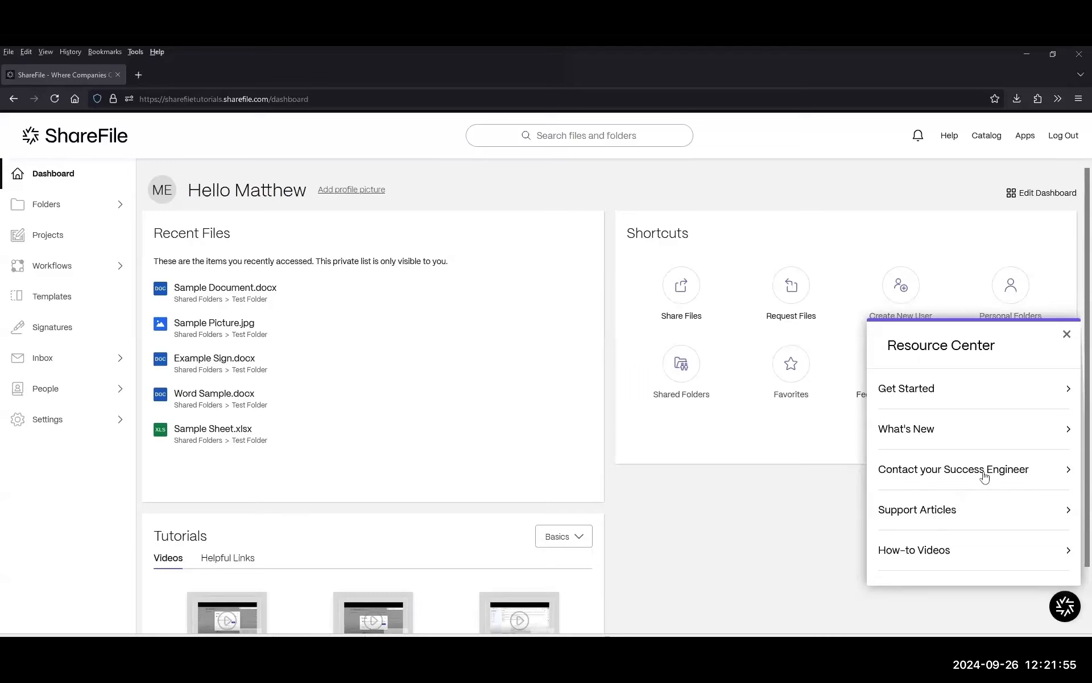
Browse the Contact your Success Engineer page, then close the Resource Center panel.
click(1019, 471)
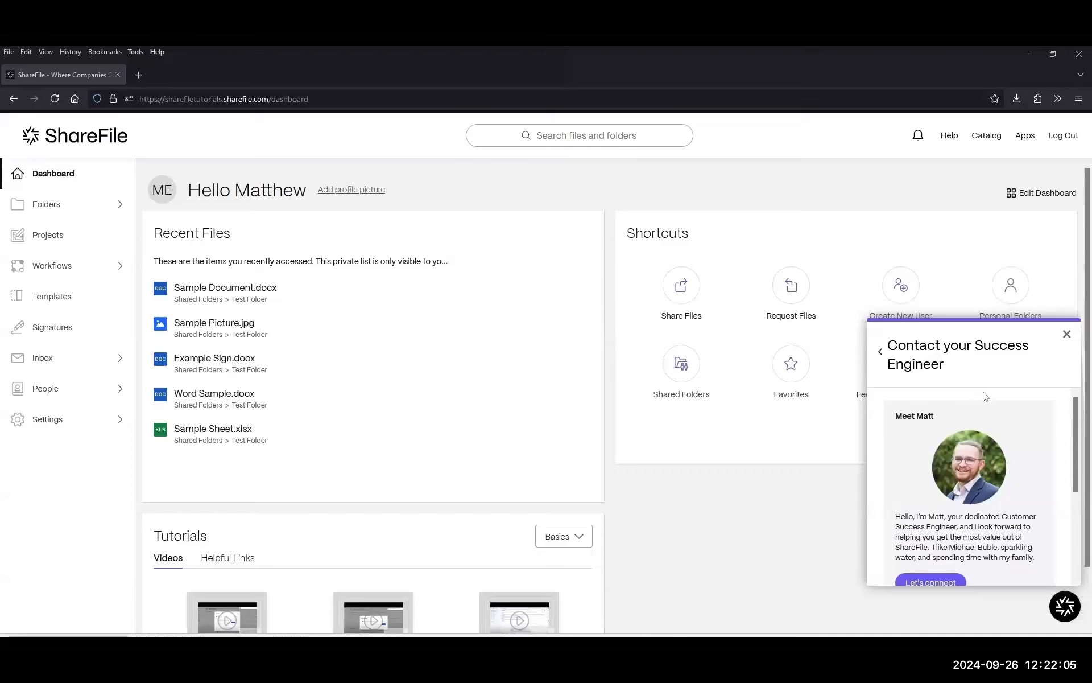
scroll(990, 406, down, 1)
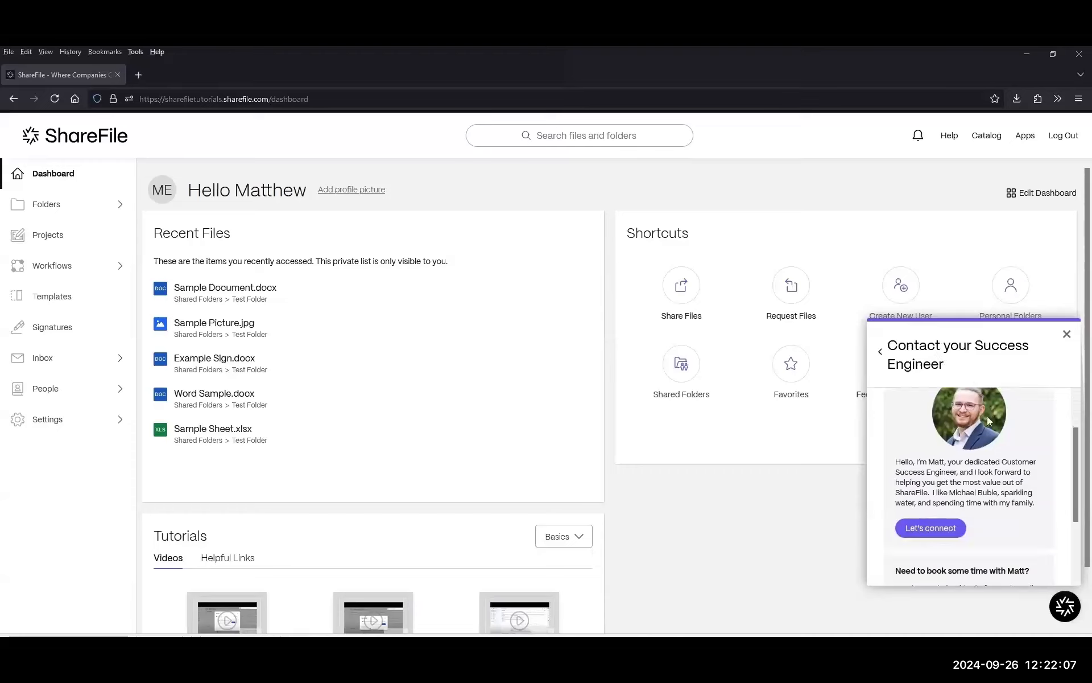
scroll(989, 421, up, 1)
scroll(916, 421, down, 1)
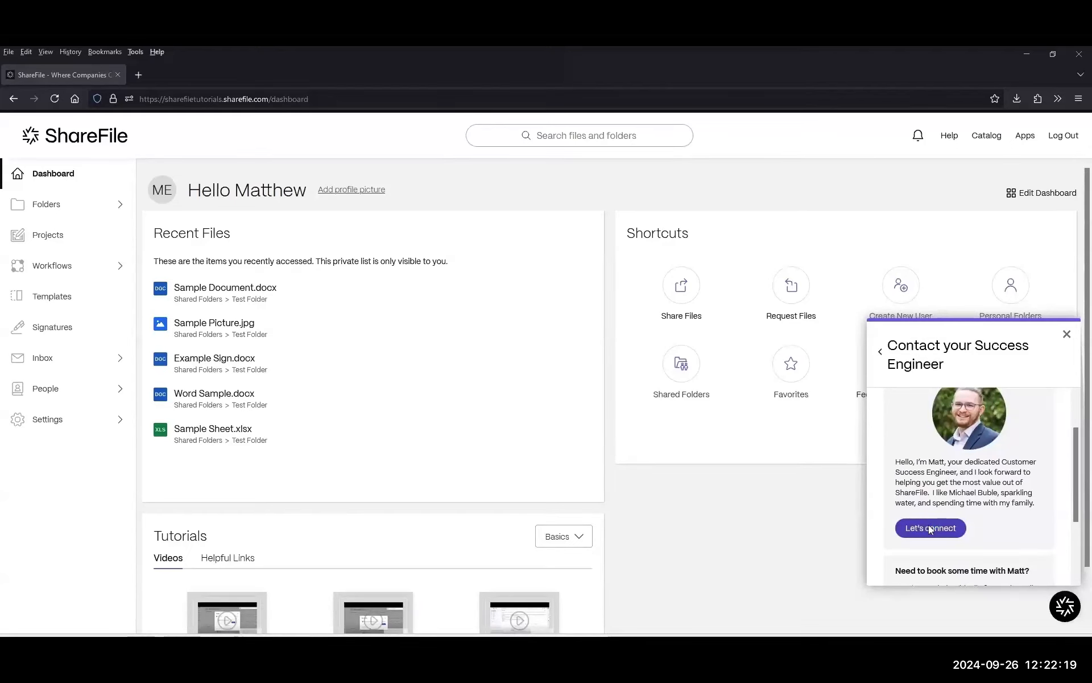
click(1065, 609)
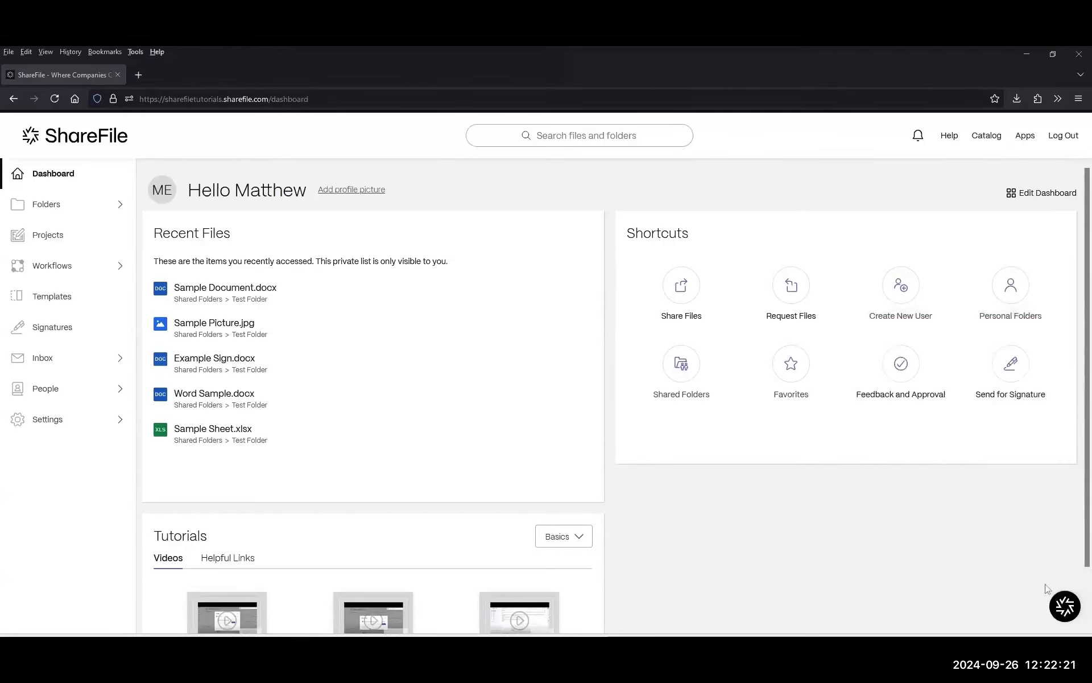
click(1069, 607)
Switch to the ACME Corporation ShareFile account's Dashboard.
drag(896, 346, 933, 346)
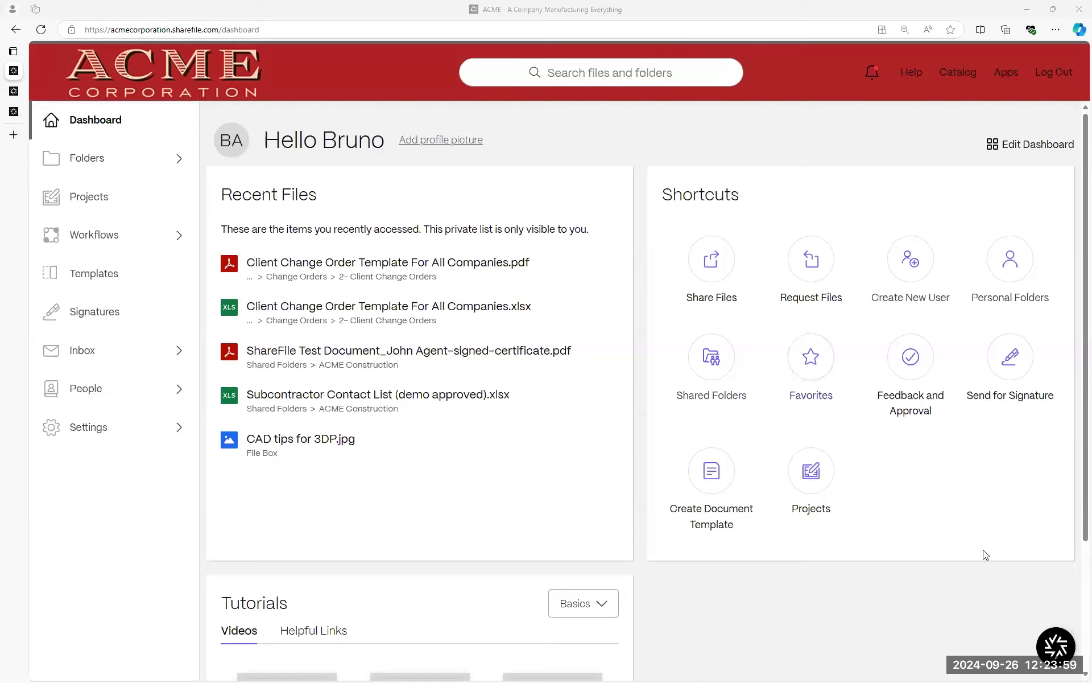
Go to the Signatures page from the left sidebar.
click(81, 314)
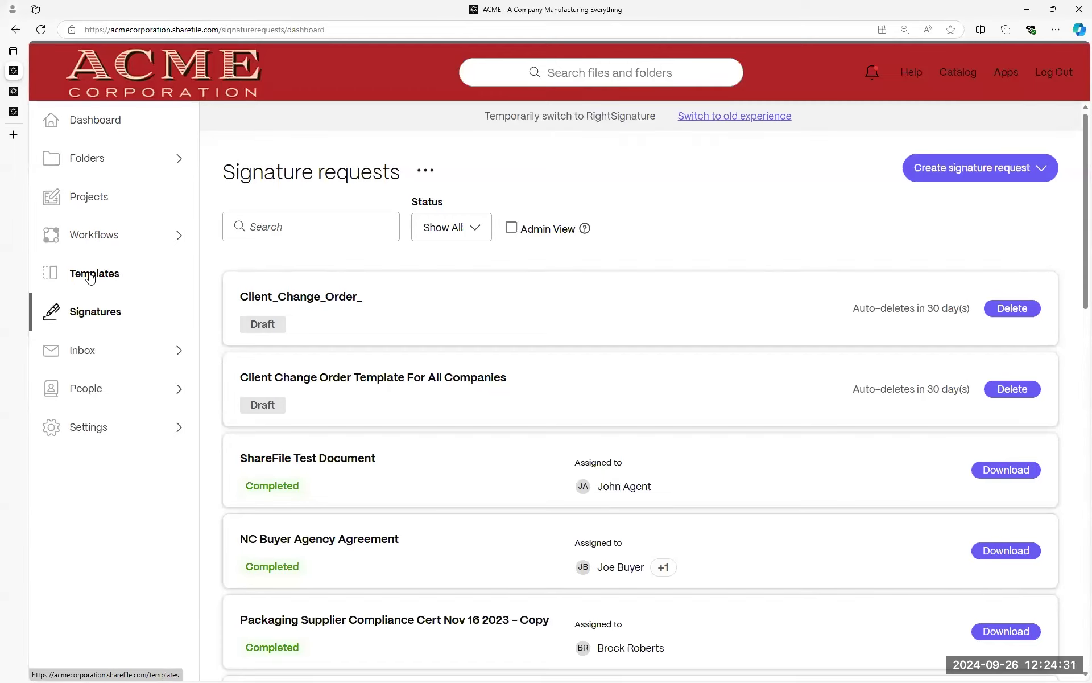
Open Templates and load My templates showing the Client Change Order template.
click(68, 274)
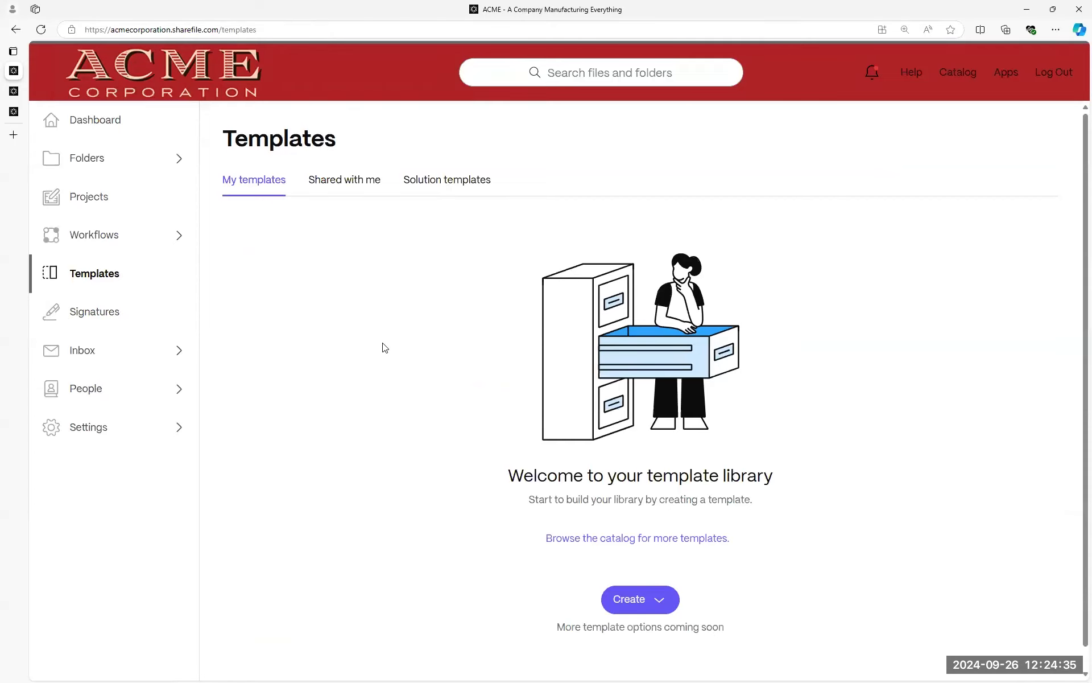
scroll(451, 419, down, 1)
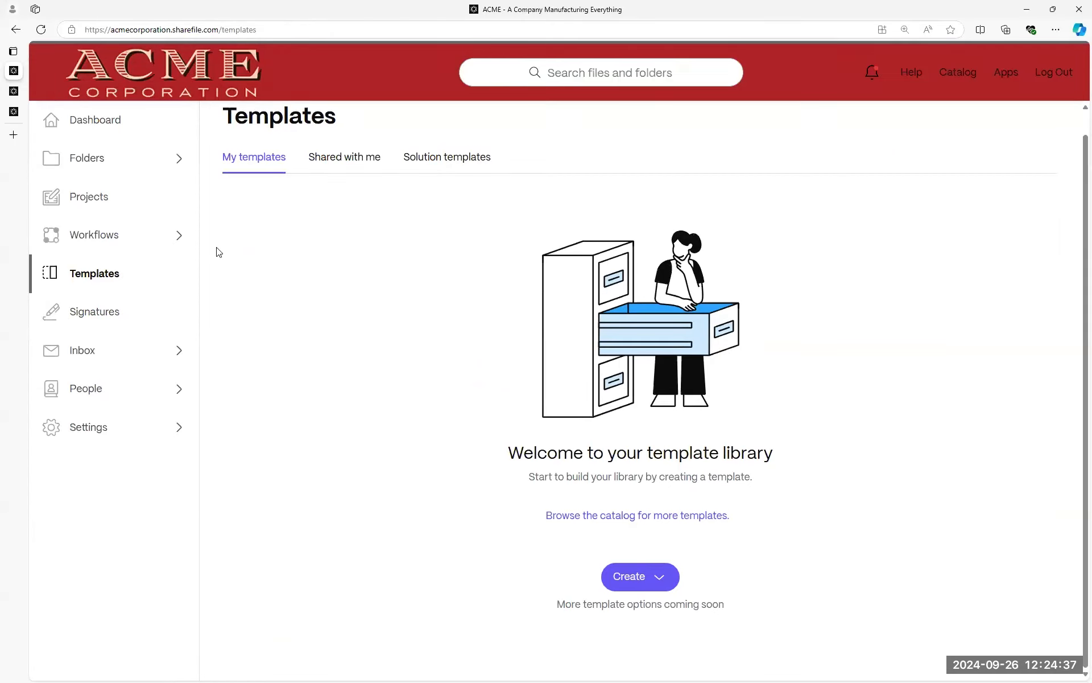
click(253, 168)
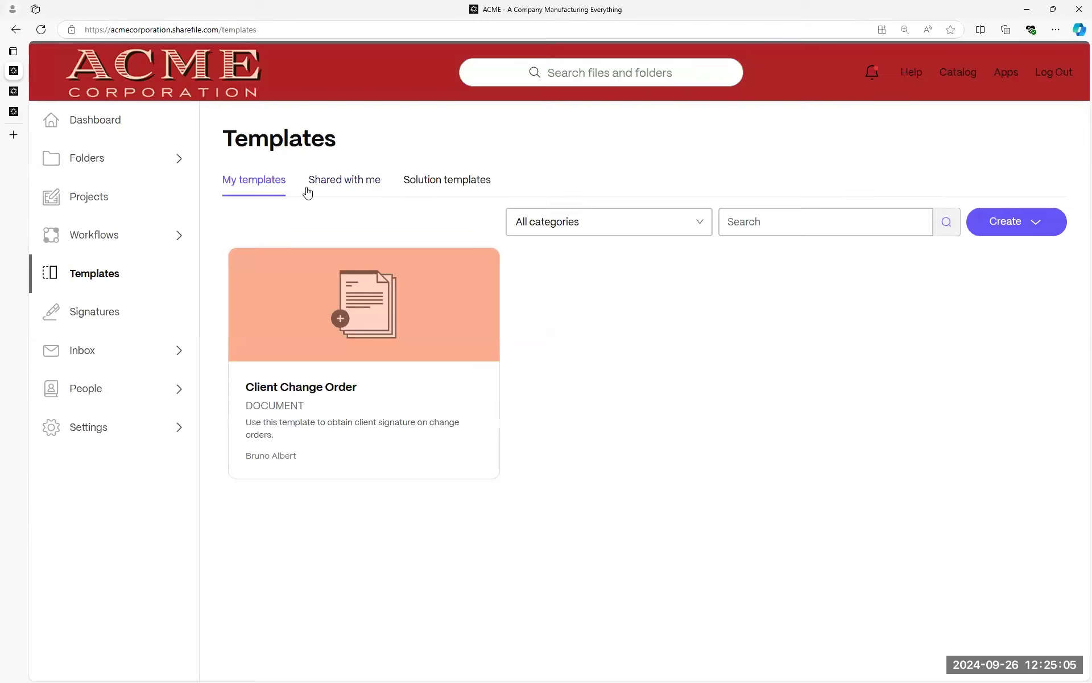
click(342, 186)
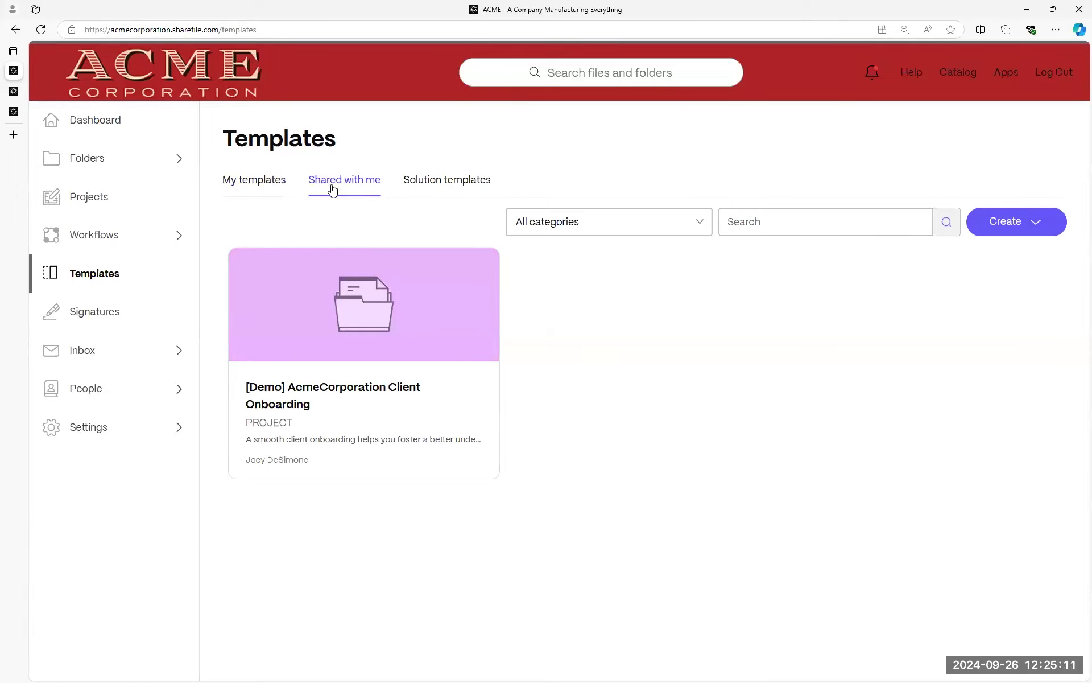
click(245, 182)
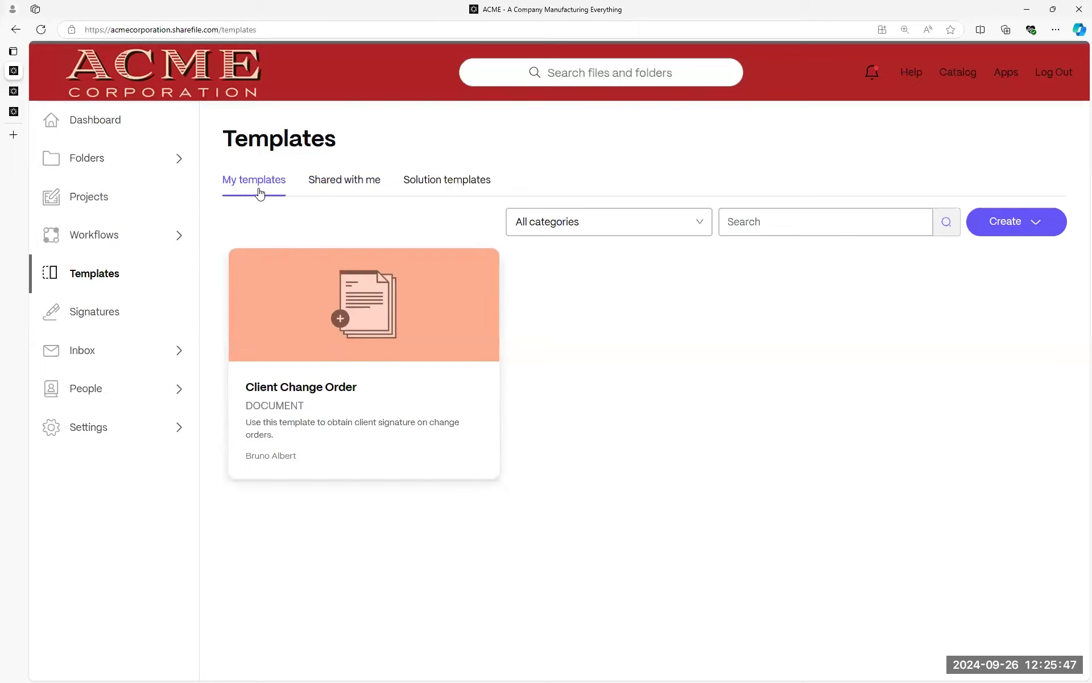
mouse_move(288, 299)
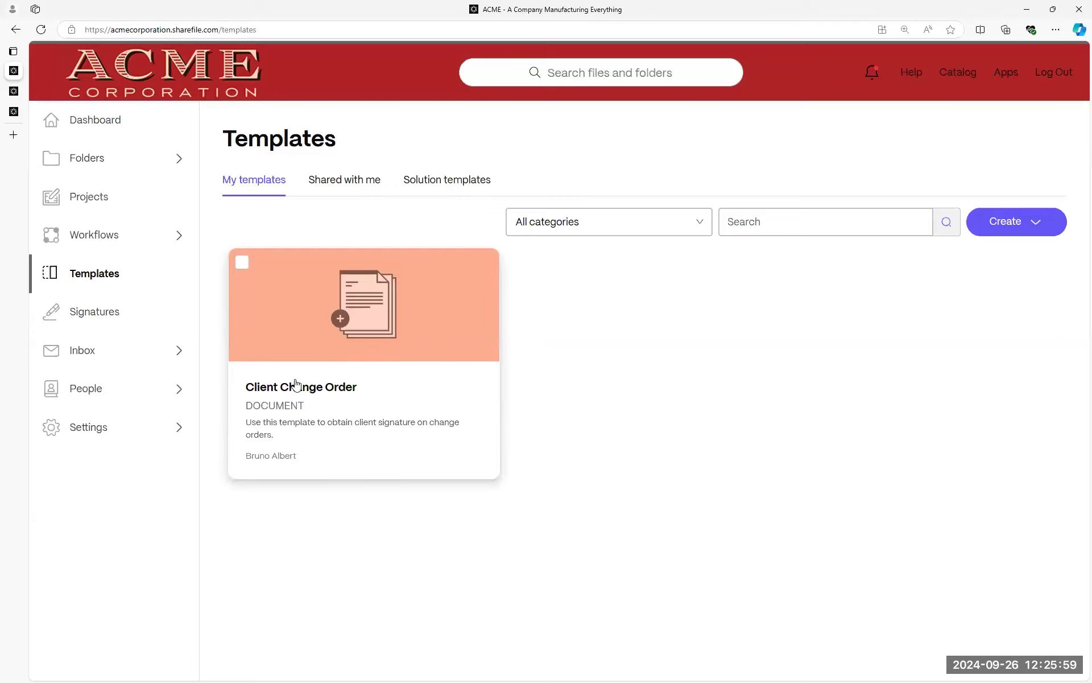
Select the Client Change Order template, review its details, and reopen its Actions menu.
click(241, 264)
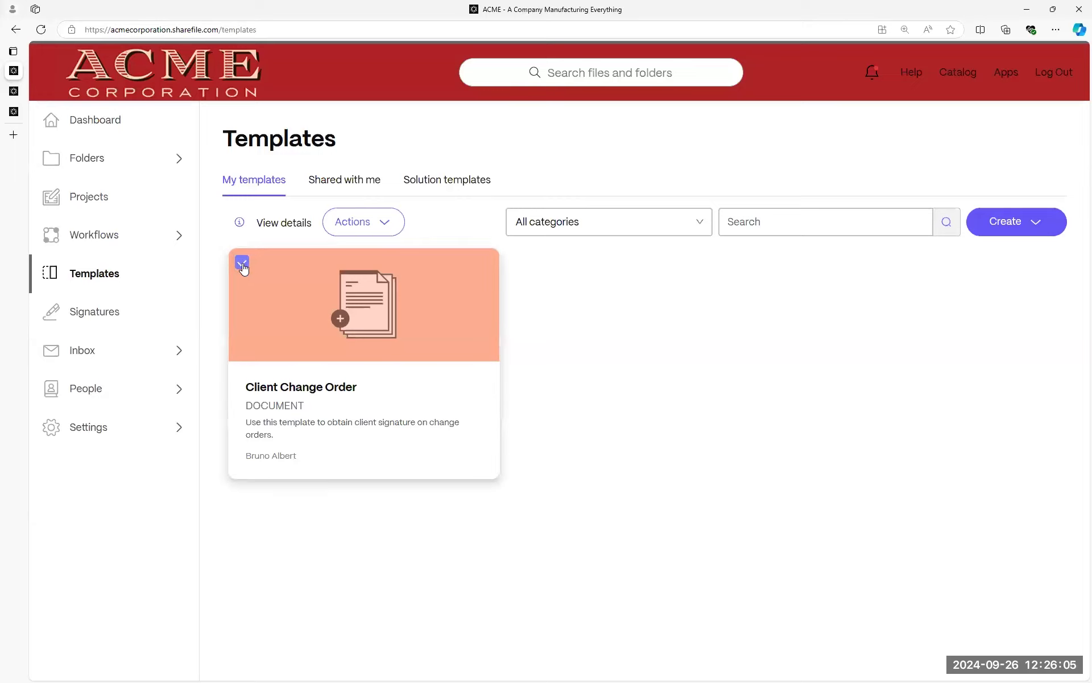
click(377, 223)
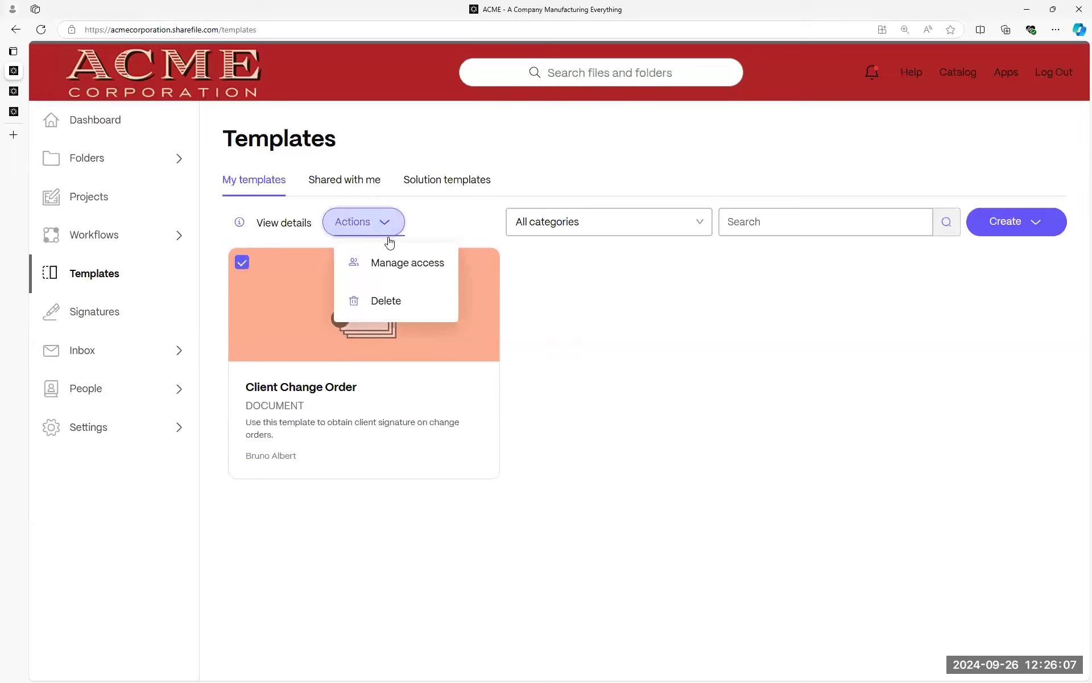
click(241, 225)
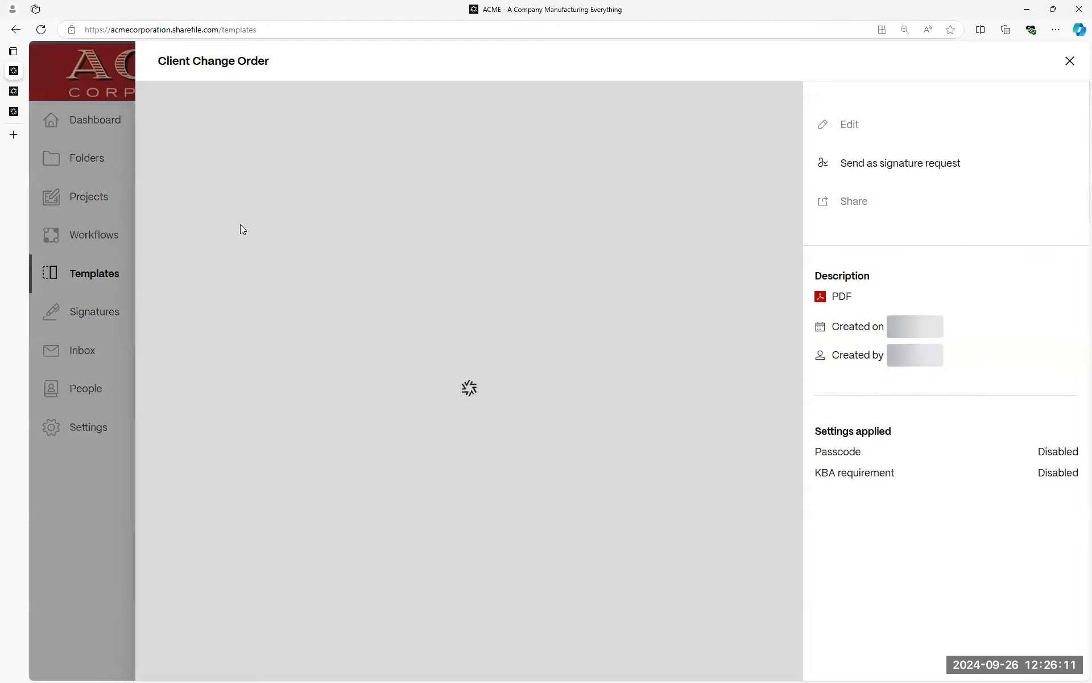
click(1069, 61)
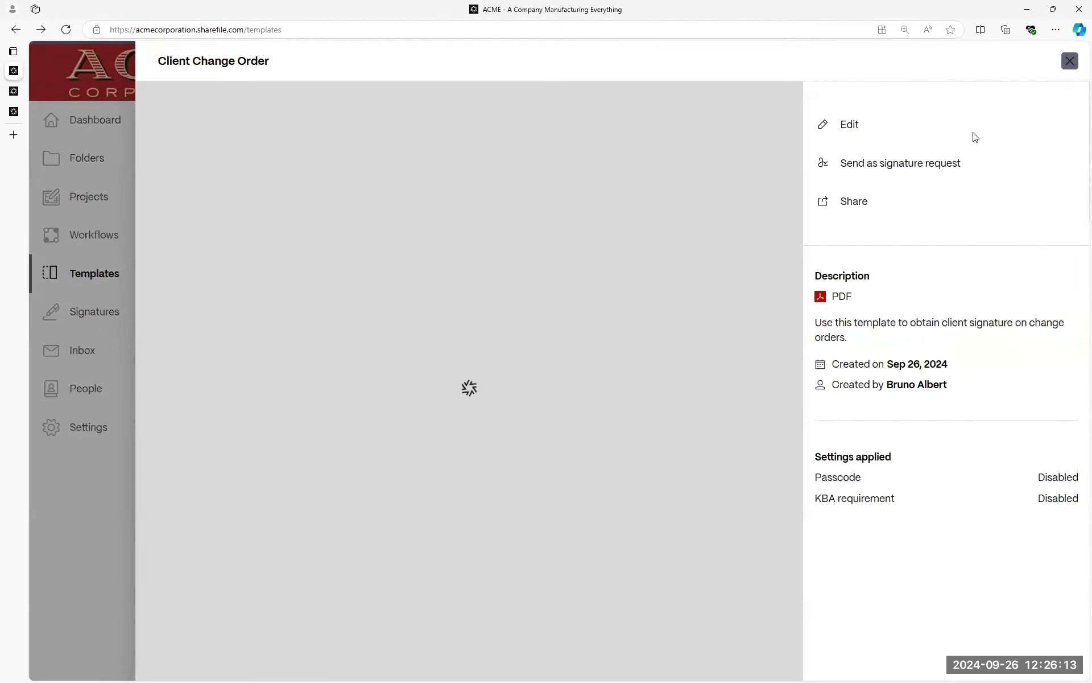
click(386, 221)
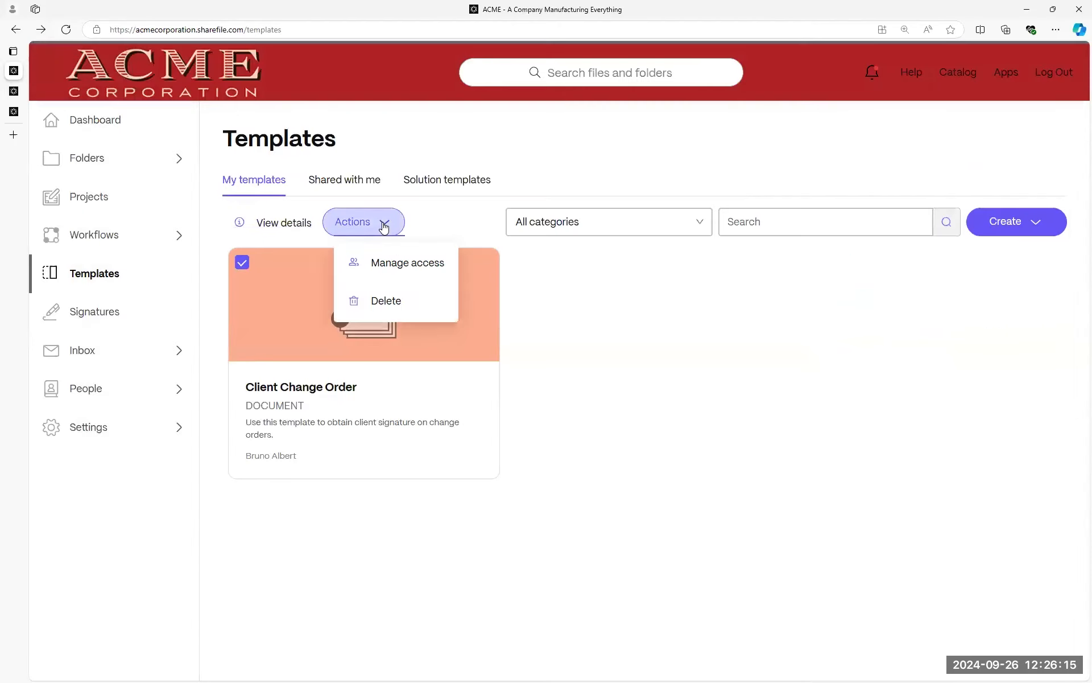
Try raising the template viewer's permission to Contributor, then reopen Manage access.
click(390, 267)
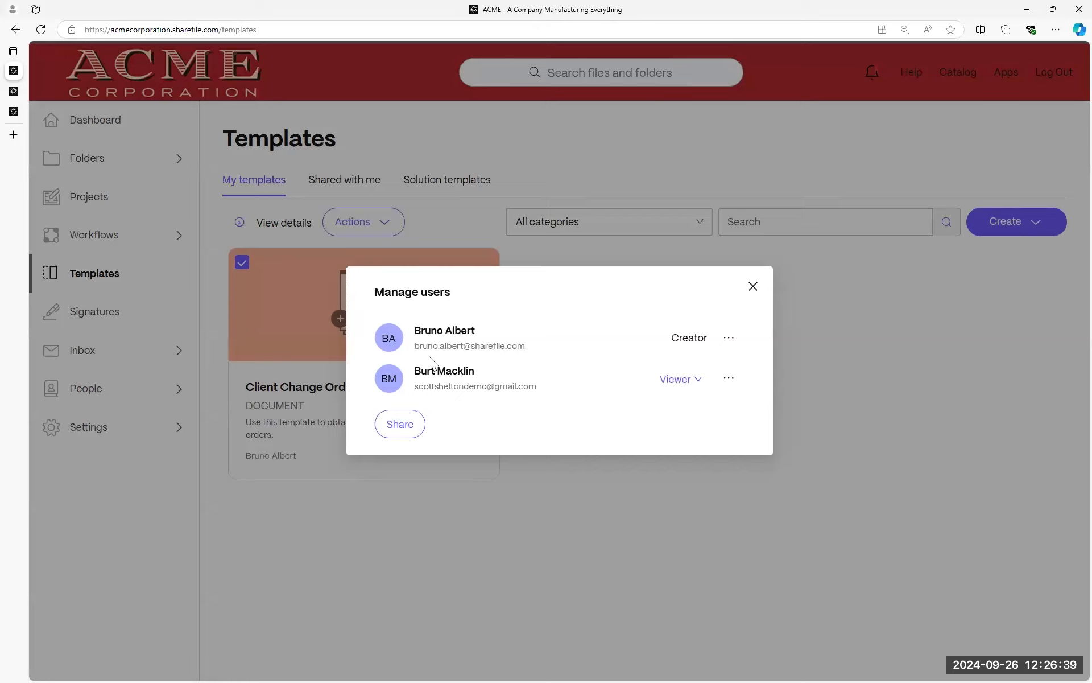
click(405, 423)
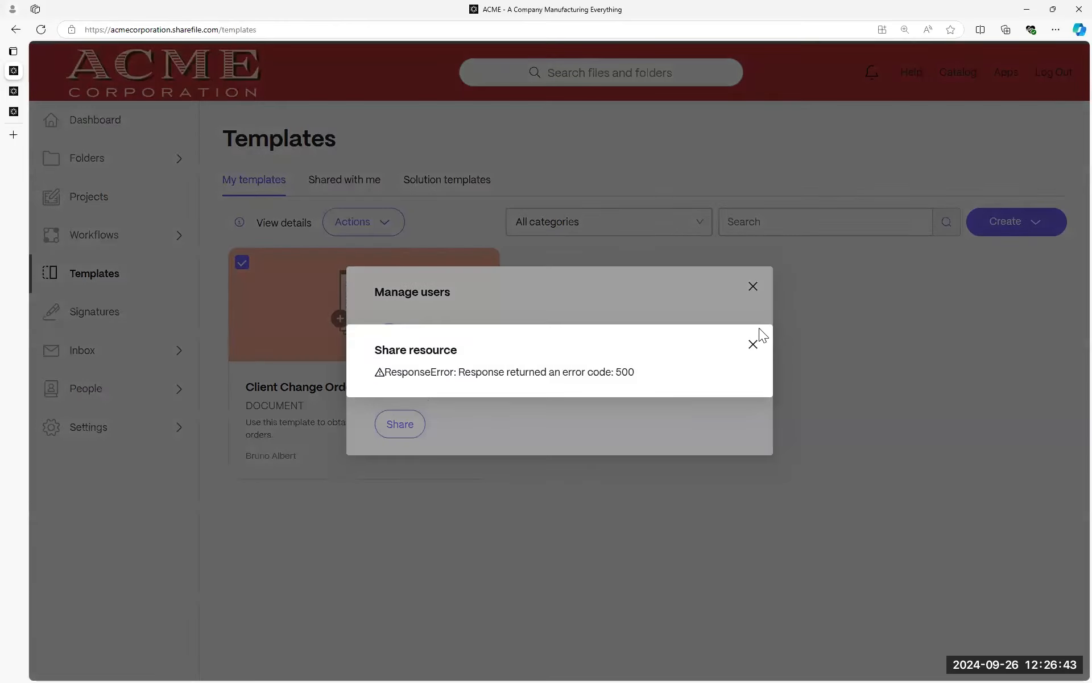
click(484, 404)
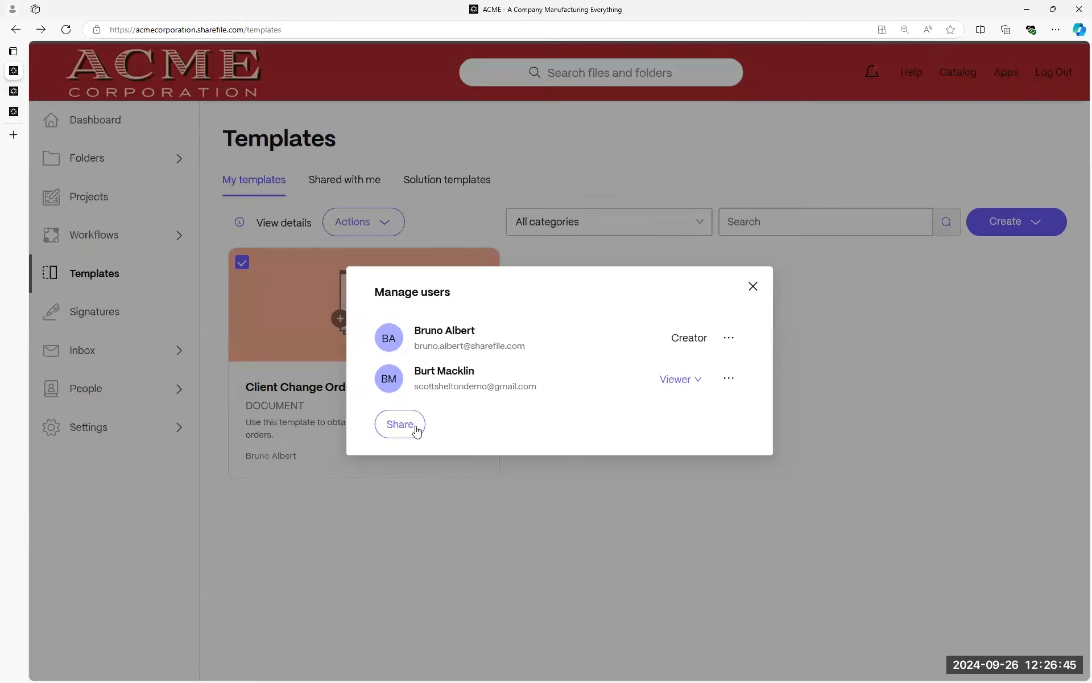
click(687, 387)
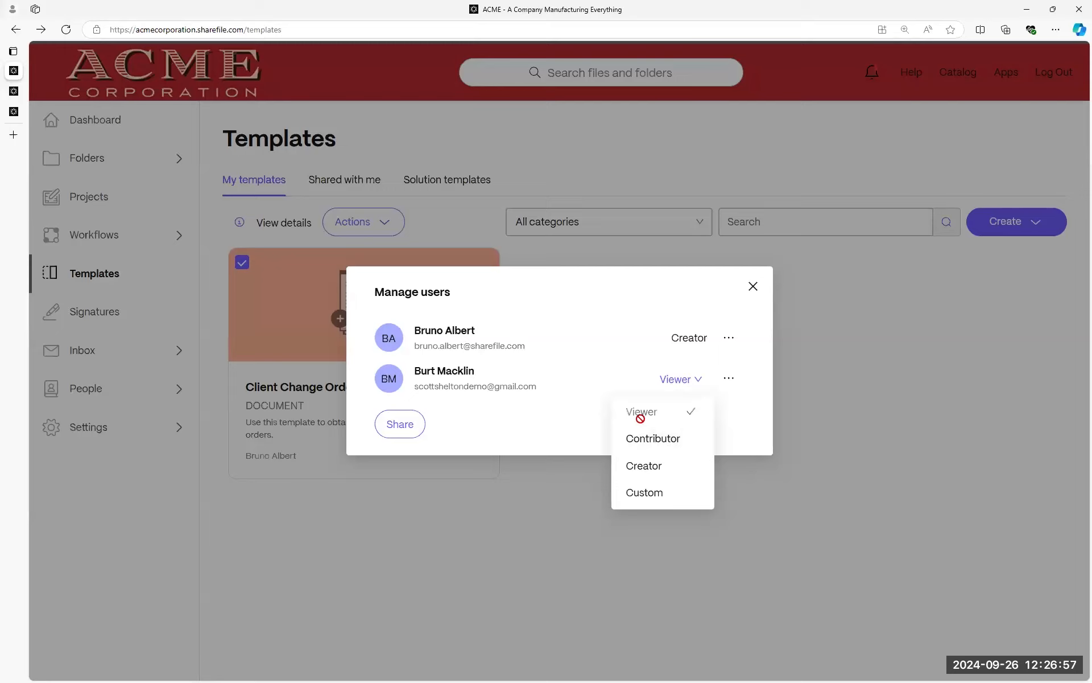
click(669, 440)
click(488, 390)
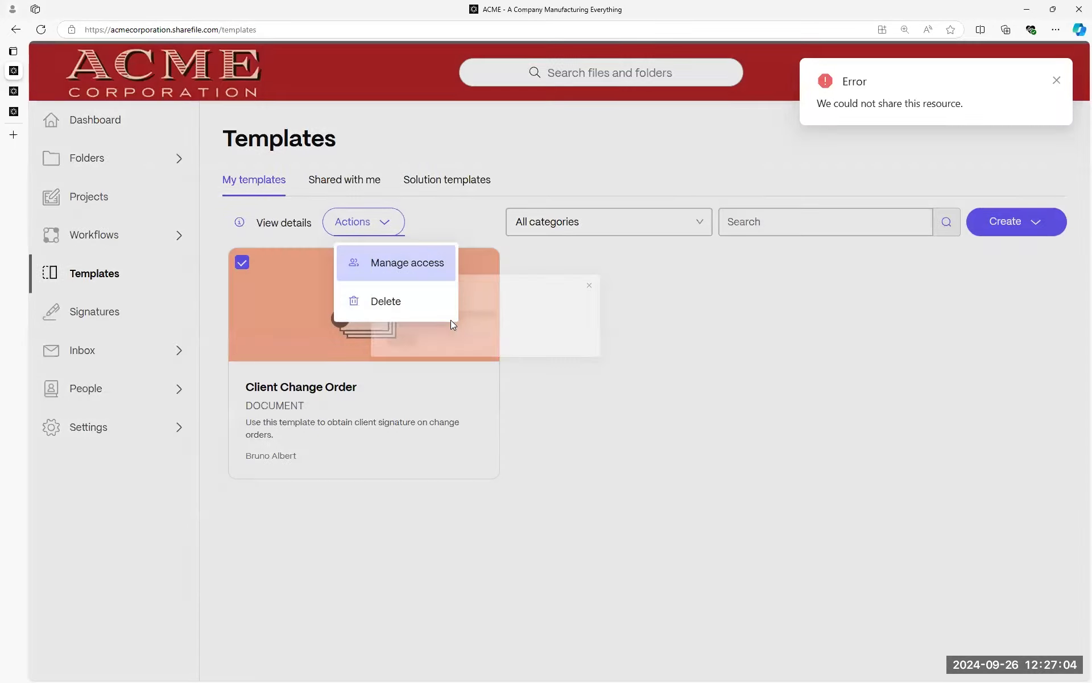
click(405, 262)
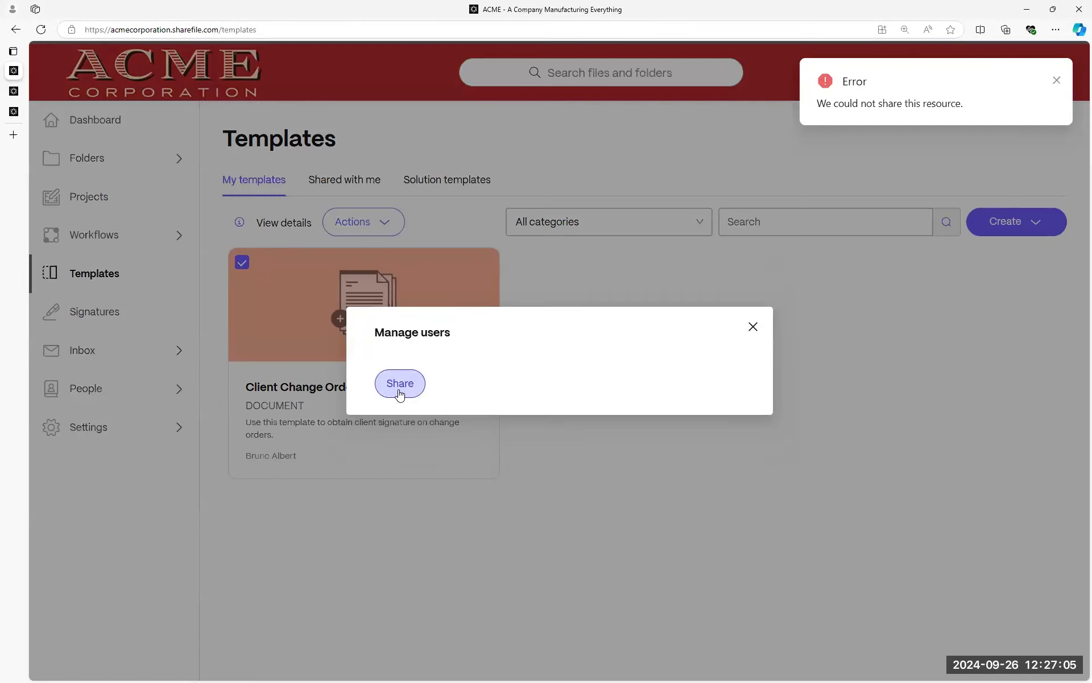
Add a colleague, searched by name, as Share with recipient and list the permission sets.
click(400, 391)
click(500, 307)
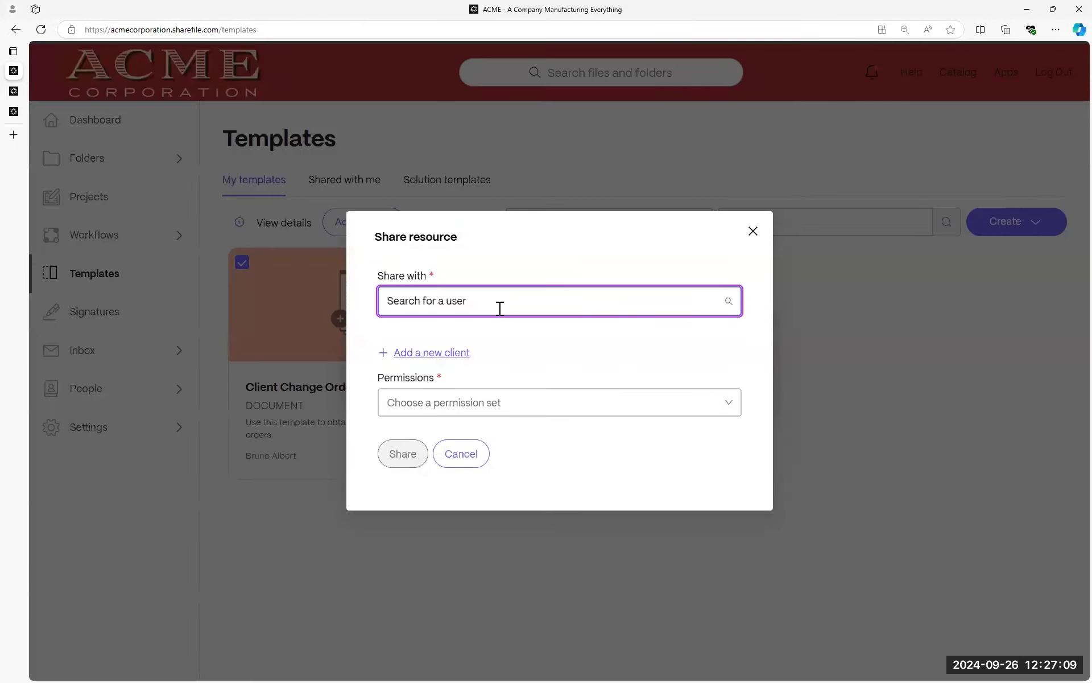
text(joe)
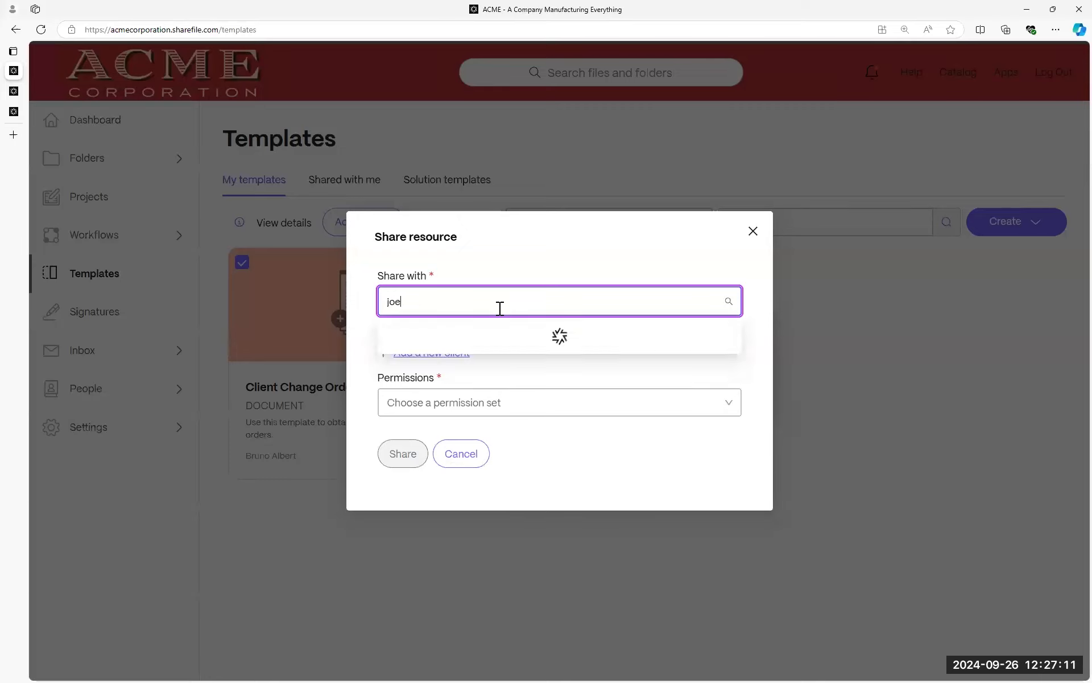
click(507, 351)
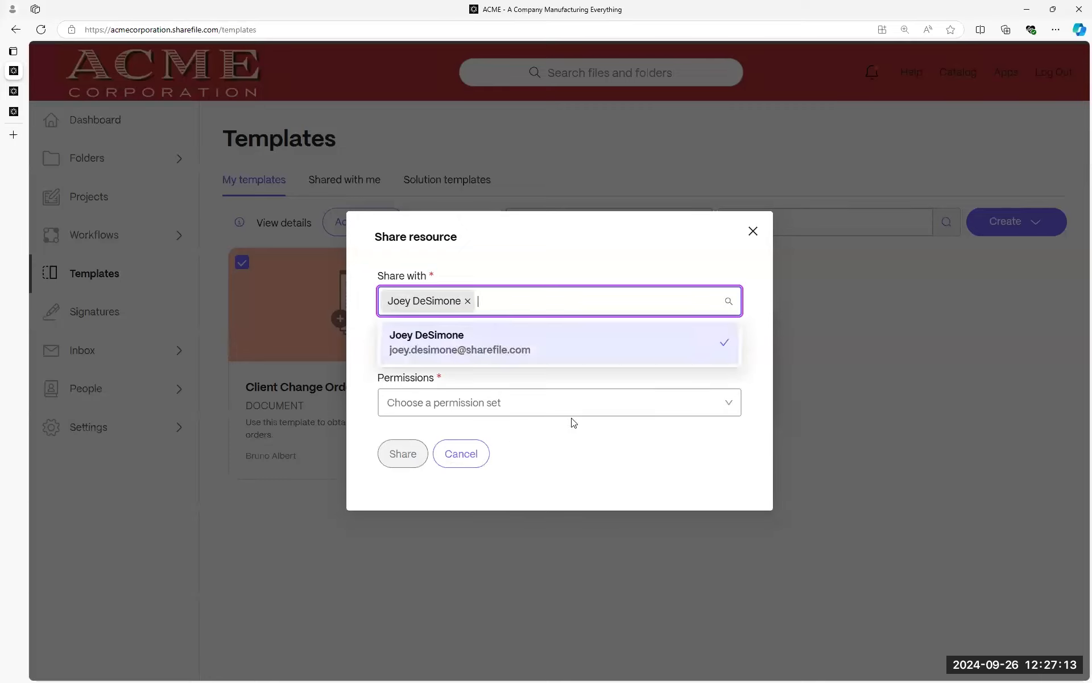
click(652, 408)
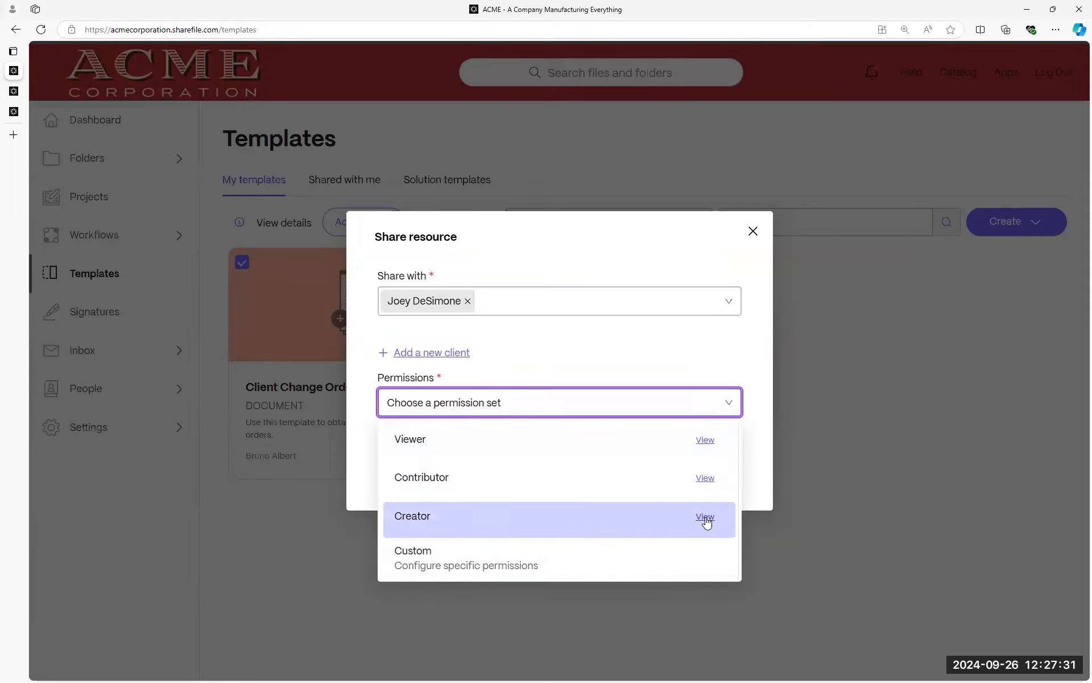
click(444, 562)
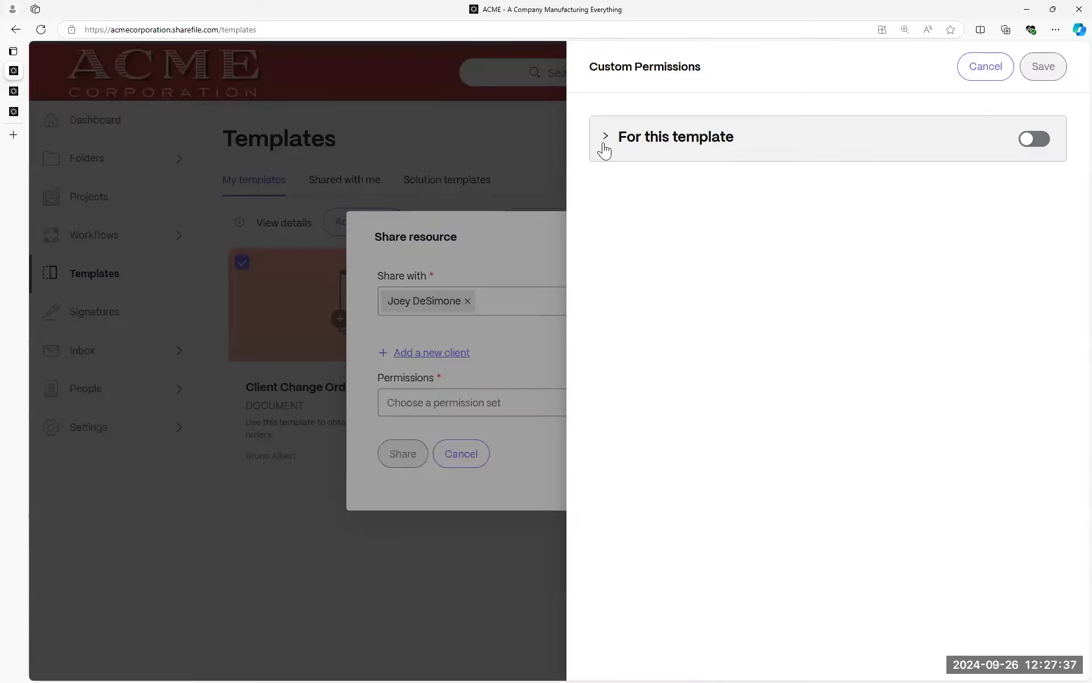
click(604, 144)
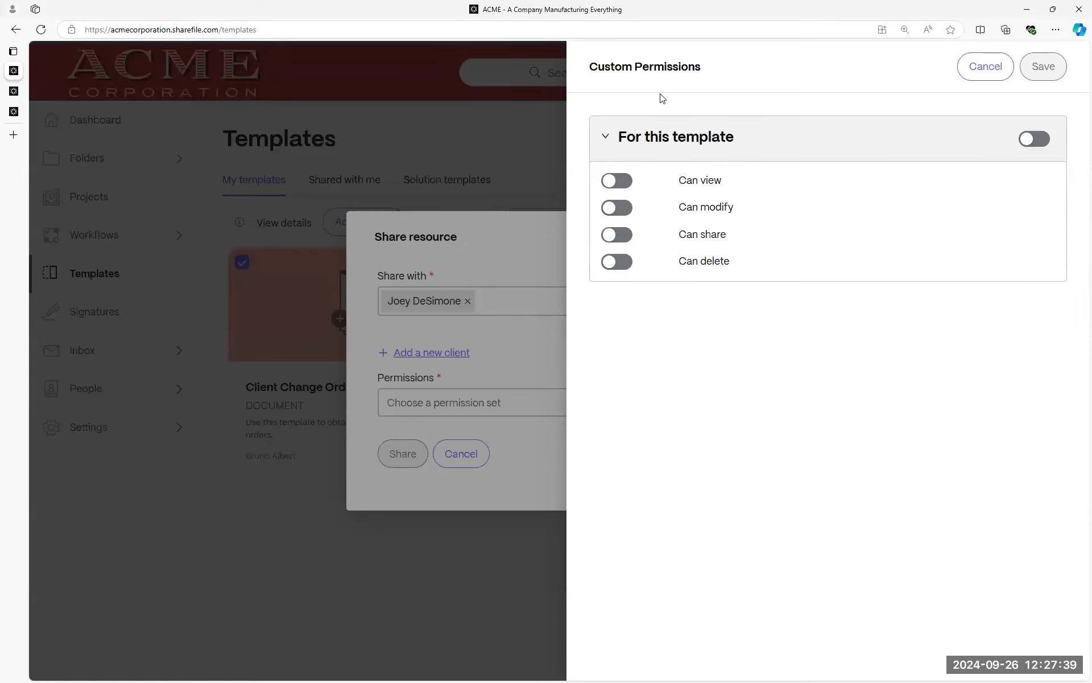
click(1035, 149)
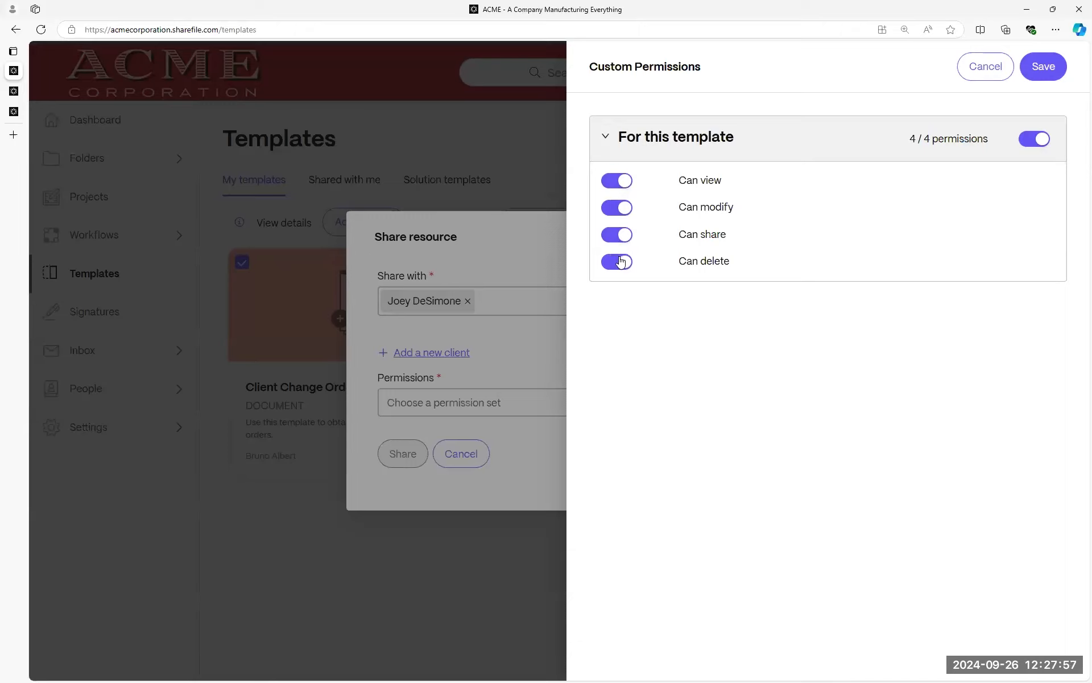
click(617, 208)
click(616, 234)
click(619, 262)
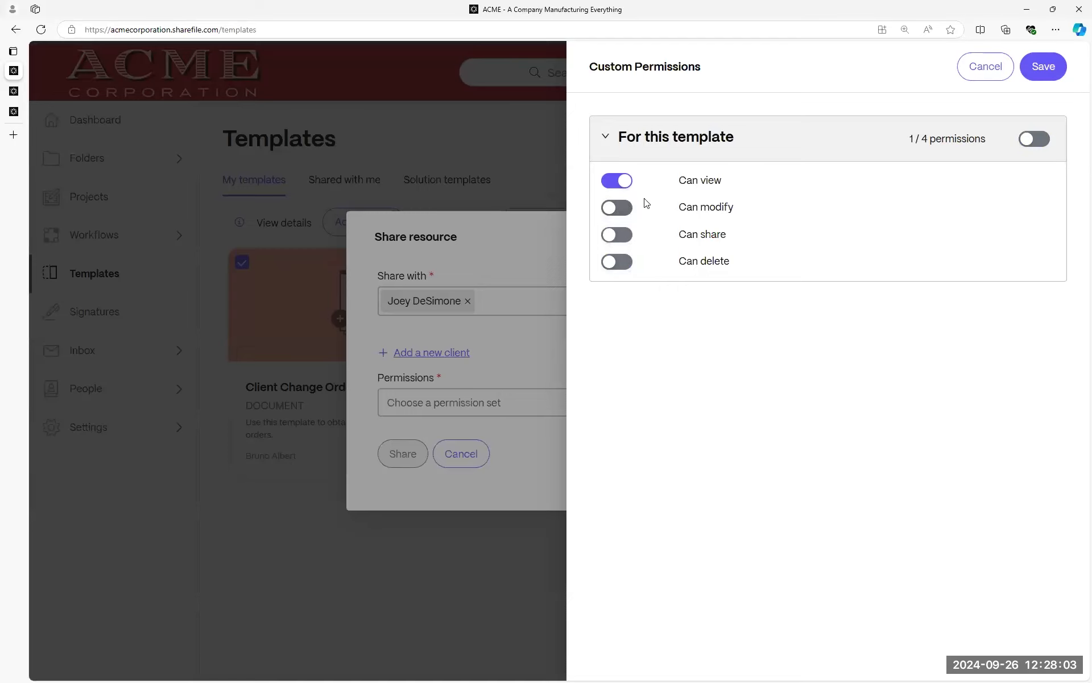
click(607, 143)
click(986, 67)
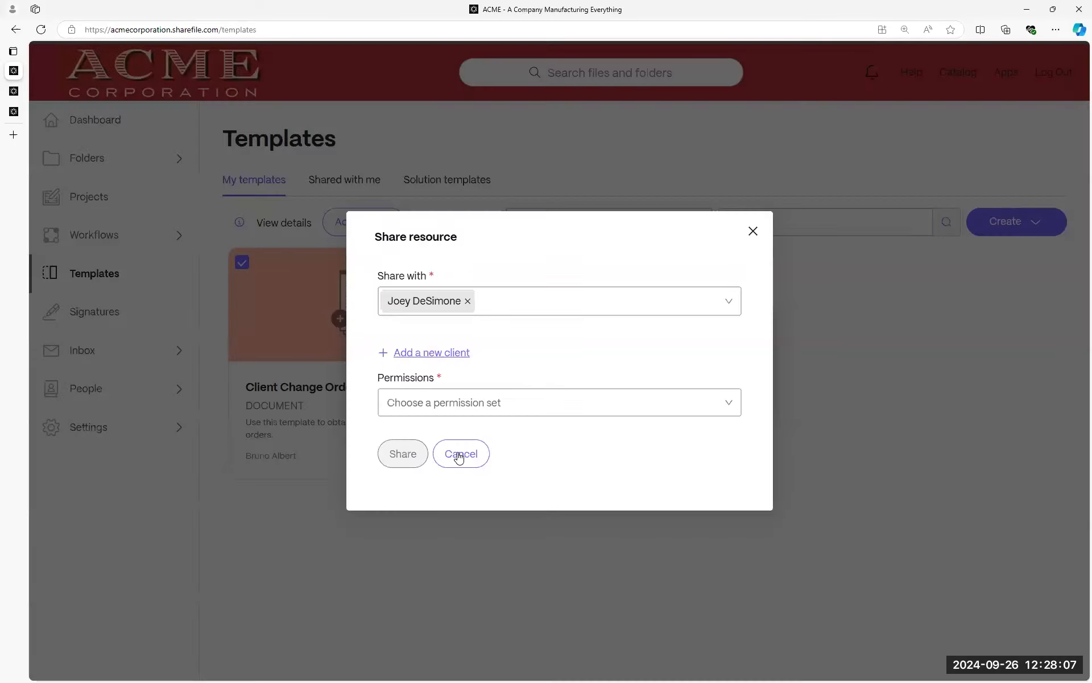
Share the Client Change Order template with the client as a Contributor, then deselect the template card.
click(509, 403)
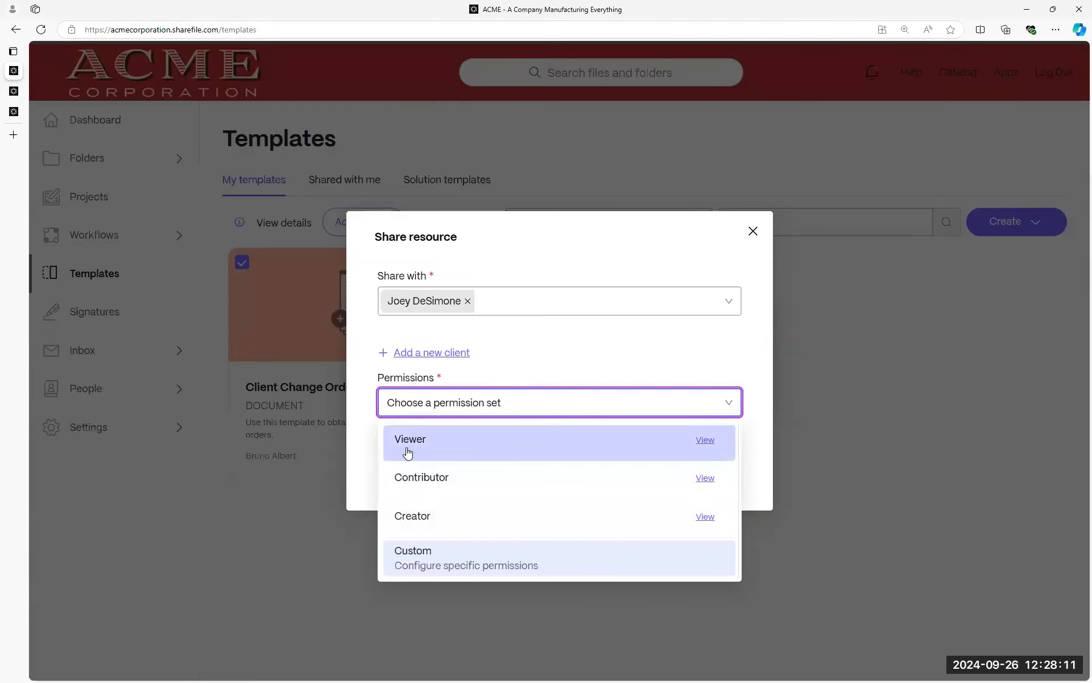
click(414, 487)
click(426, 441)
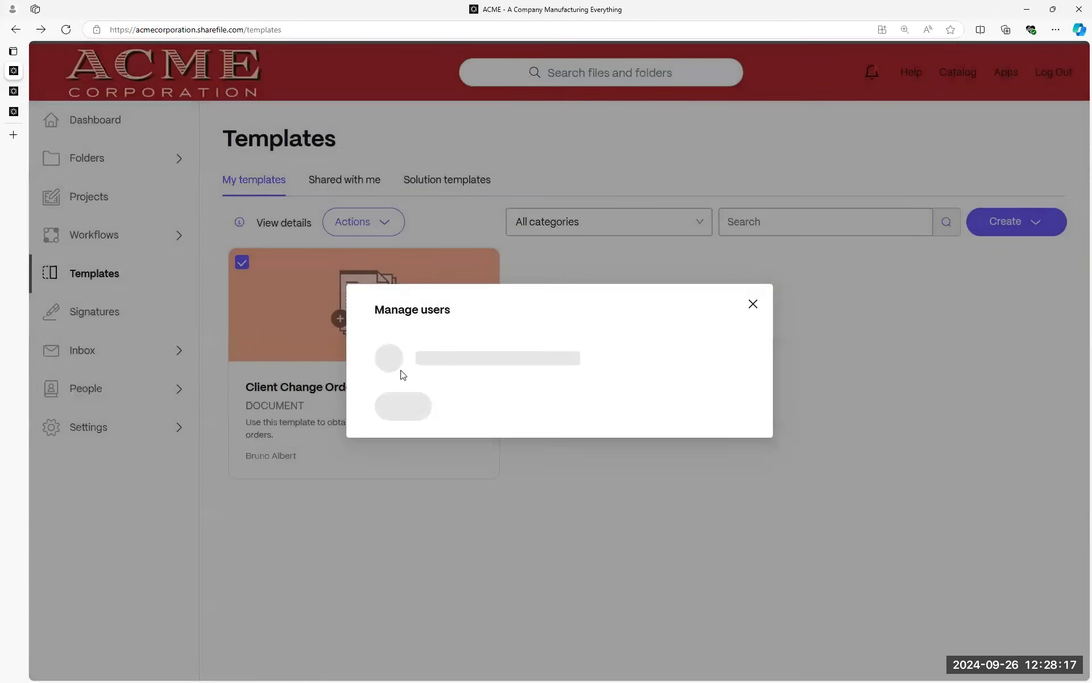
click(753, 307)
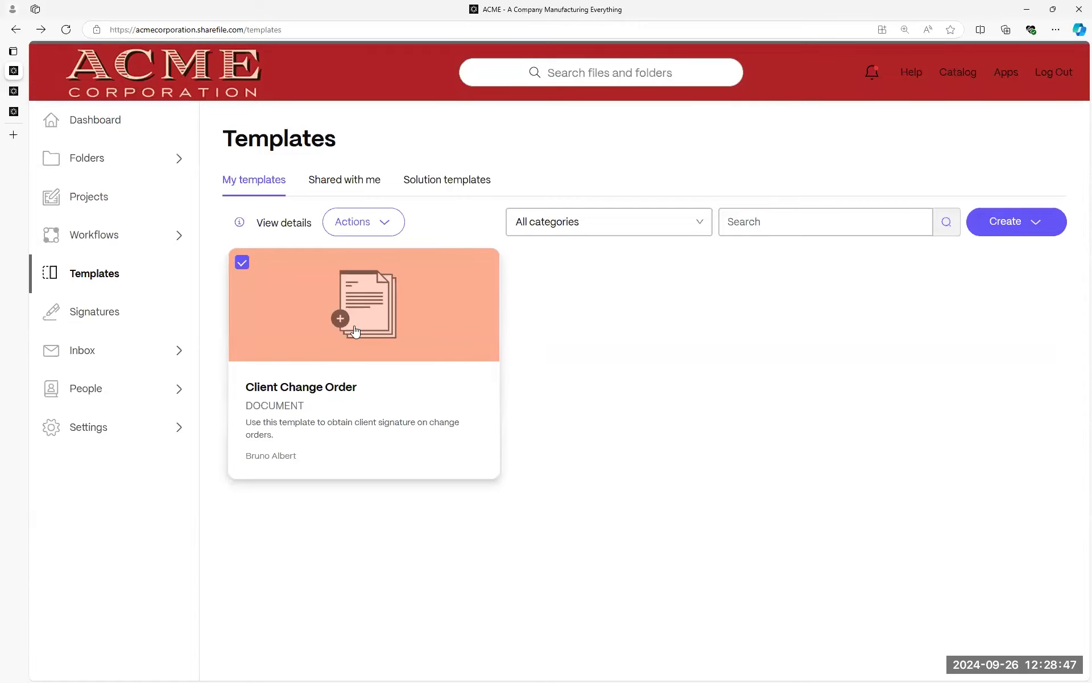
click(242, 263)
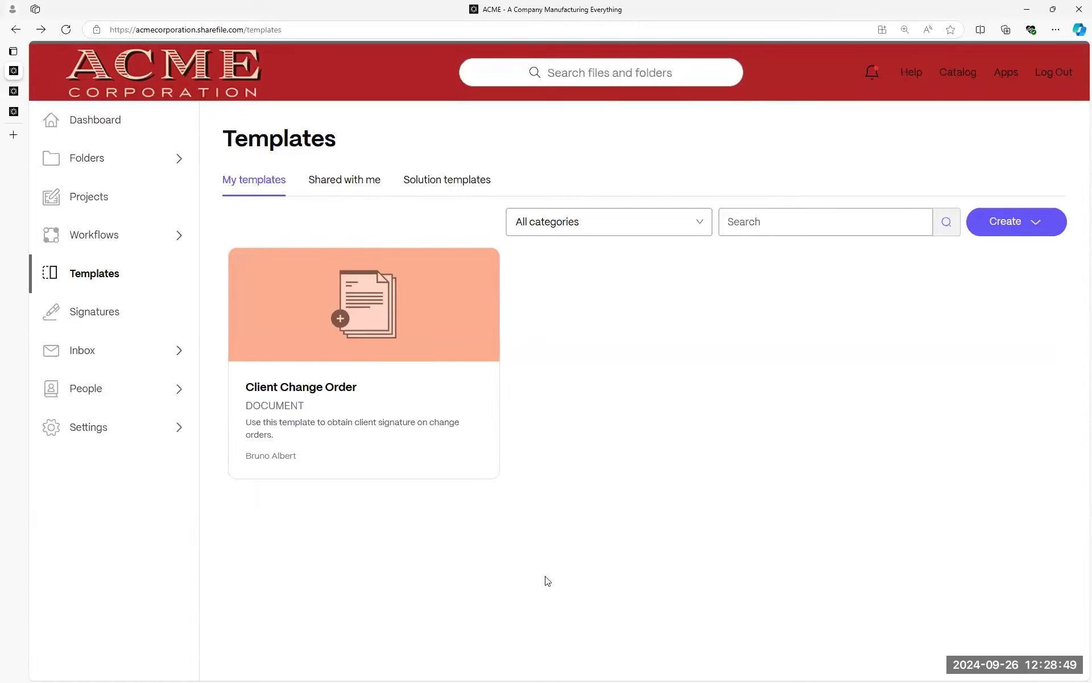
click(1023, 217)
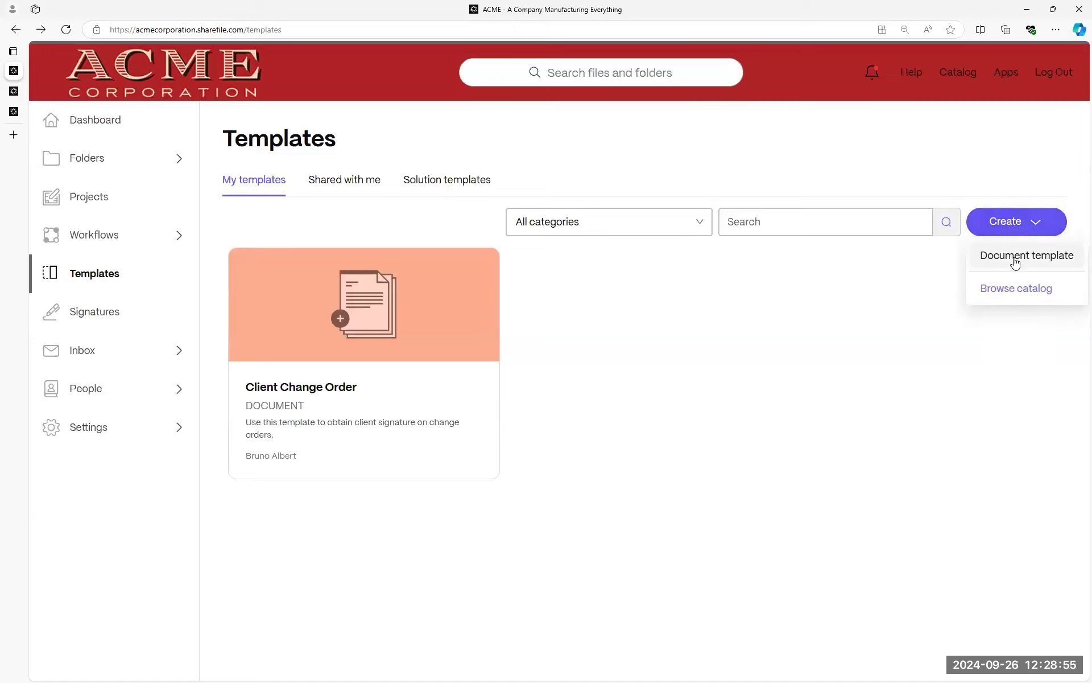
Start a new document template and drag a file from the computer onto the upload area.
click(1016, 263)
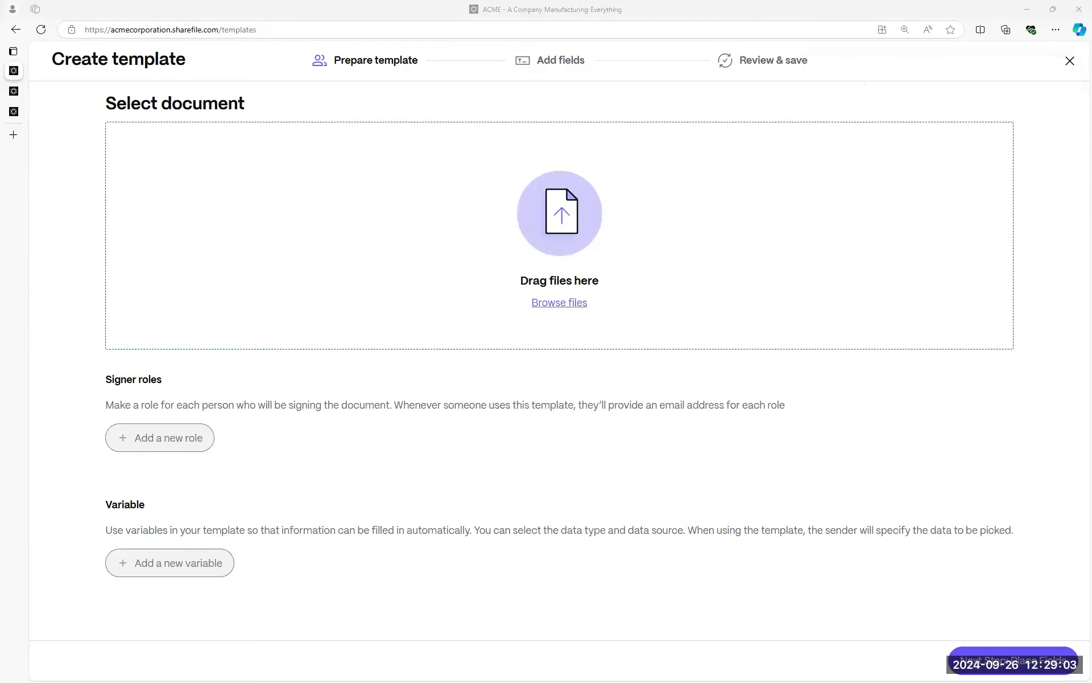
drag(484, 299, 555, 250)
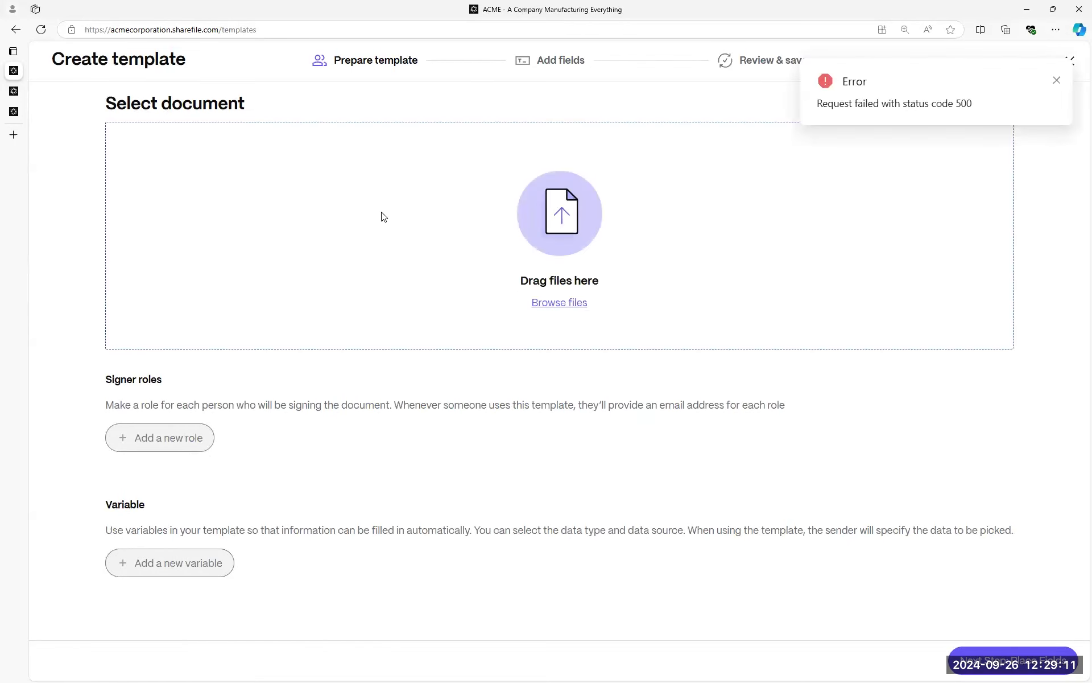
drag(354, 362, 265, 333)
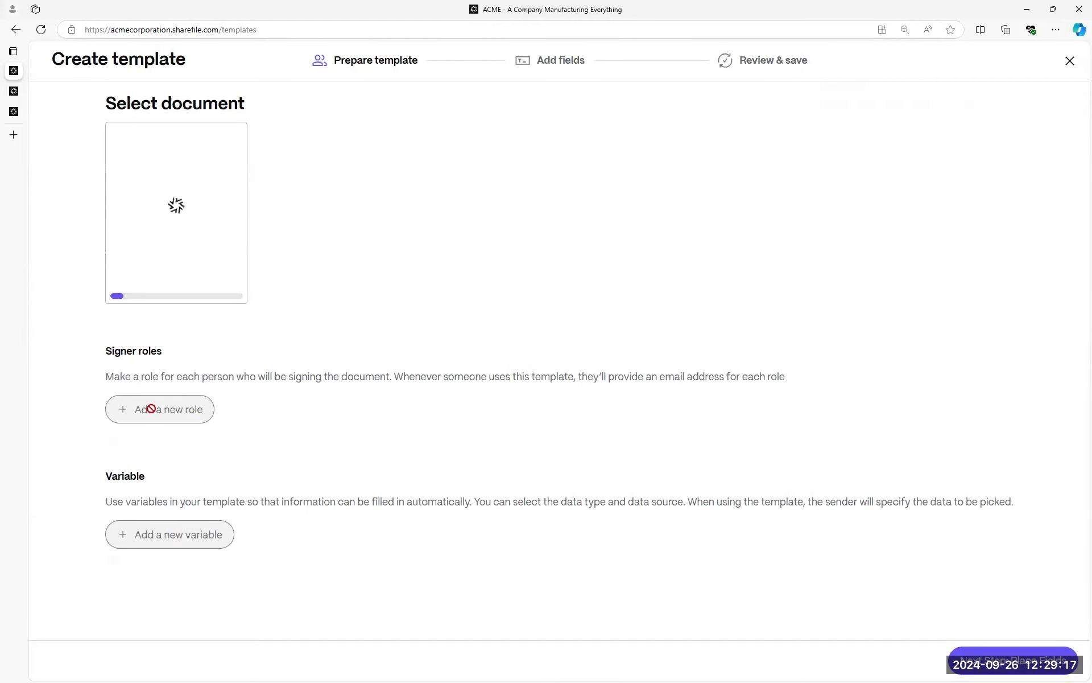
Browse ShareFile for the document, dismissing the upload error, and open Shared Folders > ACME Construction.
click(557, 302)
click(570, 329)
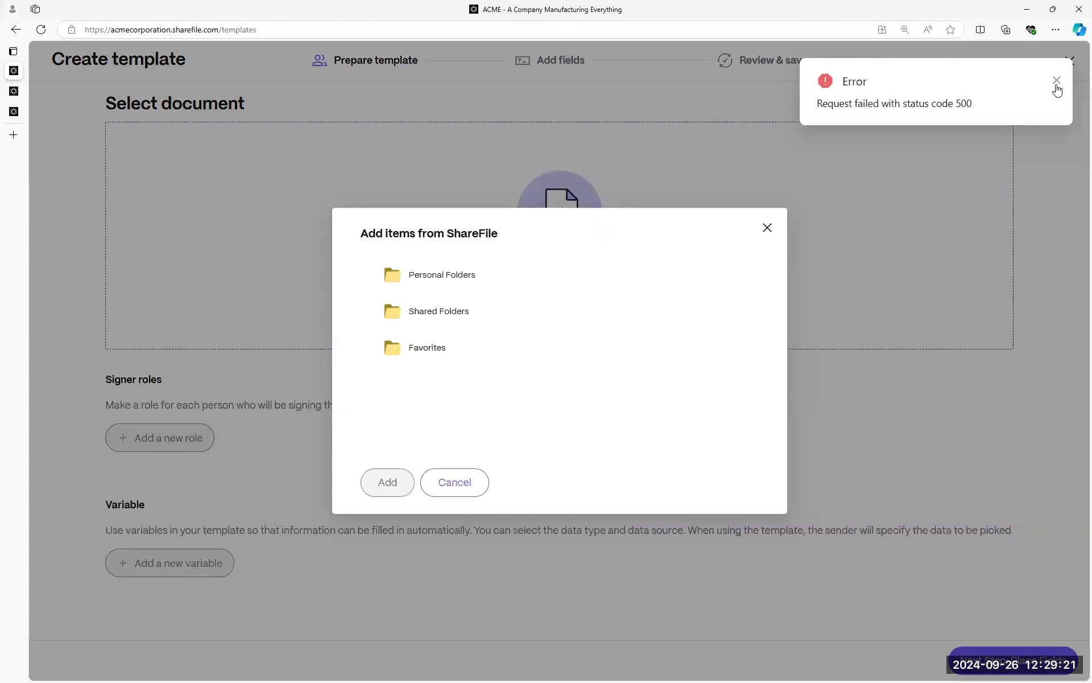
click(1057, 80)
click(438, 314)
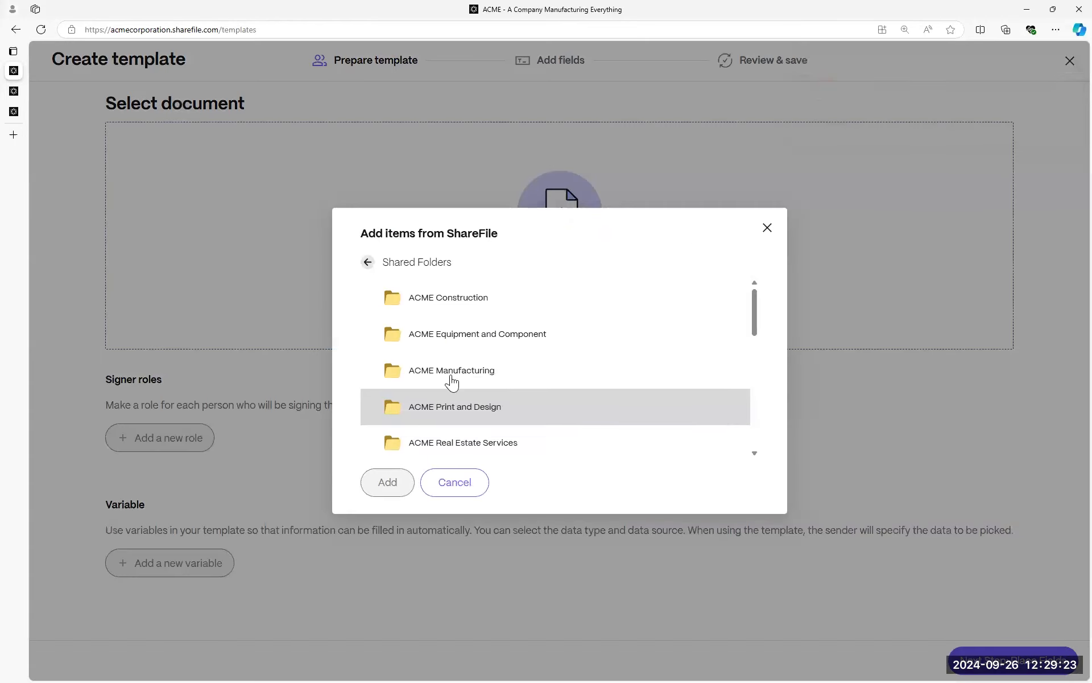
click(456, 297)
scroll(478, 409, down, 1)
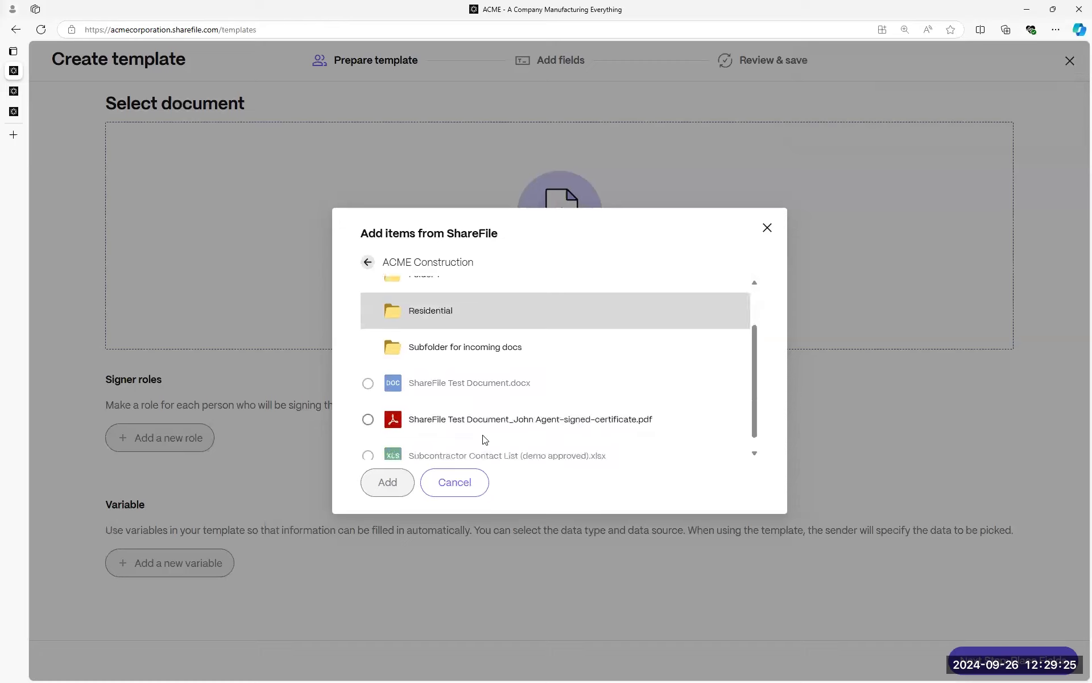
scroll(432, 341, up, 1)
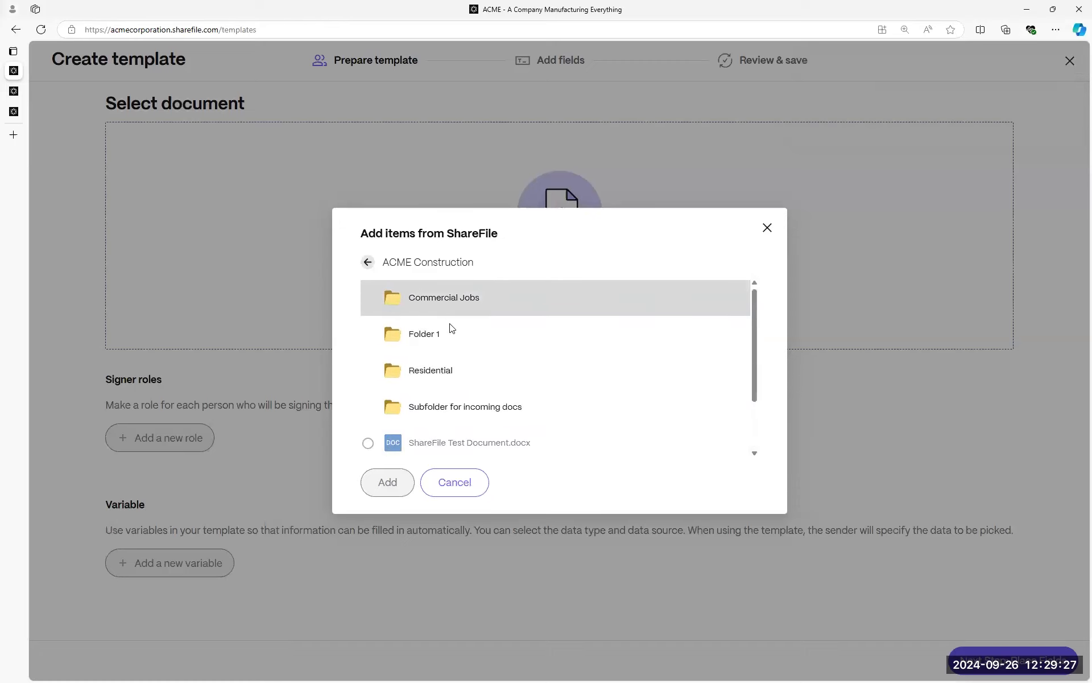
From the job's Change Orders > 2- Client Change Orders folder, add Client Change Order Template For All Companies.pdf.
click(427, 305)
scroll(437, 391, down, 3)
scroll(434, 307, up, 1)
scroll(442, 330, up, 1)
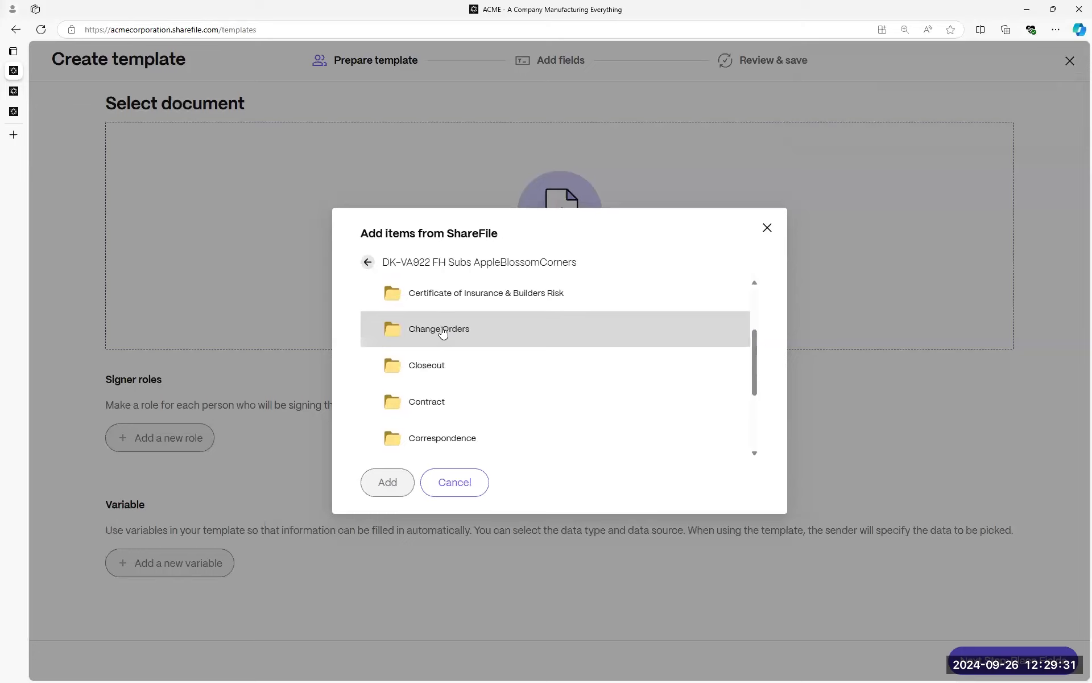
click(437, 327)
click(442, 337)
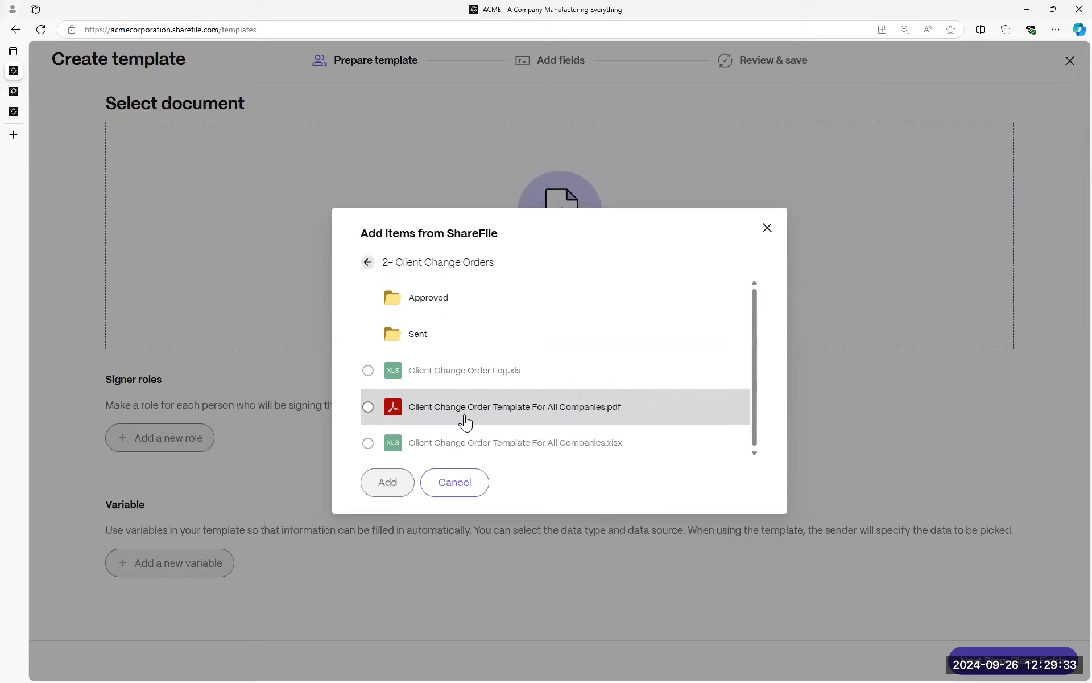
click(455, 413)
click(389, 488)
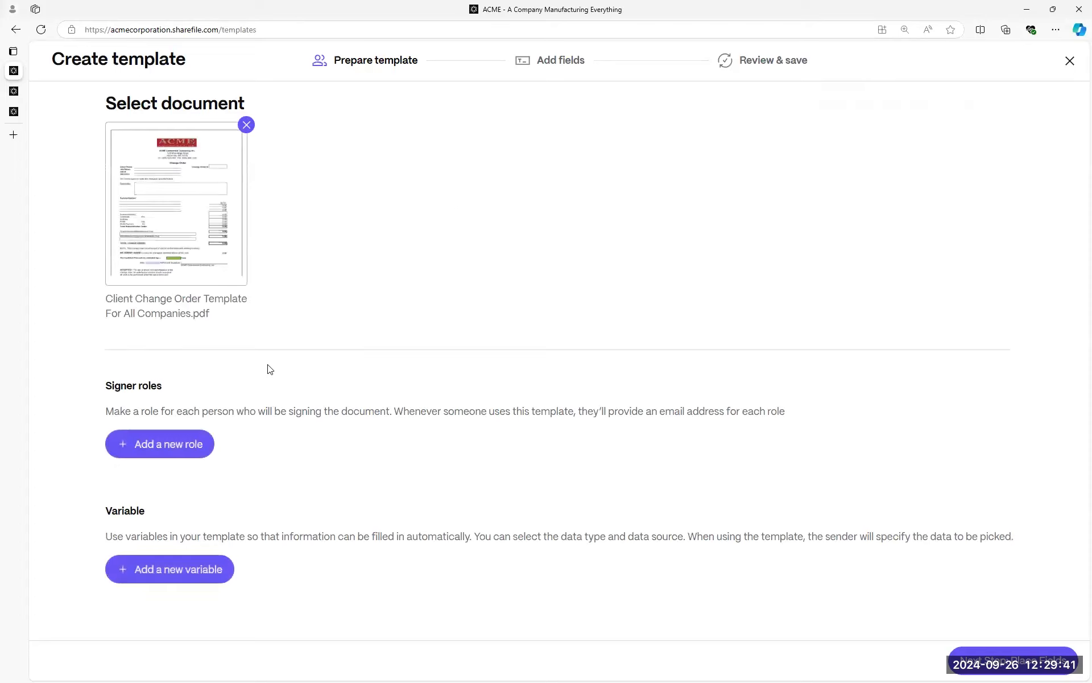
Add a first signer role named 'ACME rep'.
click(168, 449)
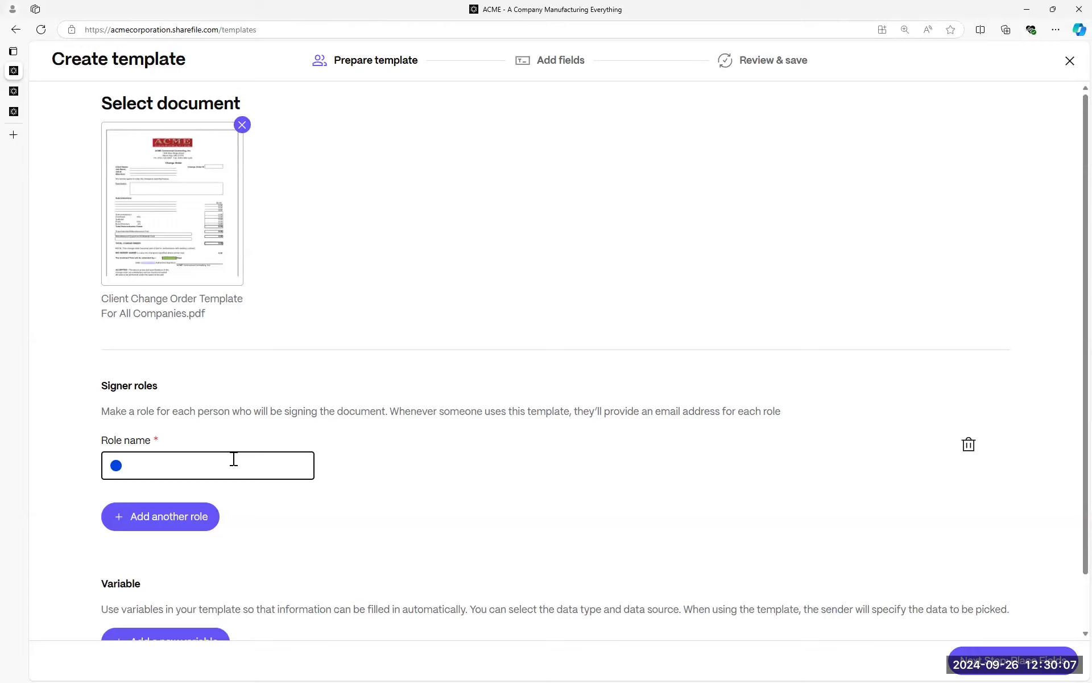
click(233, 459)
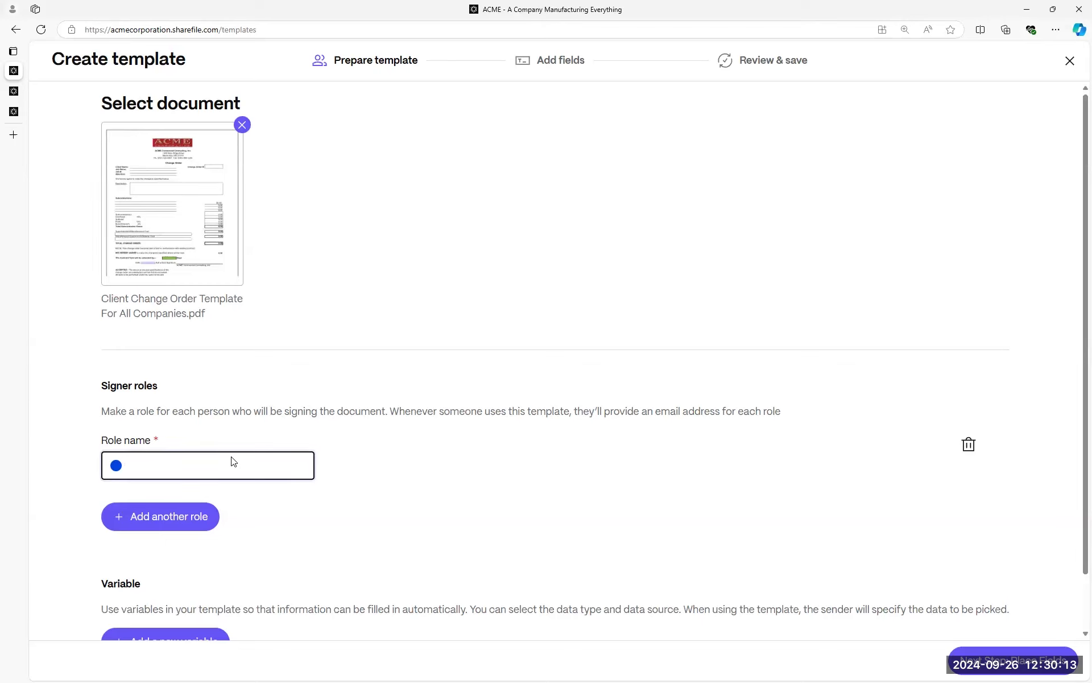
key(BackSpace)
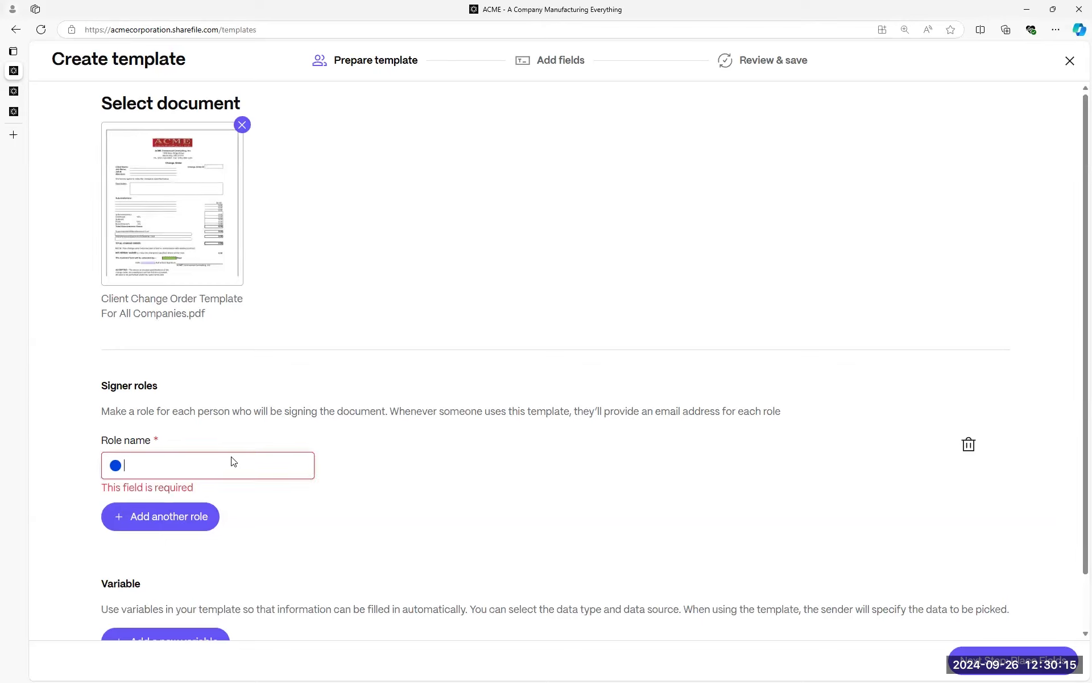
text(a)
key(BackSpace)
text(a)
key(BackSpace)
text(ACM)
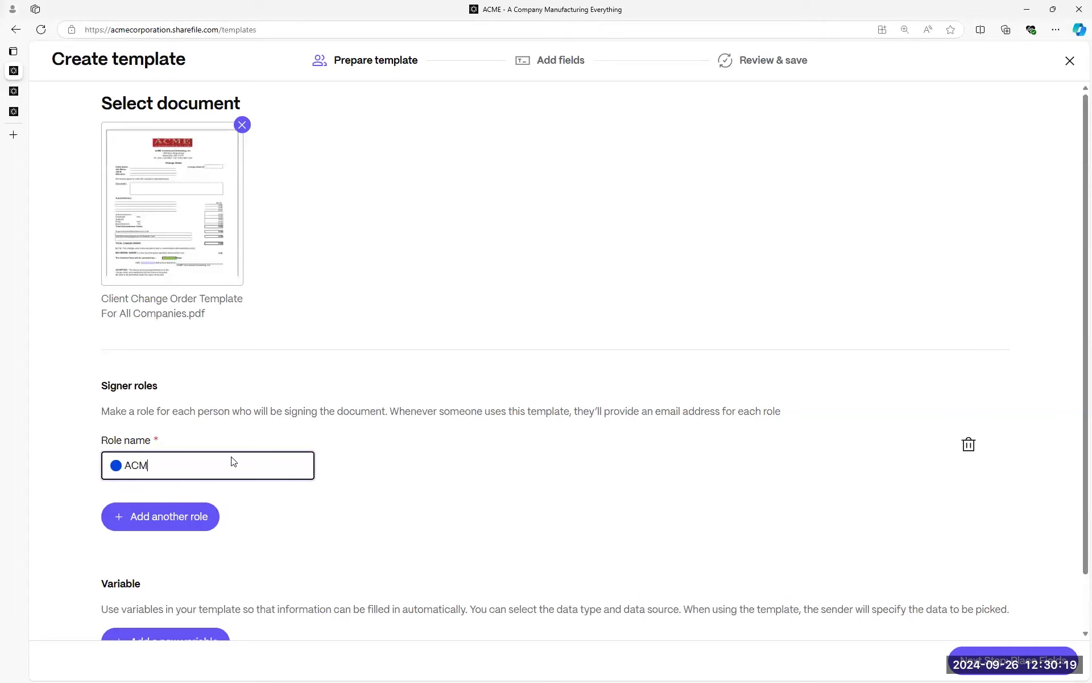
text(E rep)
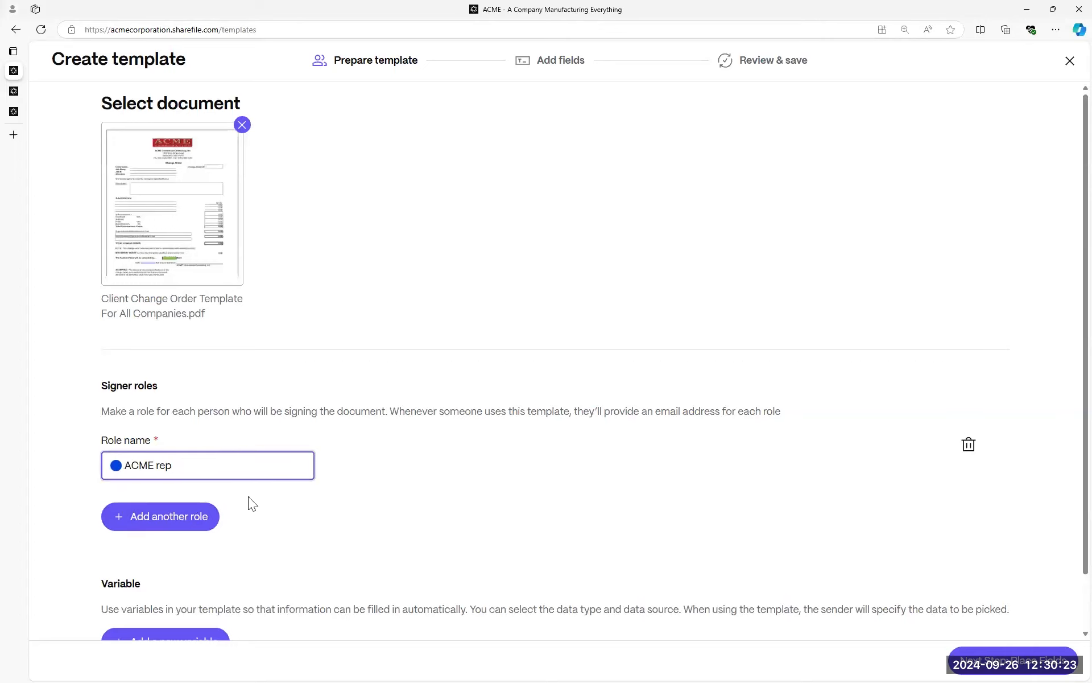
Add a second signer role named 'Customer'.
click(173, 517)
click(249, 570)
text(Customer)
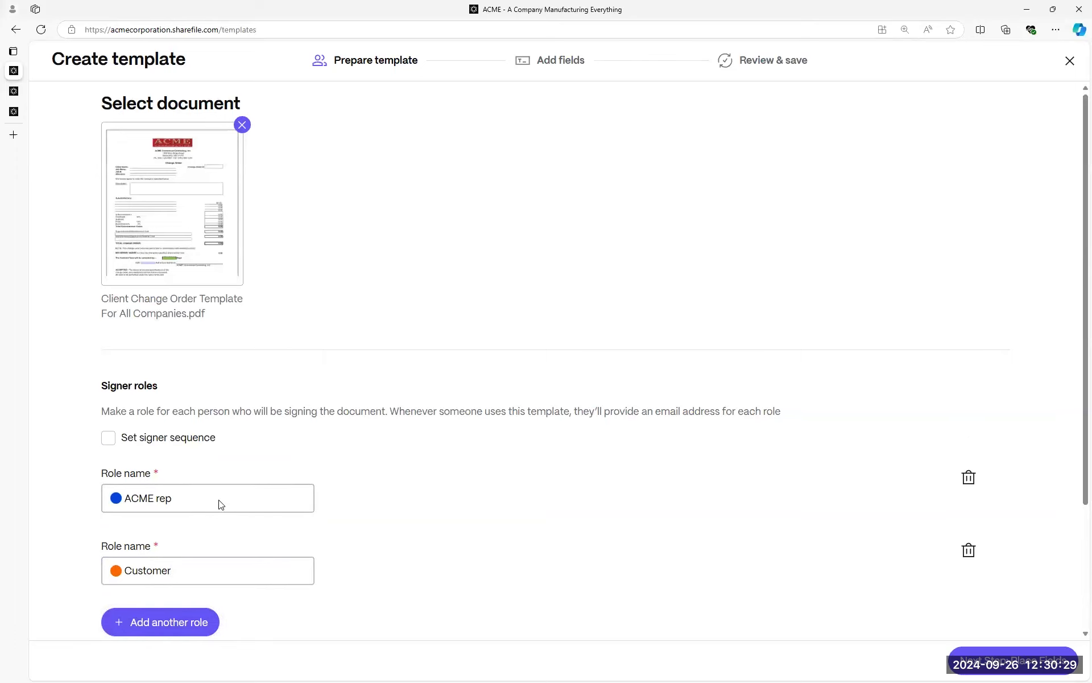
scroll(215, 500, down, 2)
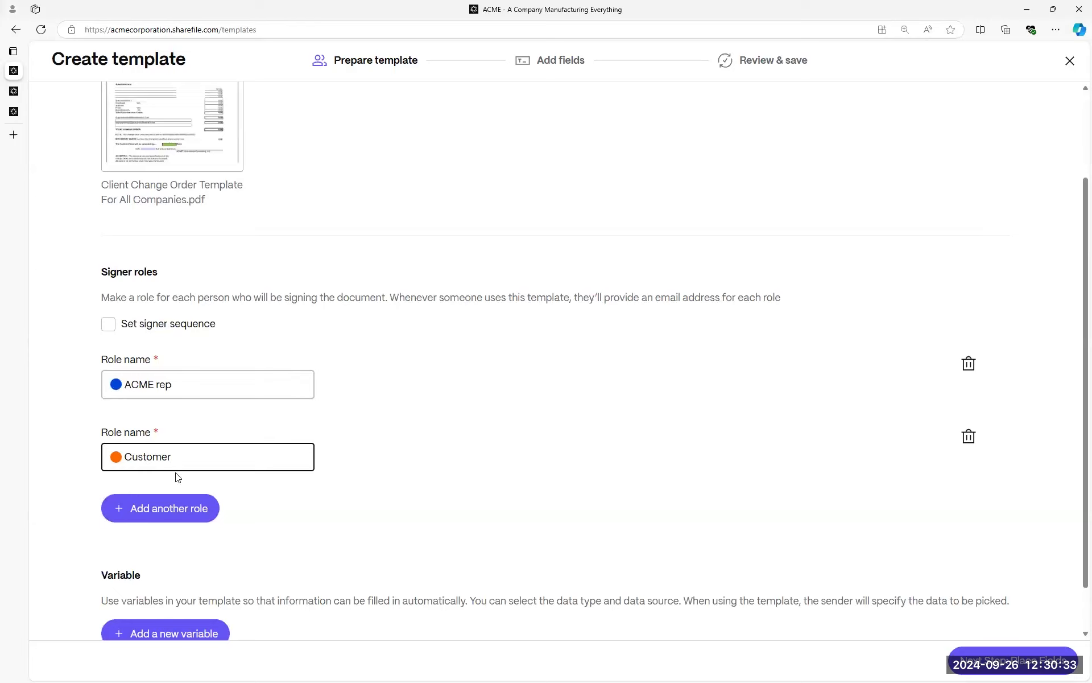
click(118, 384)
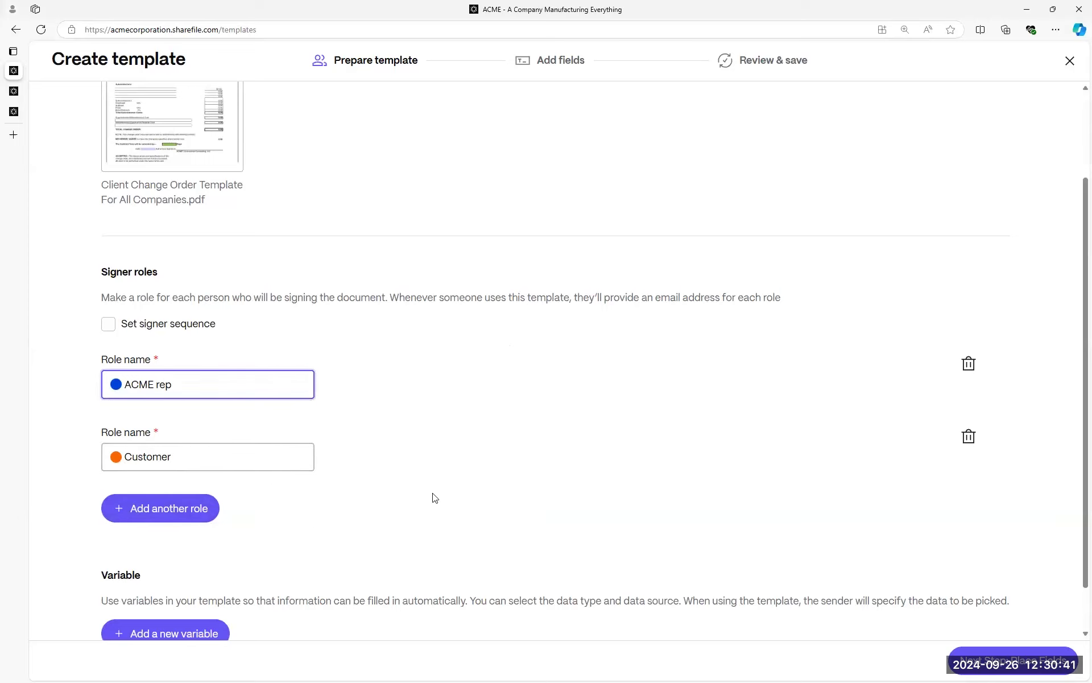
scroll(434, 497, down, 1)
click(108, 516)
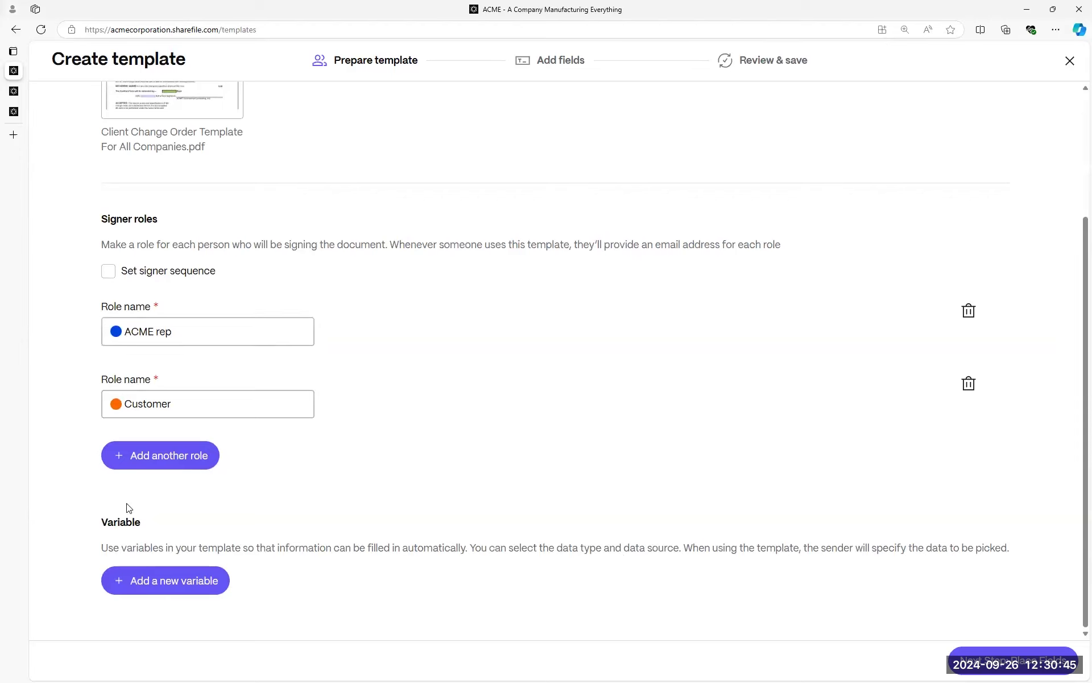
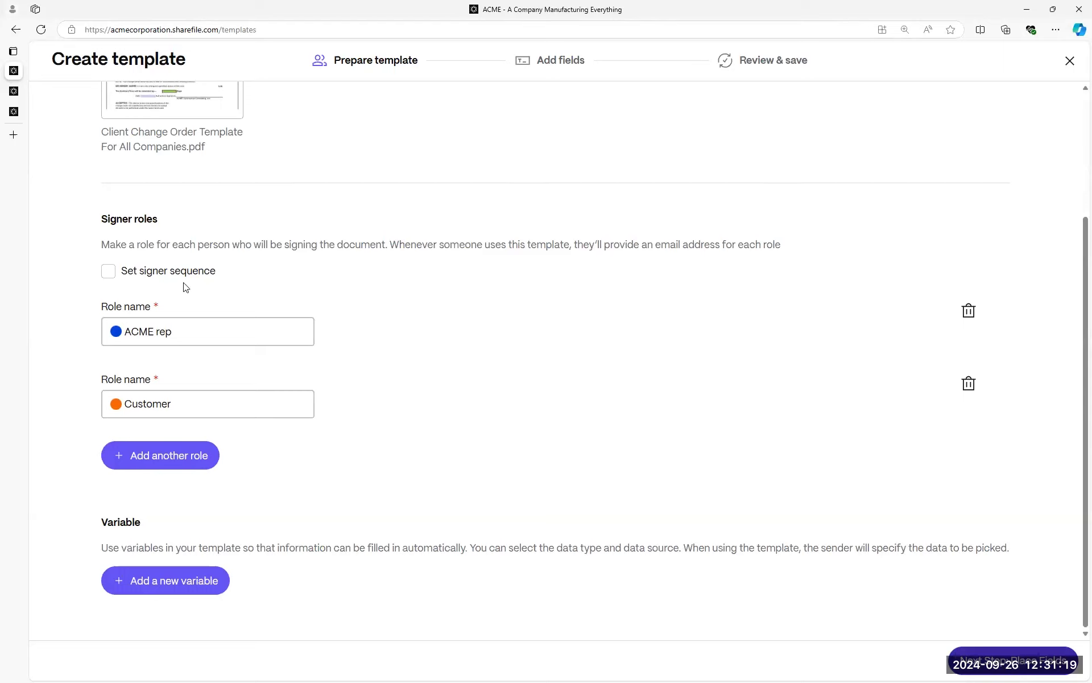
Try a Customer-first signing order, then turn signer sequence back off and proceed to field placement.
click(109, 273)
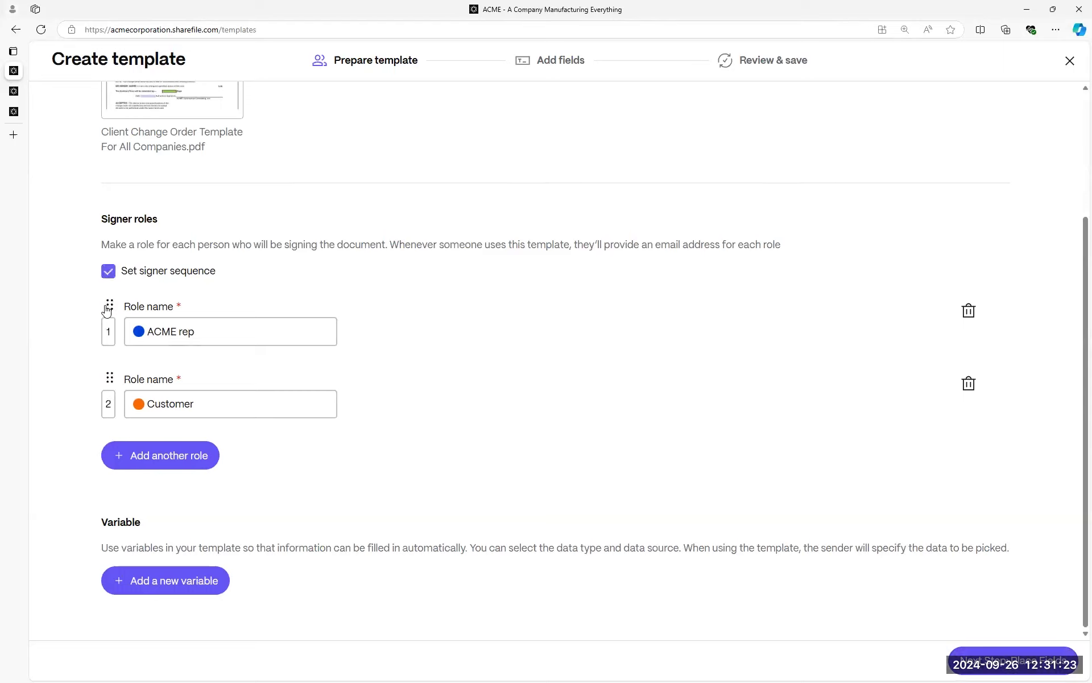
mouse_move(111, 307)
mouse_down()
mouse_move(92, 405)
mouse_move(114, 311)
mouse_up()
click(161, 404)
click(108, 271)
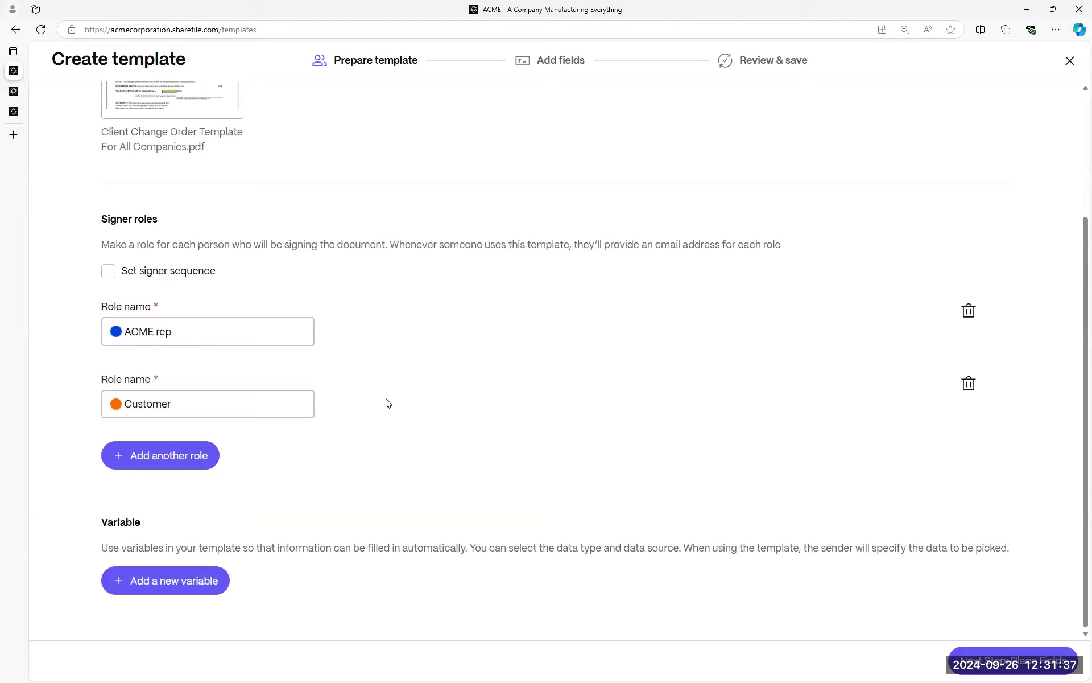
click(1031, 656)
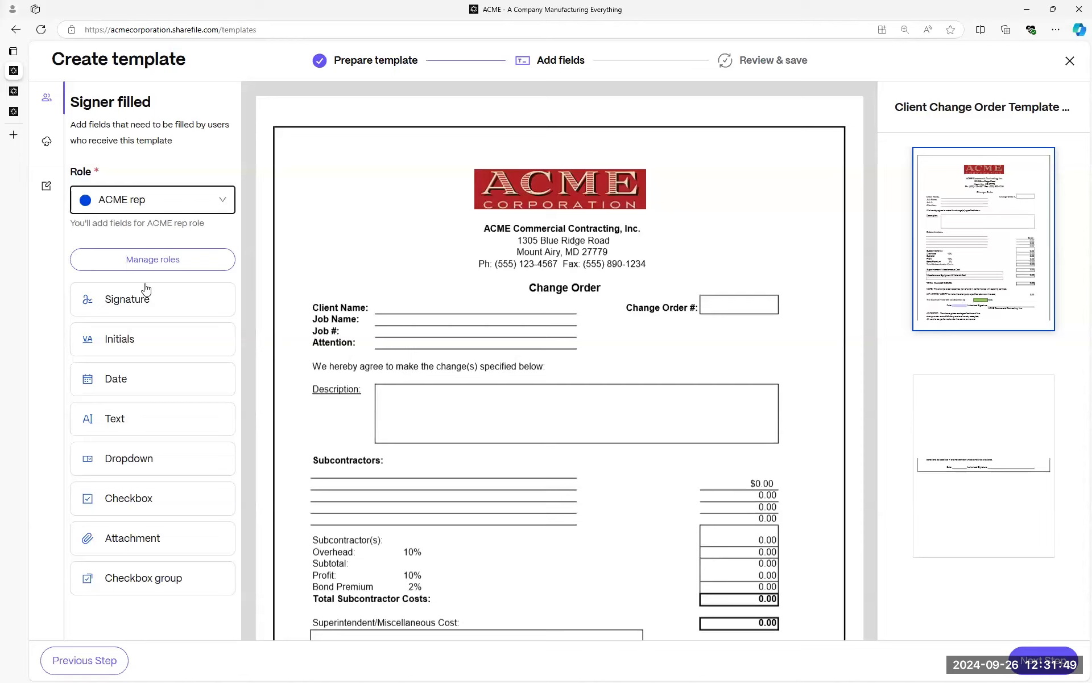
For the Customer role, place a Signature field and a narrowed Date field on the Authorized Signature line.
click(204, 202)
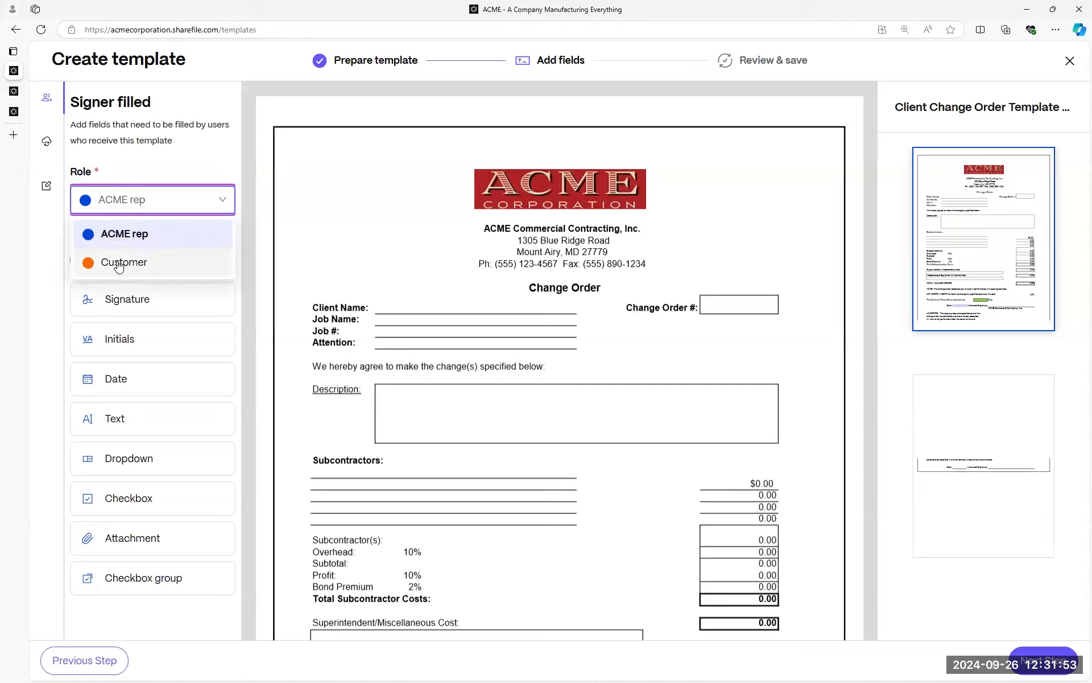
click(118, 270)
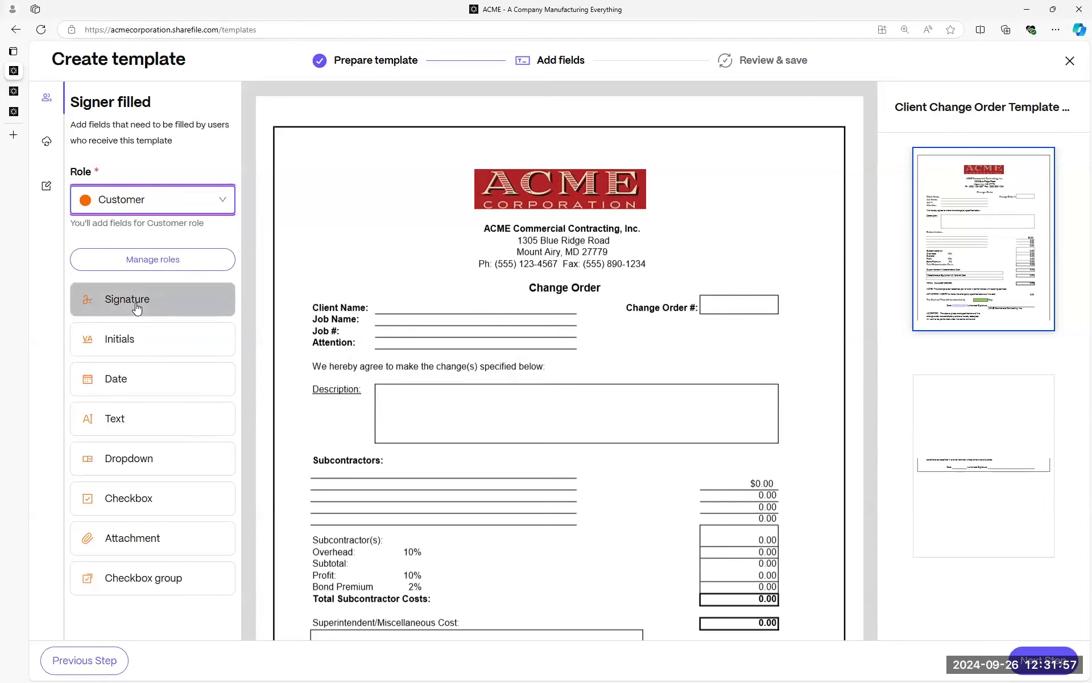
scroll(603, 414, down, 15)
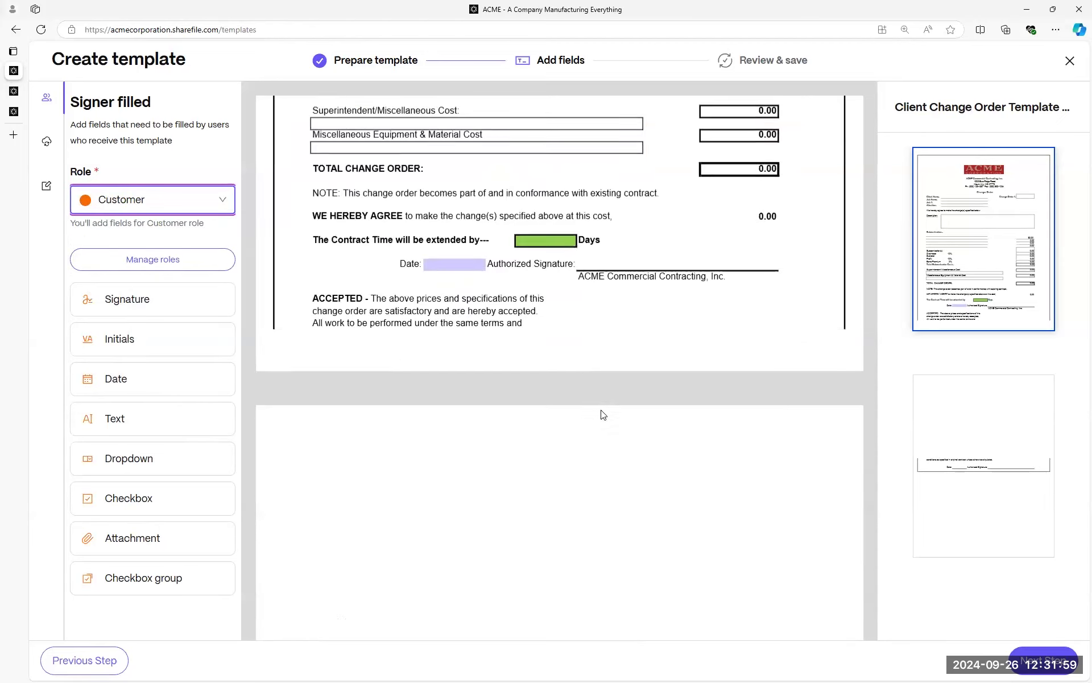
click(146, 305)
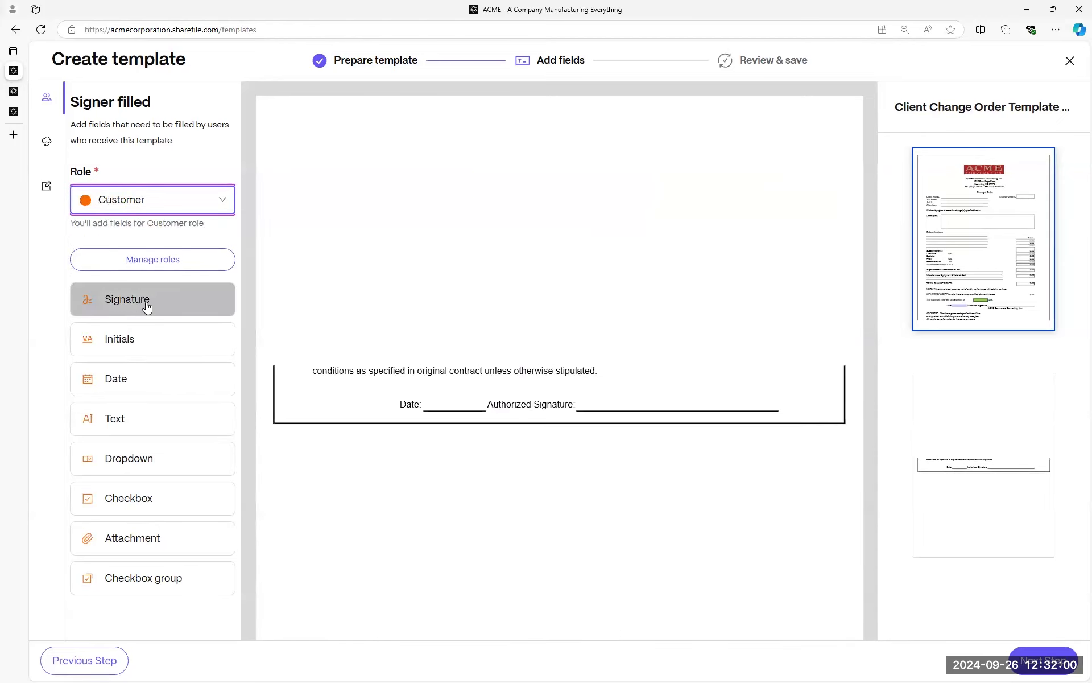
click(591, 375)
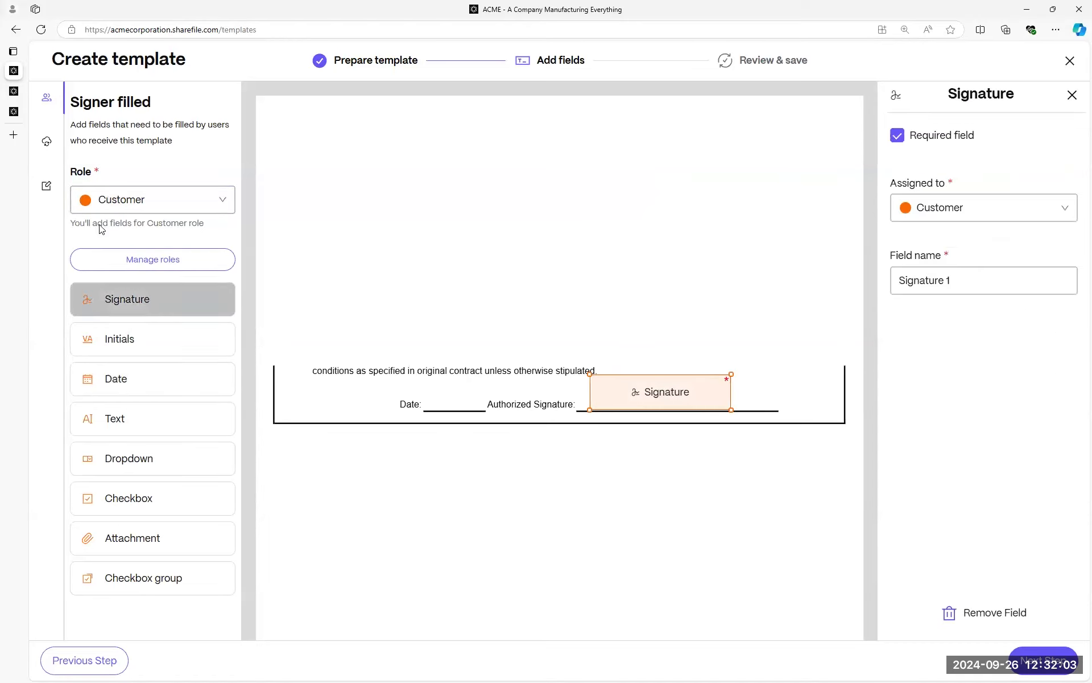
click(123, 381)
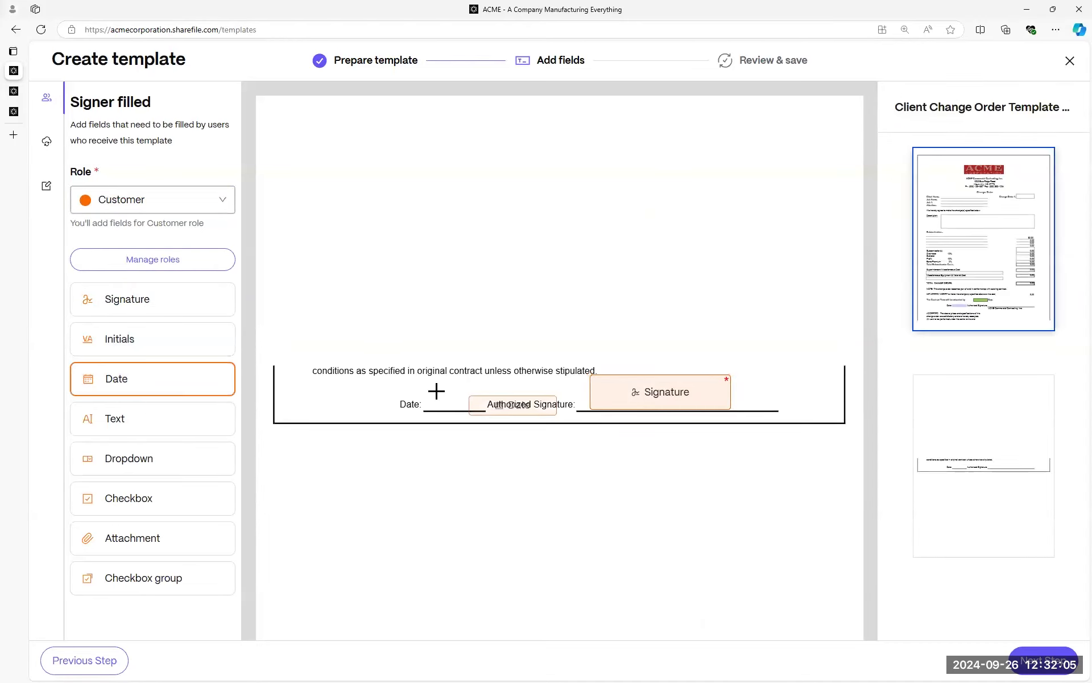
click(419, 388)
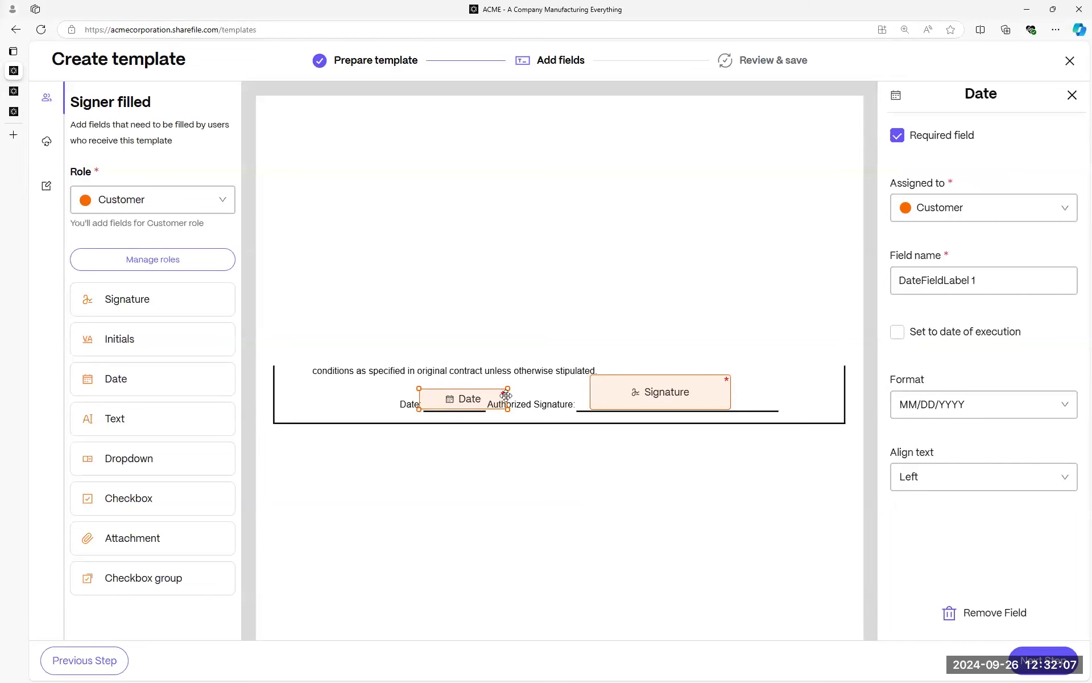
drag(508, 389, 481, 390)
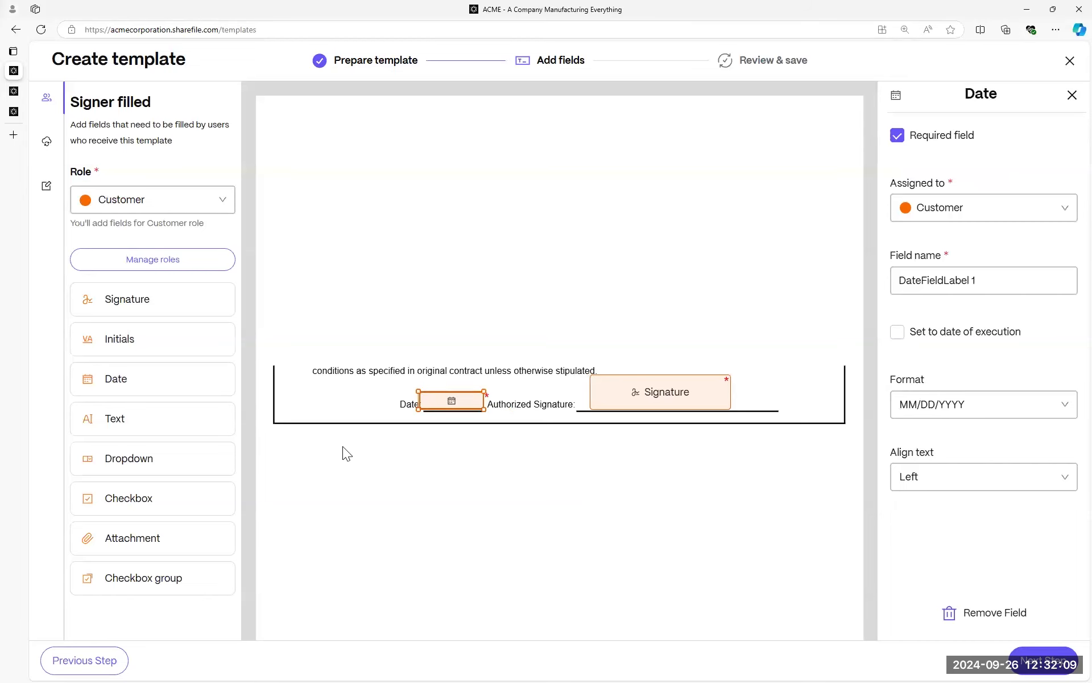
Switch the active signer role back to ACME rep.
scroll(495, 409, up, 10)
click(159, 200)
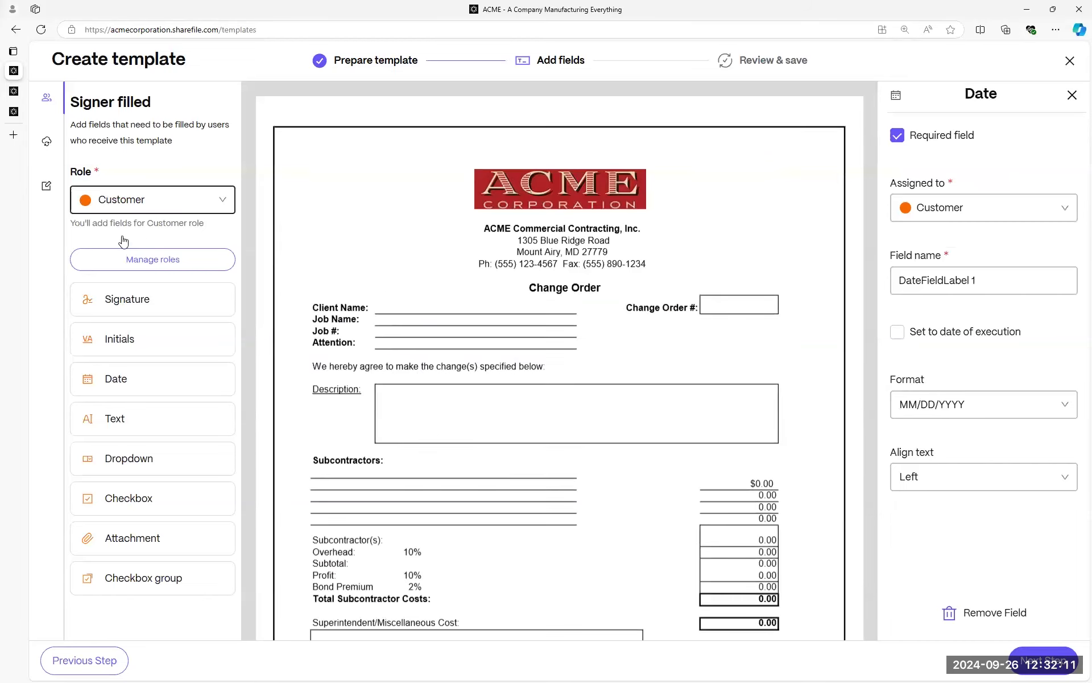
click(124, 234)
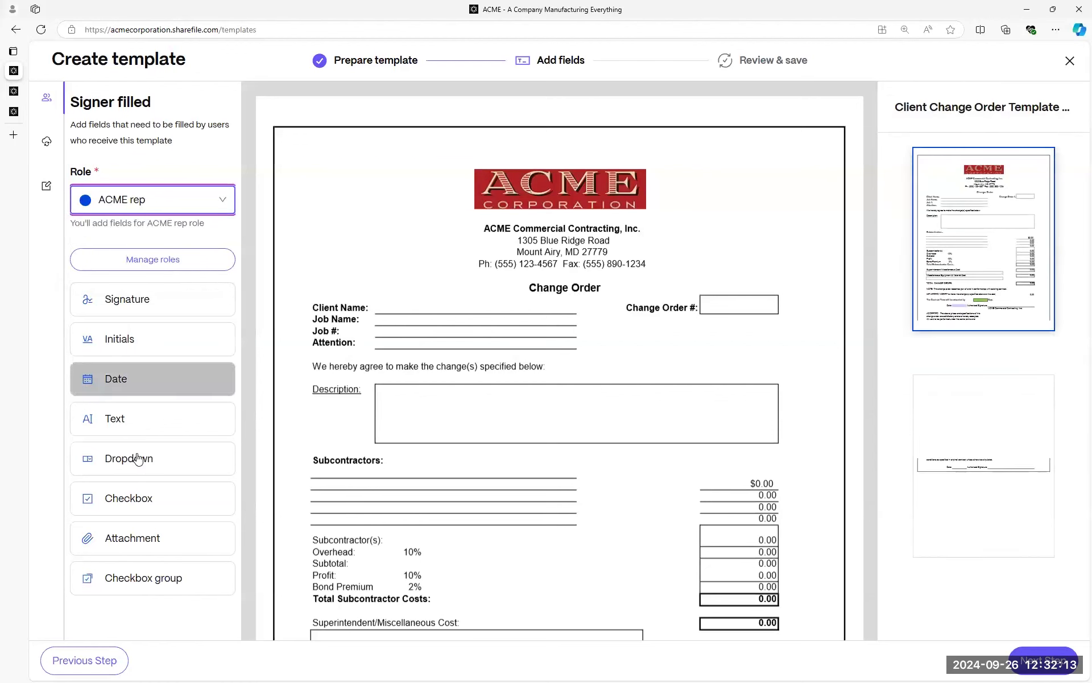
Place ACME rep text fields beside Client Name and Job Name, widening the Job Name field.
click(173, 419)
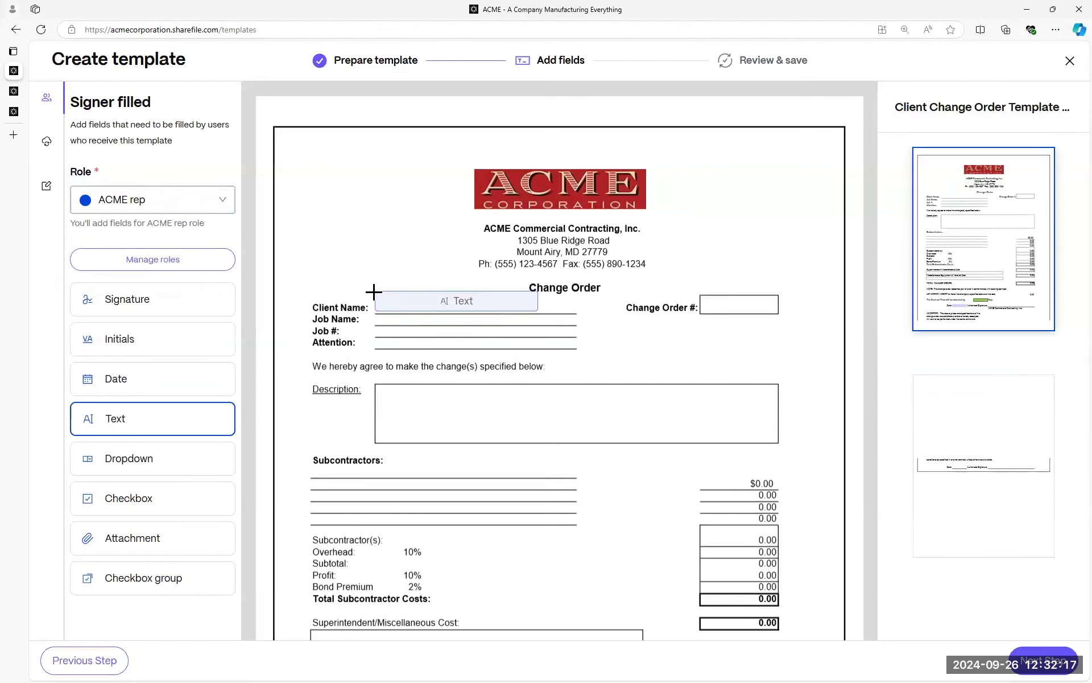
click(374, 293)
click(129, 422)
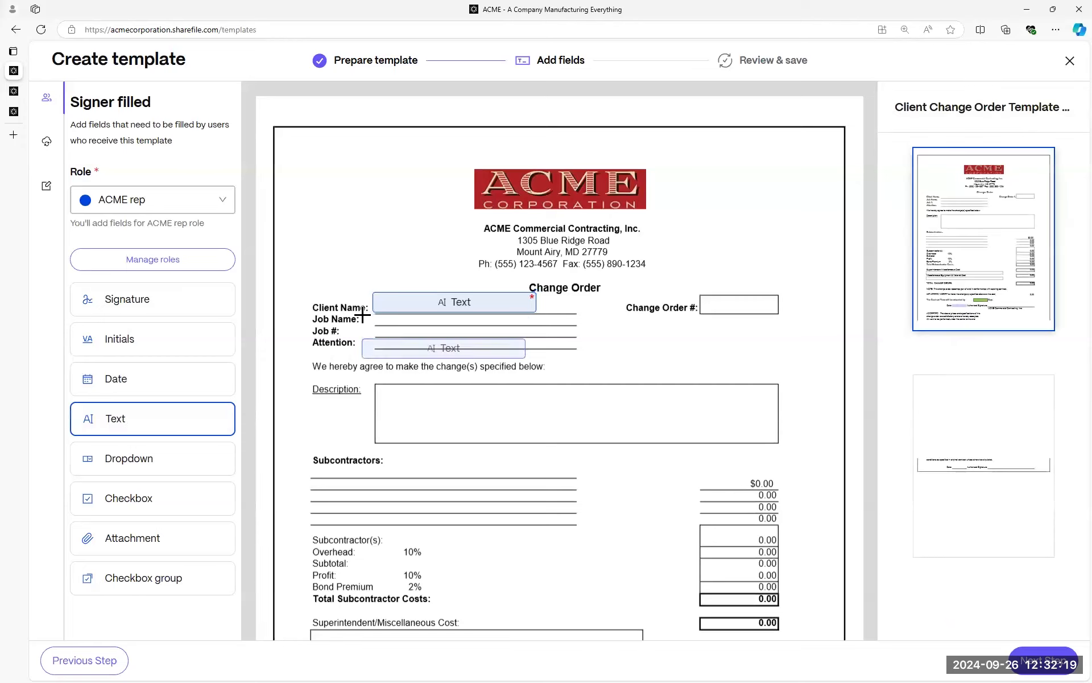
click(366, 311)
drag(368, 304, 417, 304)
Add a narrowed ACME rep date field beside the first page's Date: line.
click(108, 379)
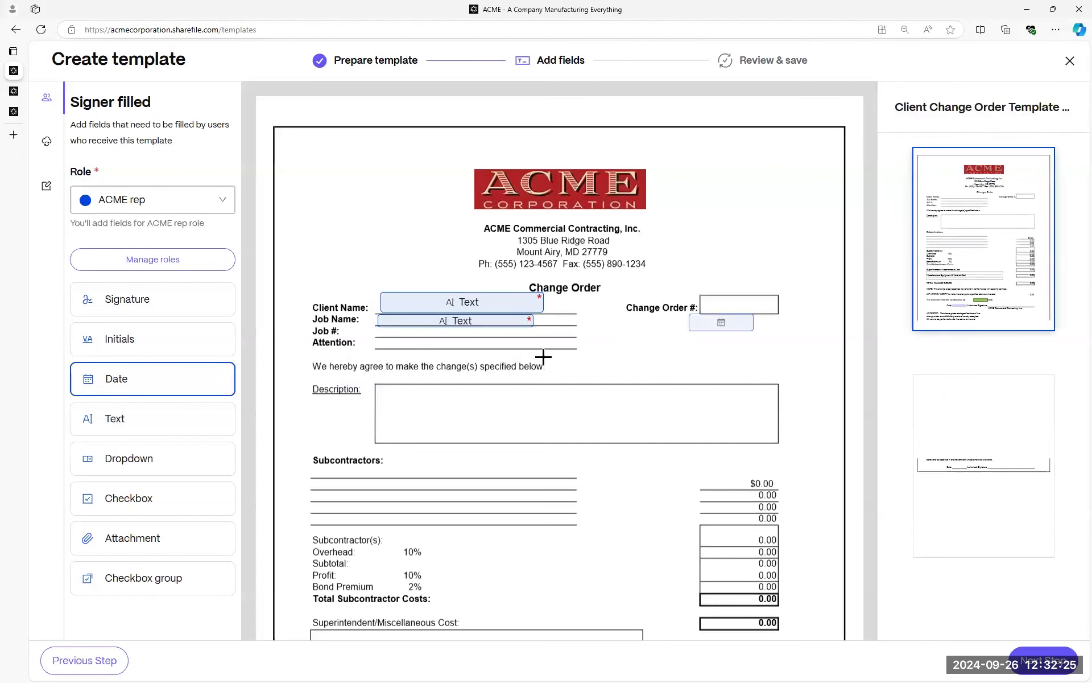
scroll(593, 395, down, 3)
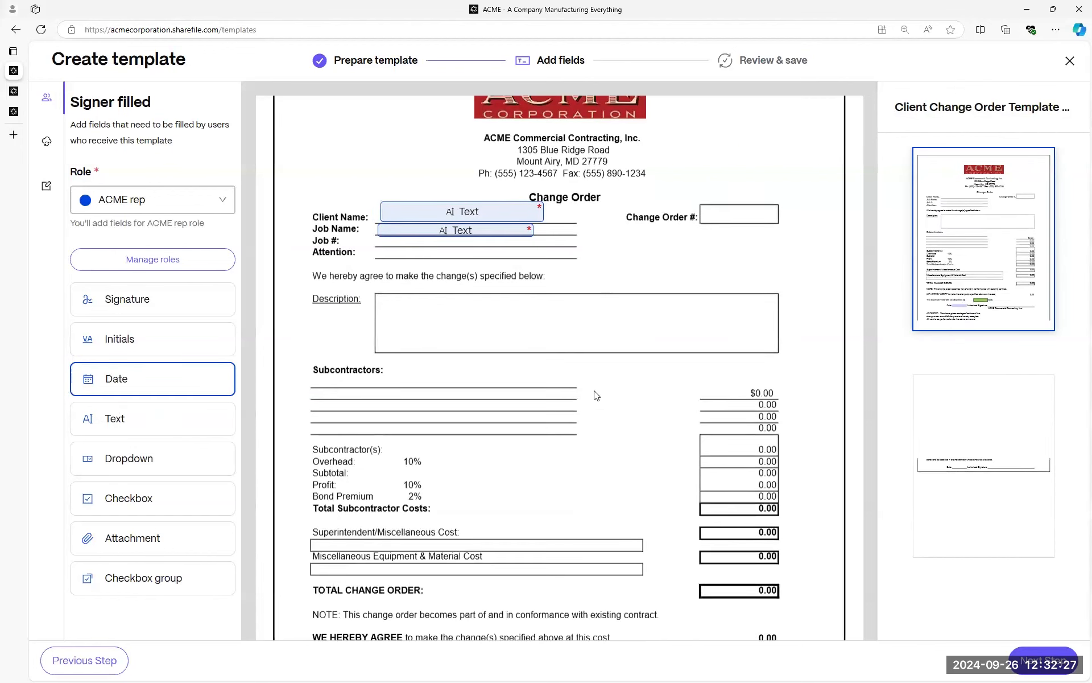
scroll(456, 353, down, 8)
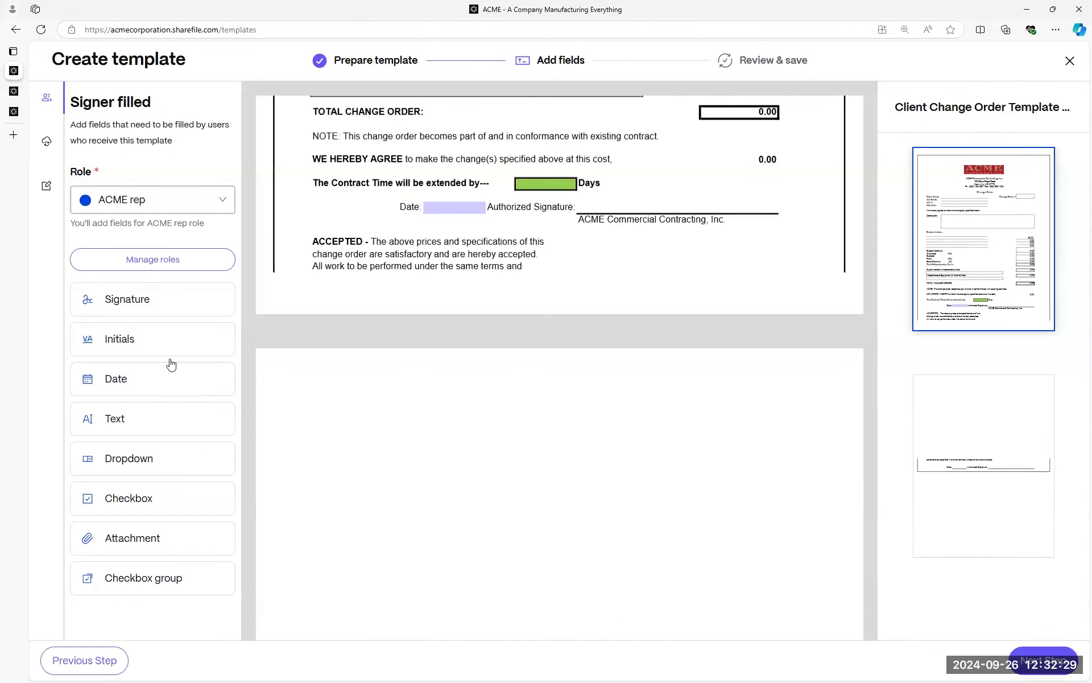
click(415, 196)
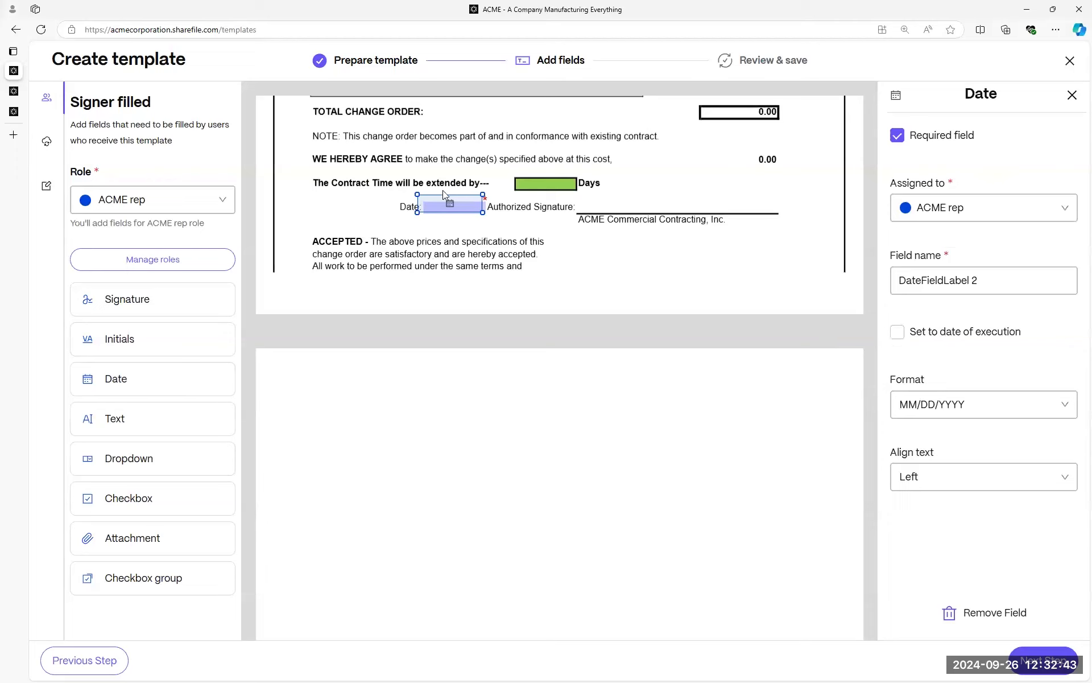
drag(428, 194, 439, 197)
Name the template 'Test template for webinar!' and add a description about today's webinar sample.
click(1040, 658)
click(392, 198)
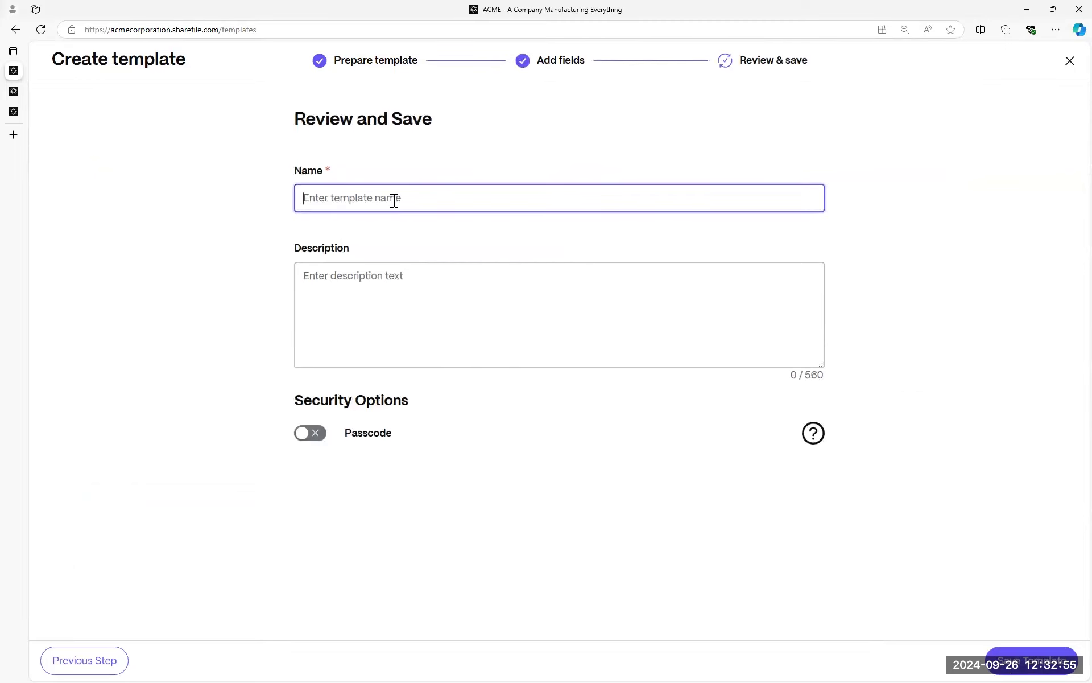
text(Test te)
text(mplate for webinar!)
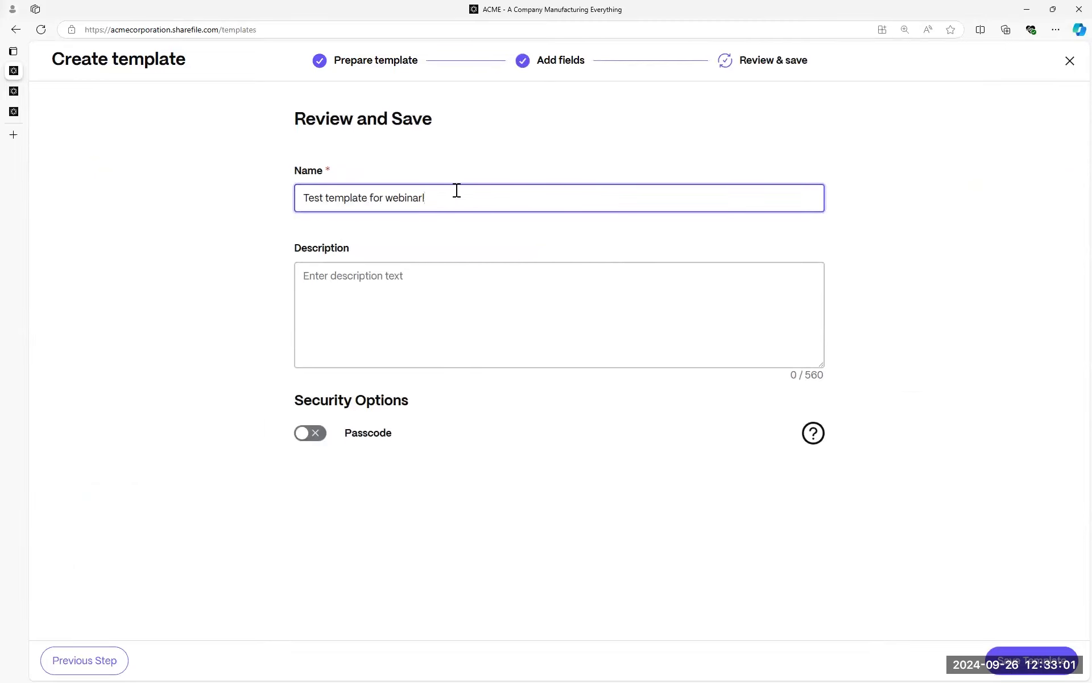
click(408, 290)
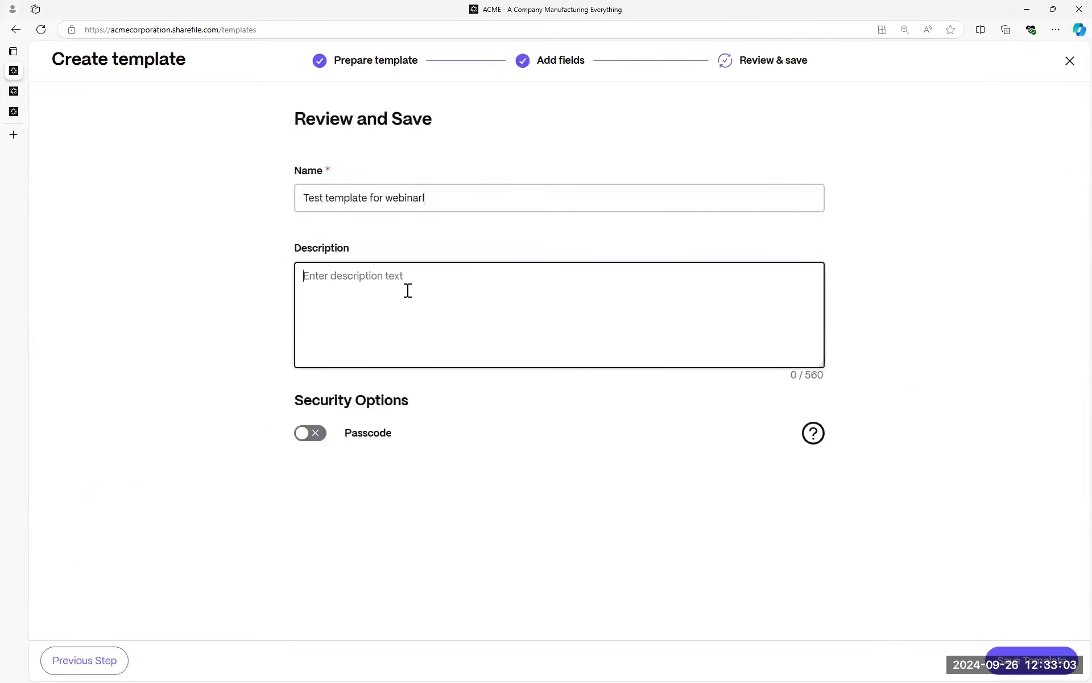
text(This is a sample of what we're covering on today's webinar, specifically for document templates.)
Leave the passcode requirement off and save the template.
click(310, 434)
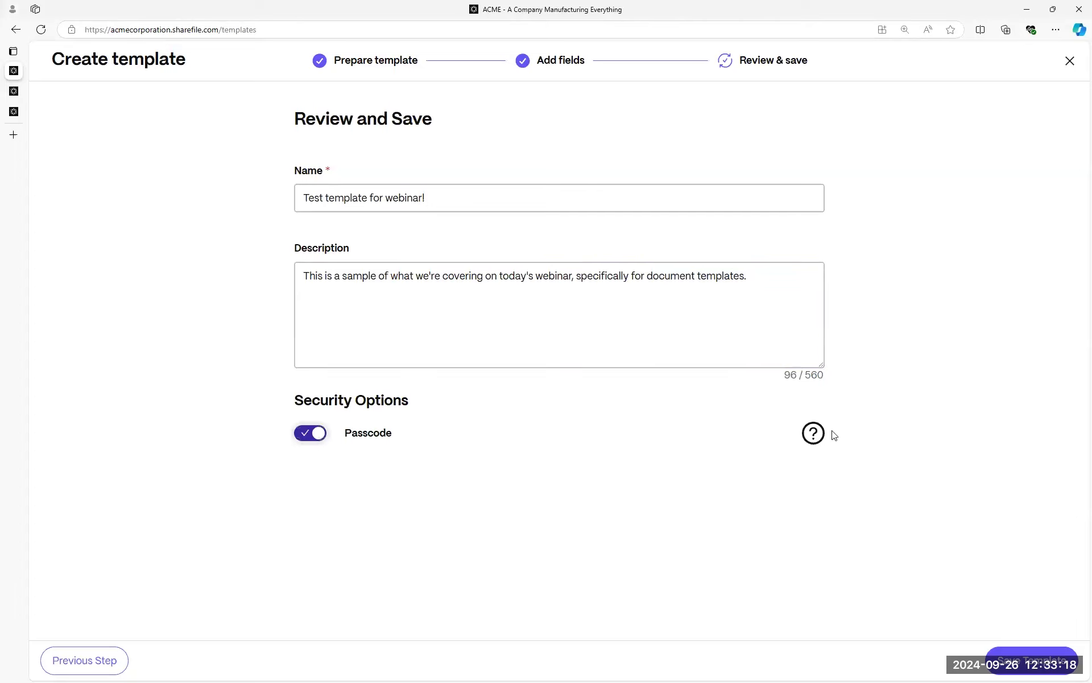
mouse_move(822, 437)
click(322, 444)
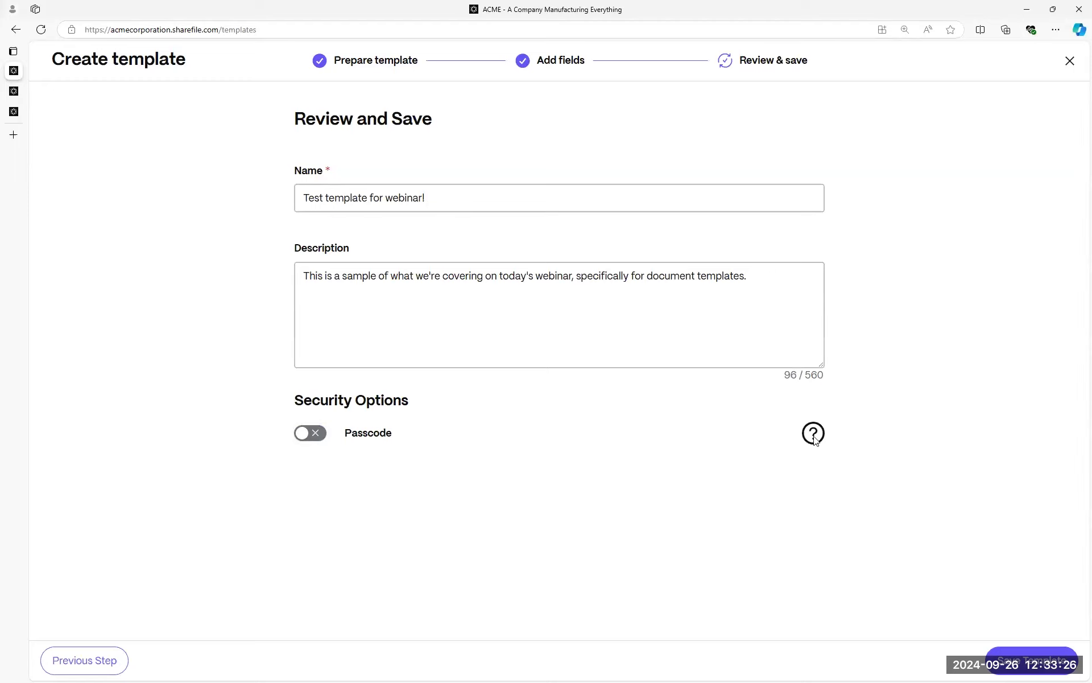
mouse_move(815, 439)
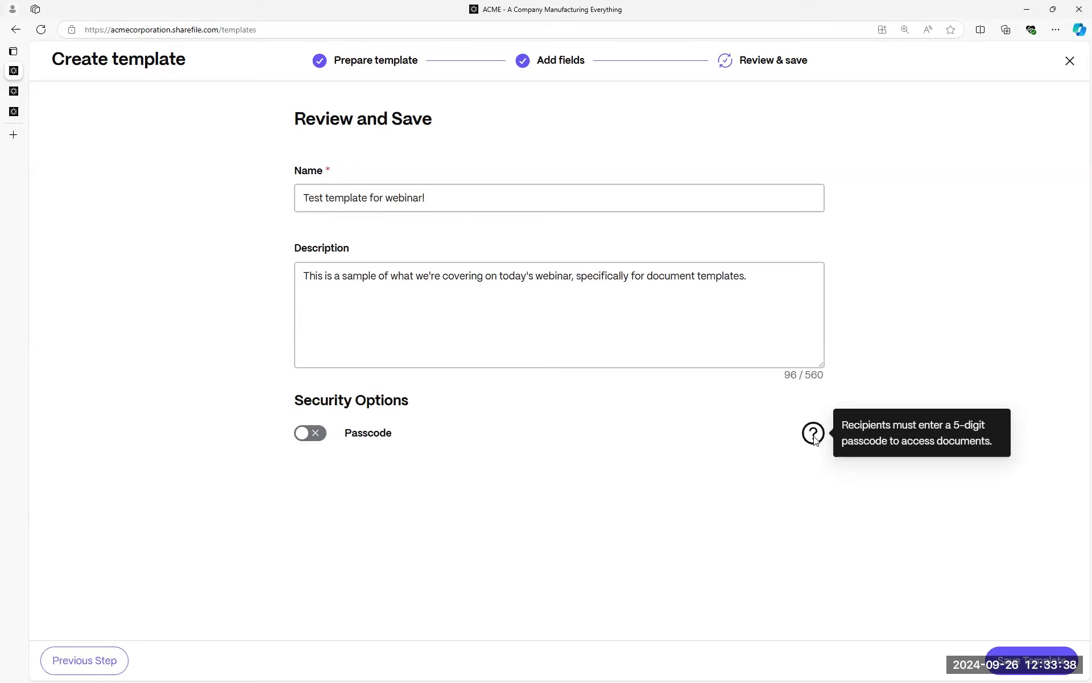
click(312, 437)
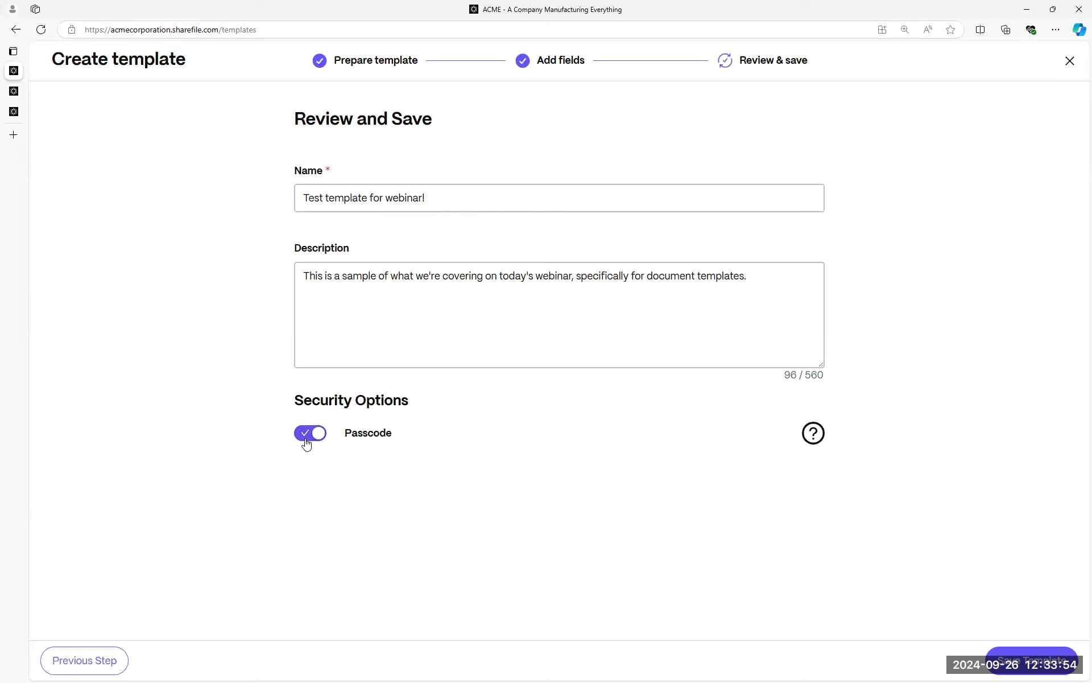
click(308, 437)
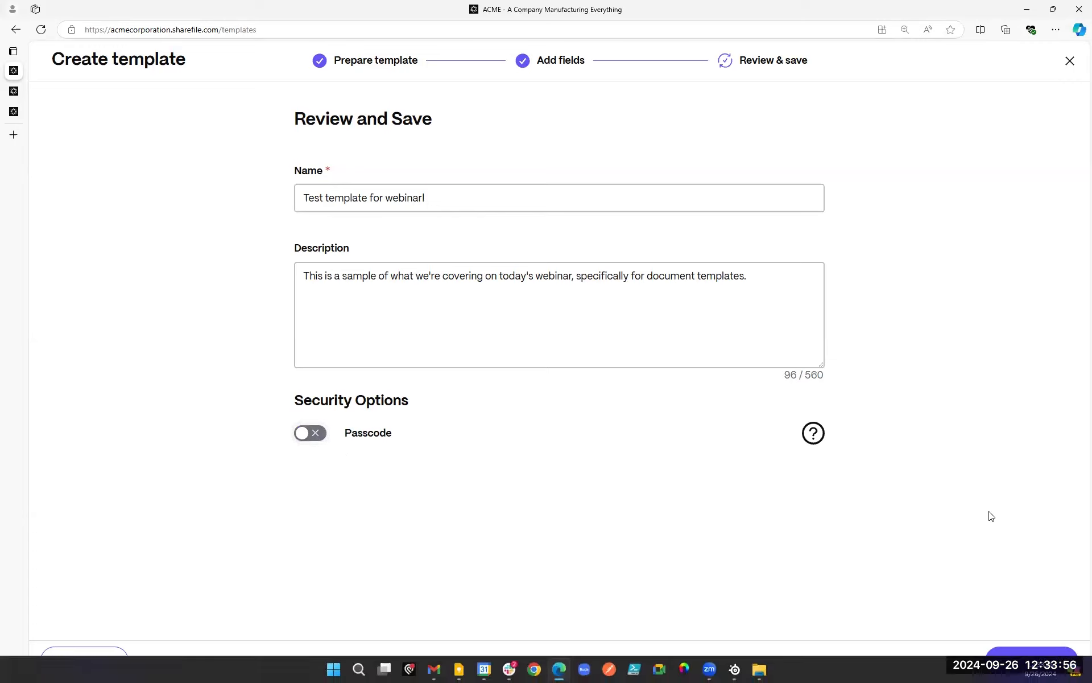
click(1045, 671)
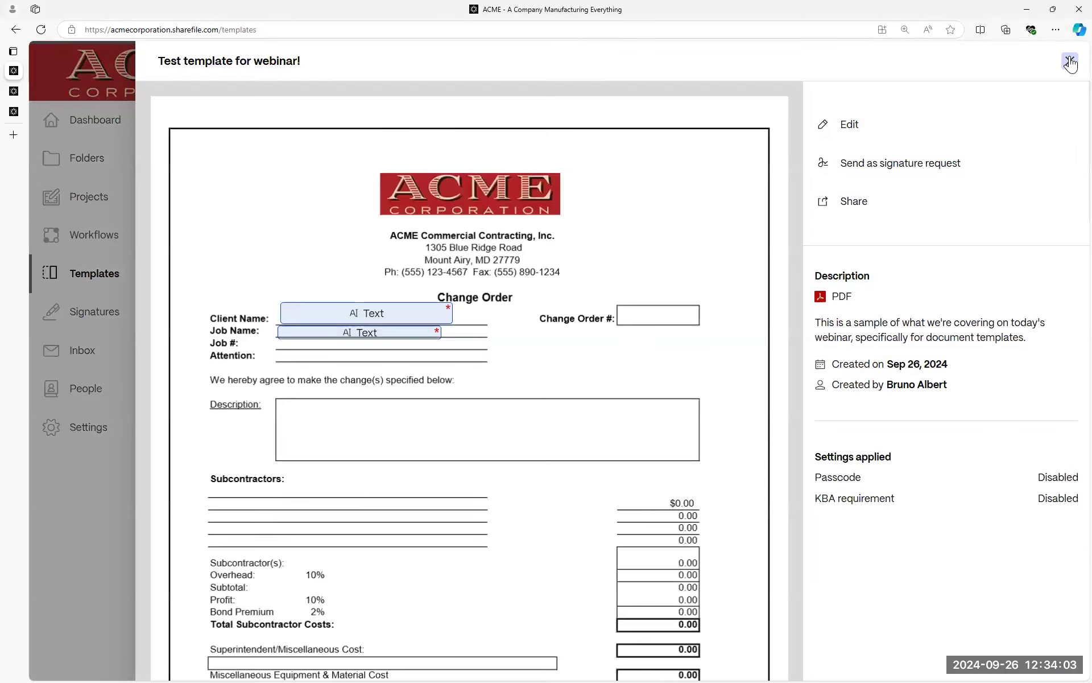
Return to the Templates library and open the Client Change Order template under Shared with me.
click(1069, 61)
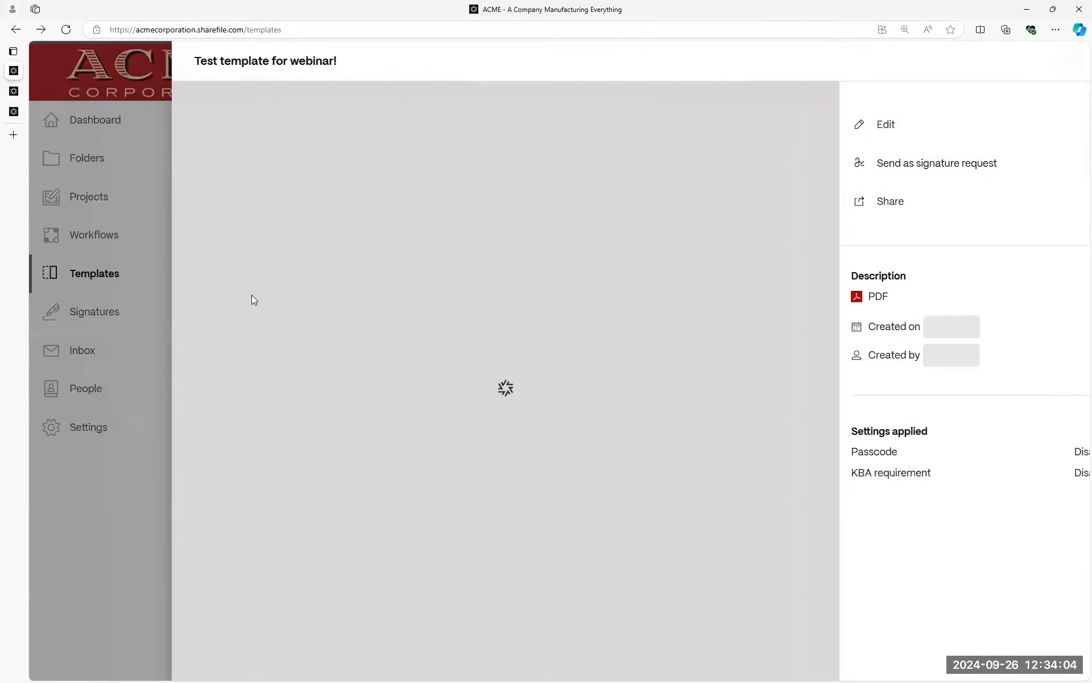
click(165, 89)
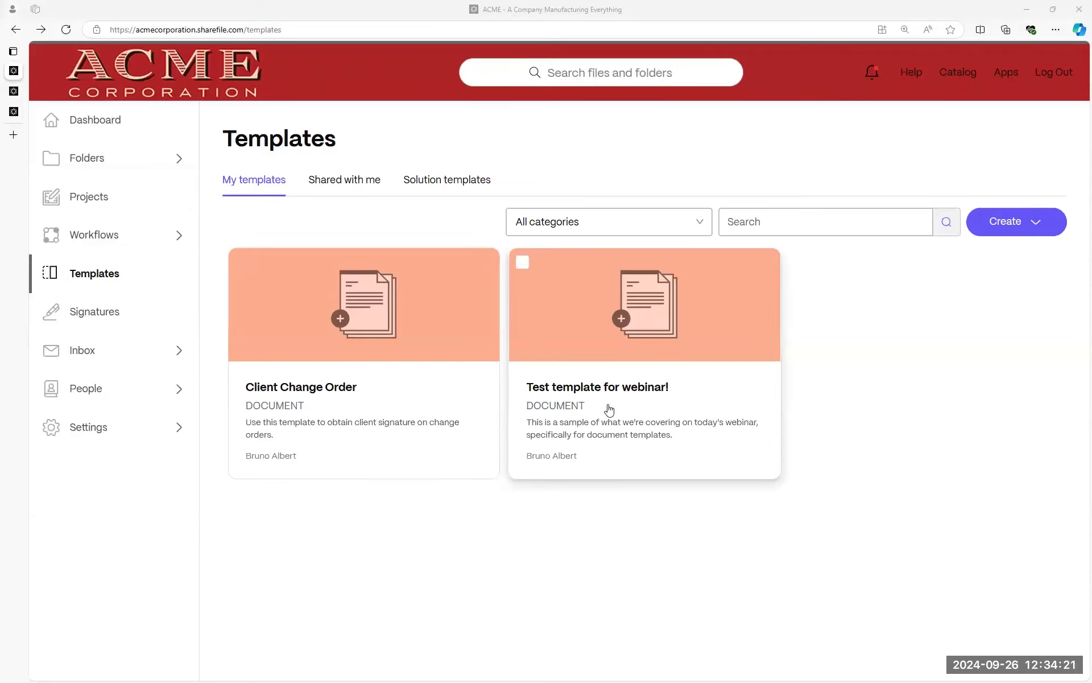
click(522, 262)
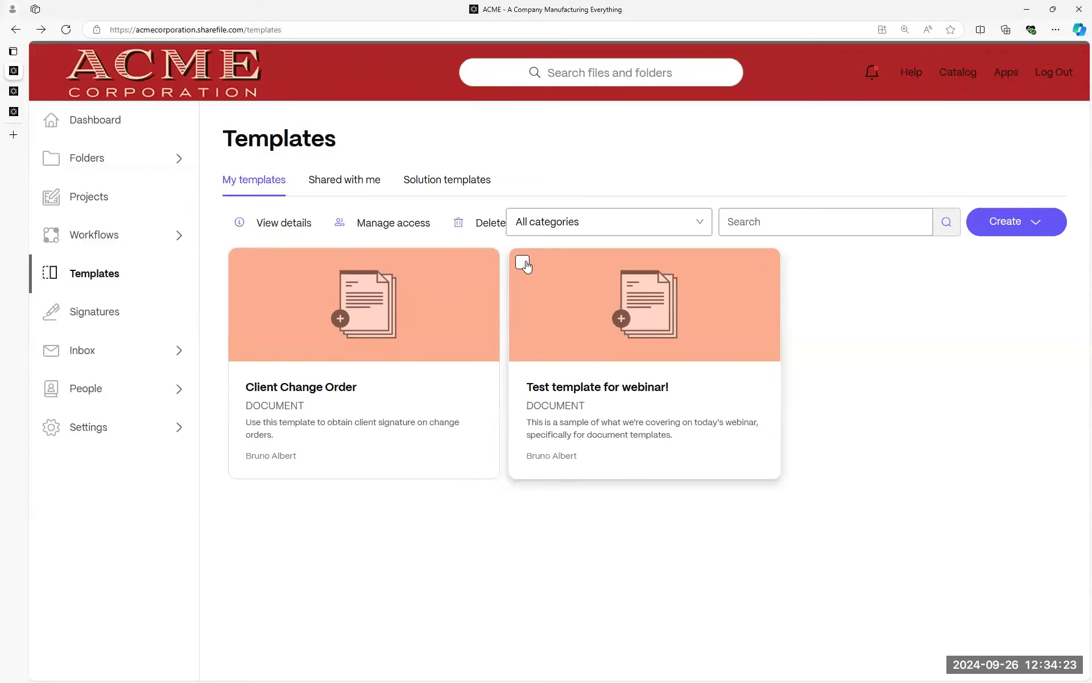
click(341, 181)
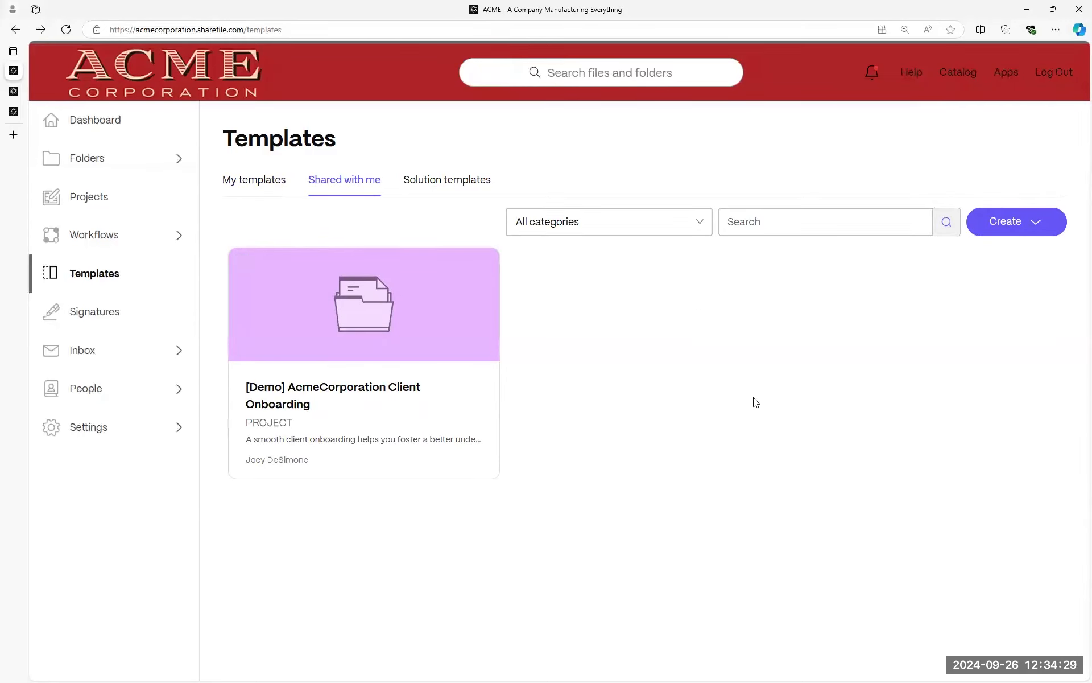
click(277, 181)
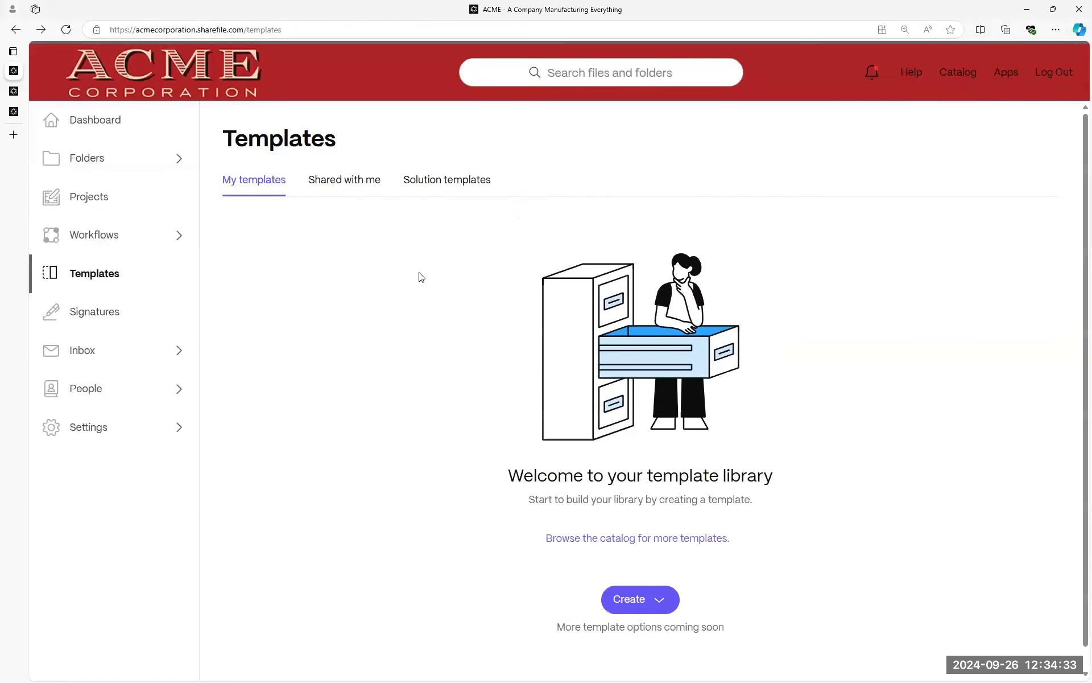
click(330, 182)
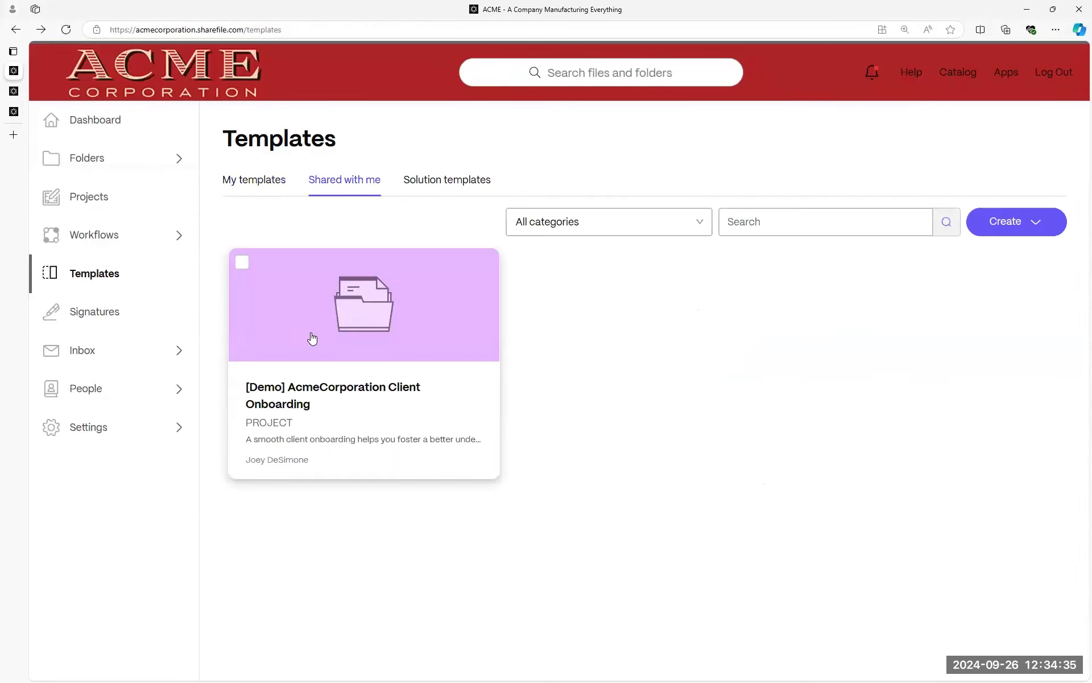
click(390, 370)
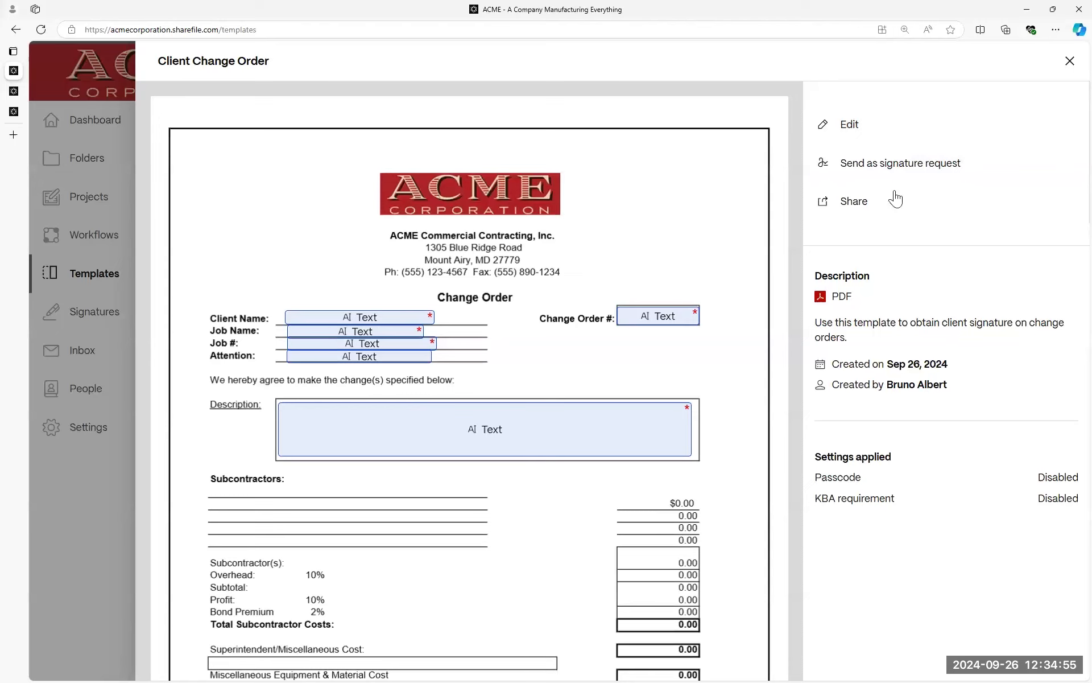
Send the Client Change Order template as a signature request.
click(937, 166)
scroll(480, 434, down, 7)
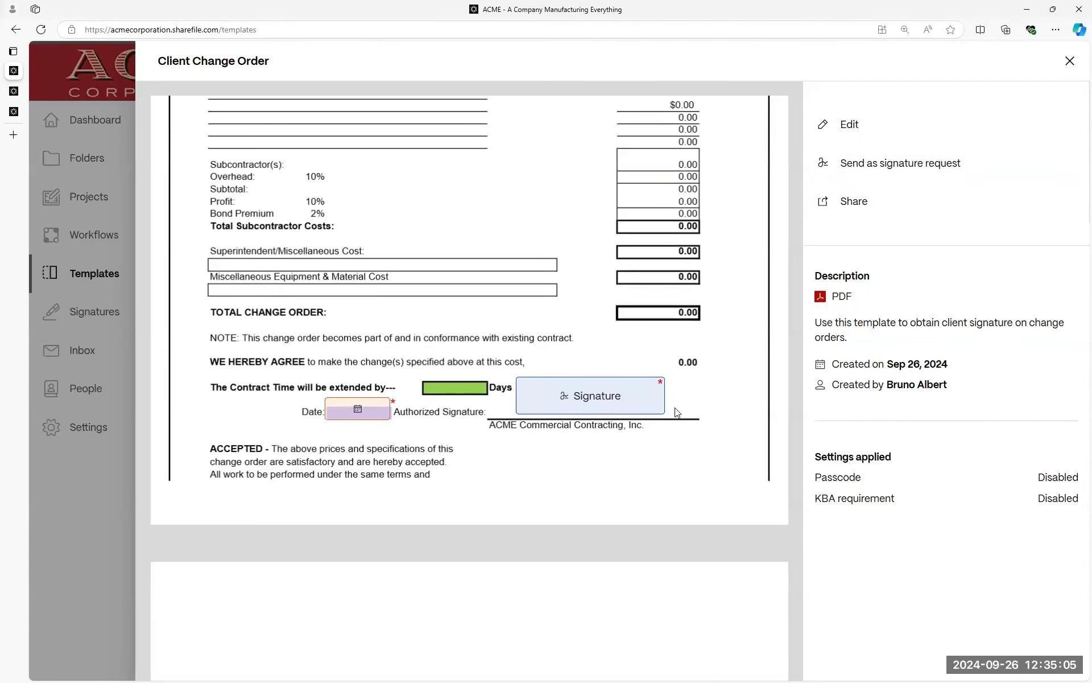
click(926, 157)
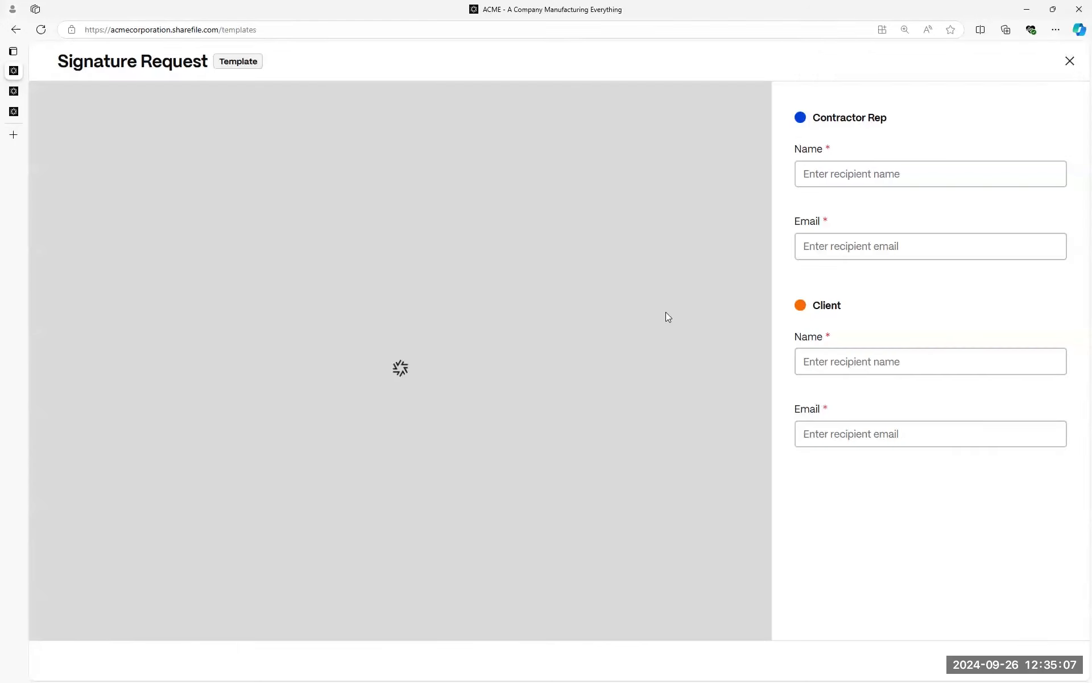
Dismiss the document creation error and enter the Contractor Rep's name, choosing the matching contact.
click(1056, 80)
click(928, 175)
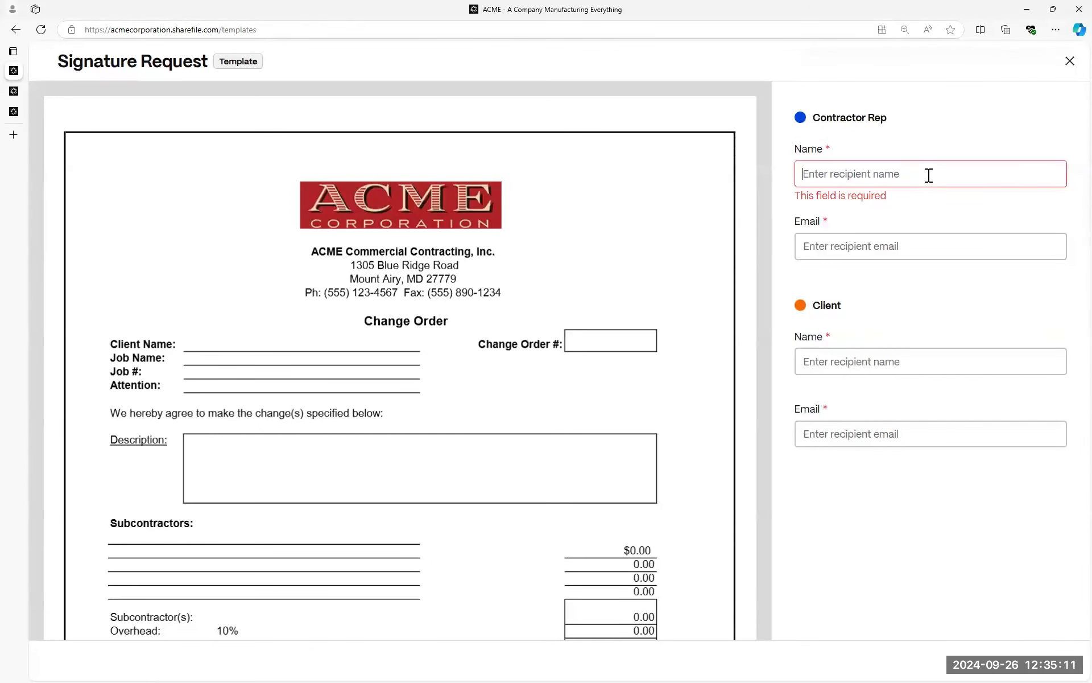
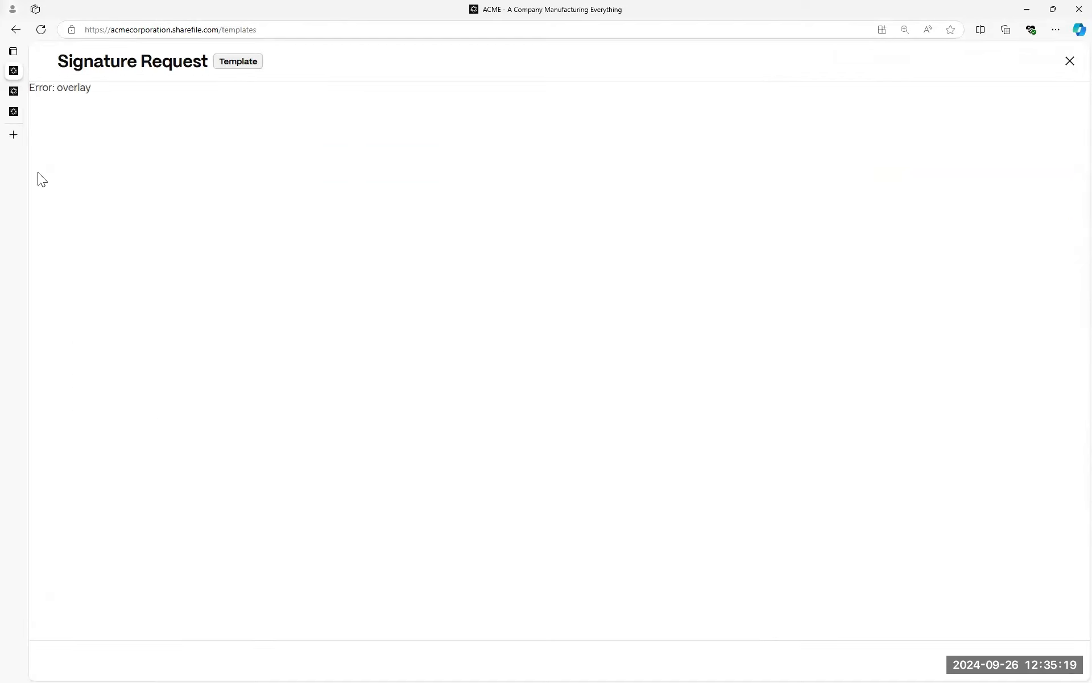
click(899, 265)
Enter the Client's name, choose the matching contact, and continue to Review and send.
click(918, 358)
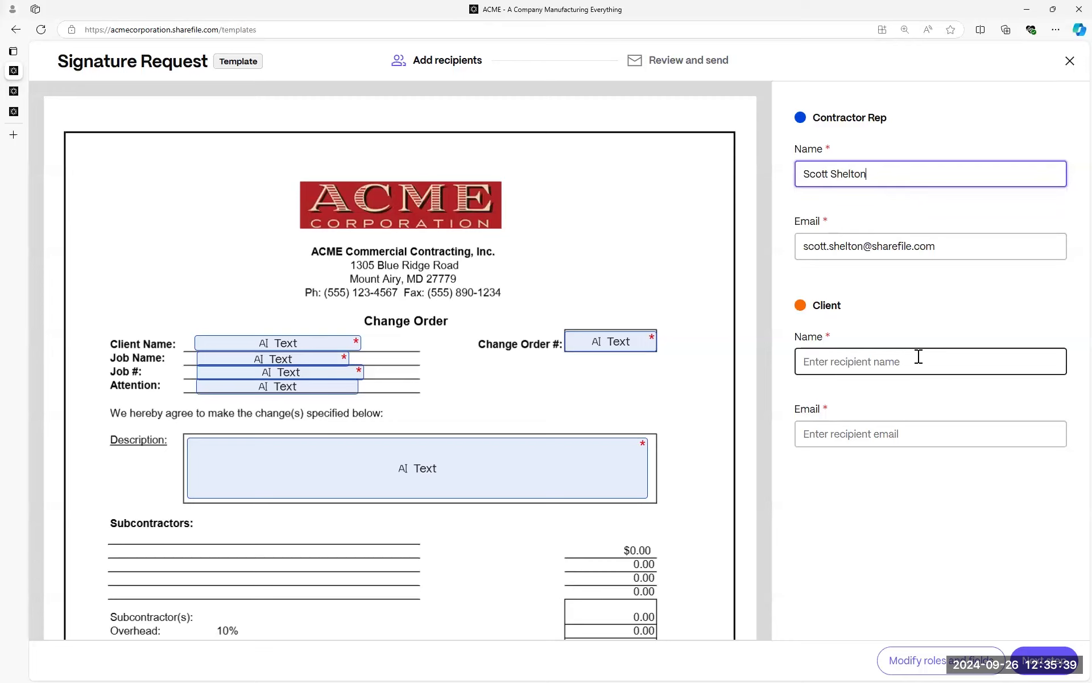
click(901, 403)
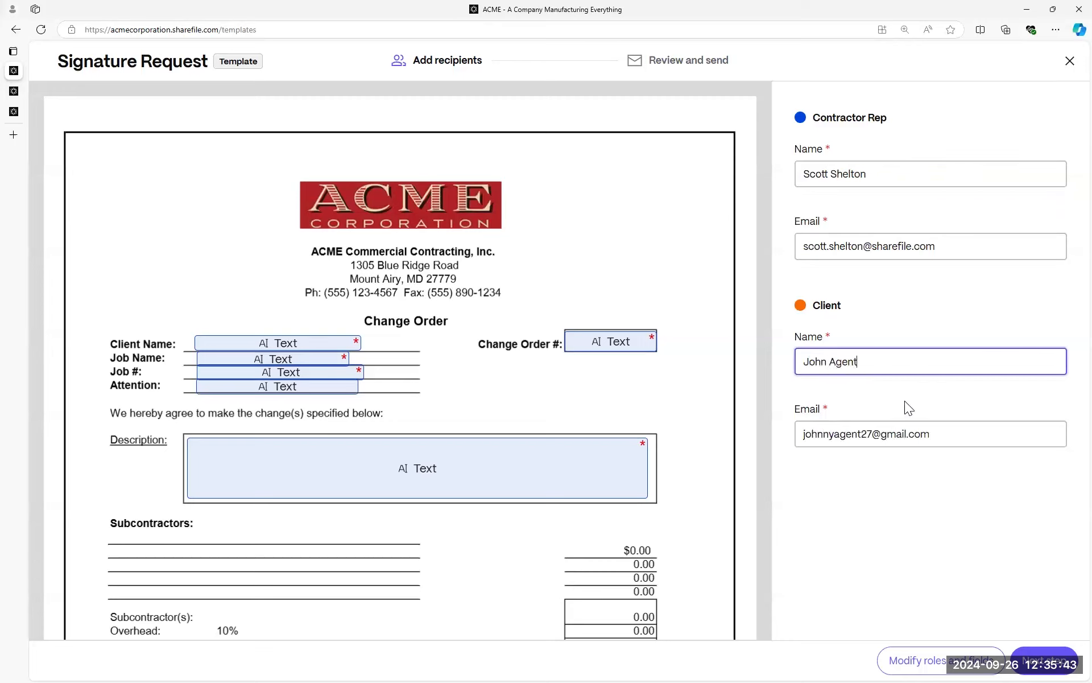
triple_click(899, 126)
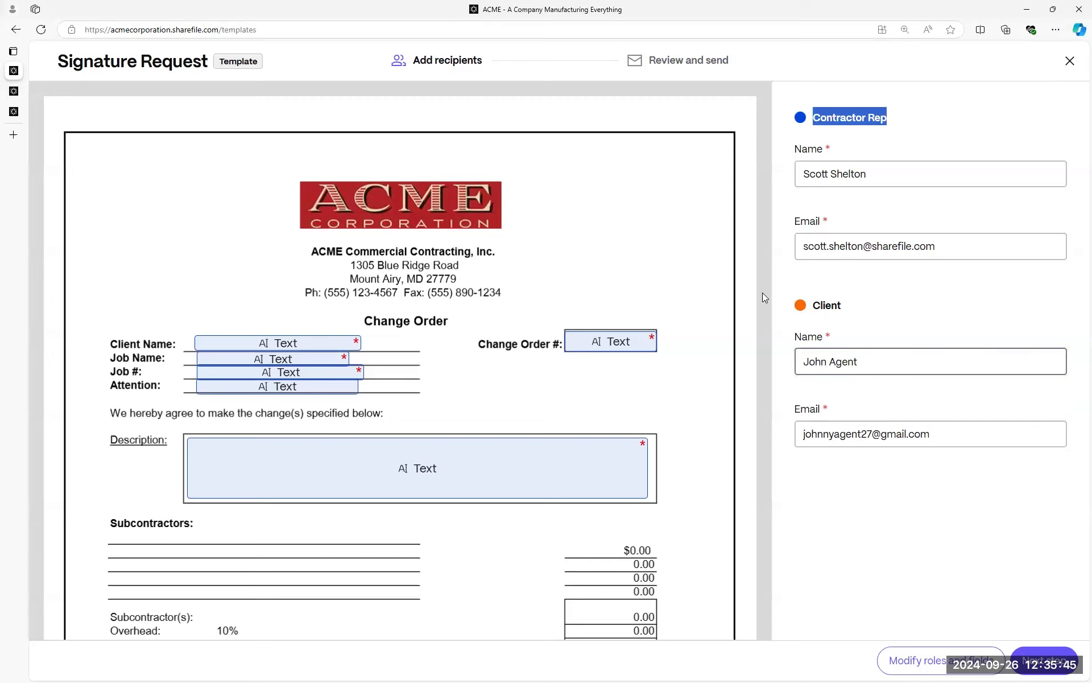
click(482, 391)
scroll(522, 392, down, 15)
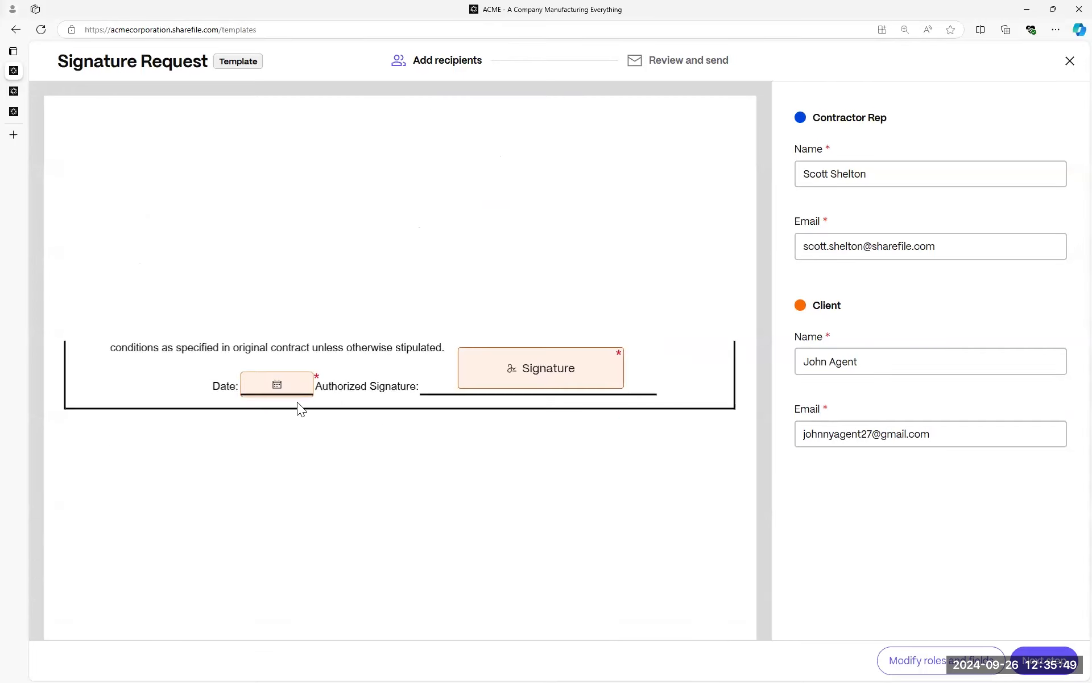
scroll(546, 488, up, 9)
scroll(567, 475, down, 2)
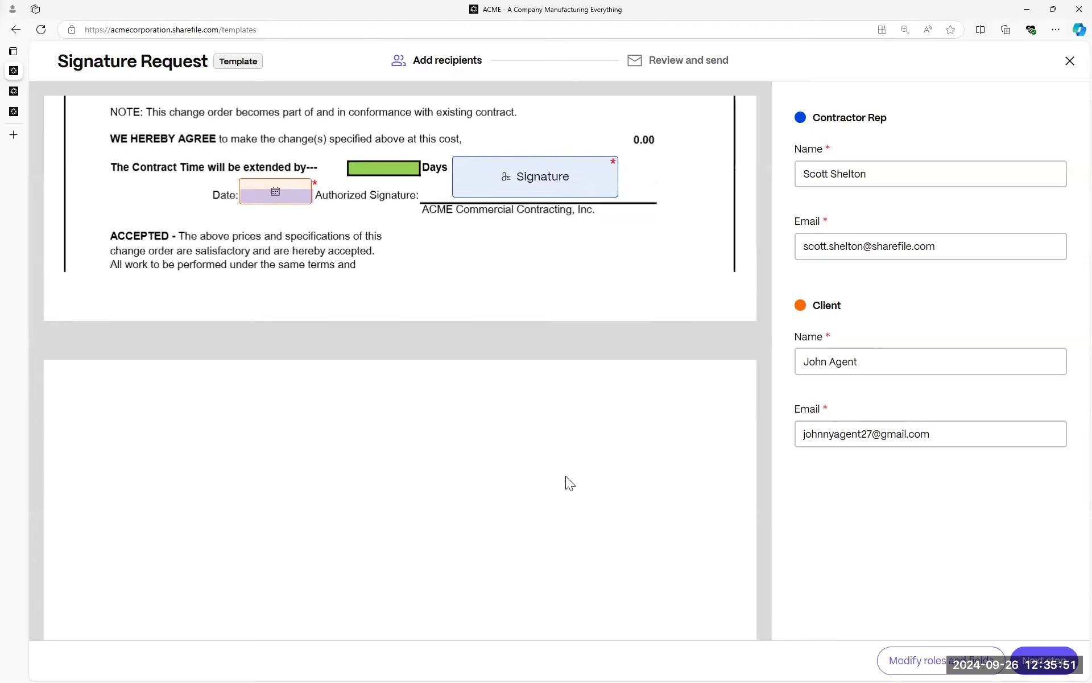
scroll(901, 625, down, 5)
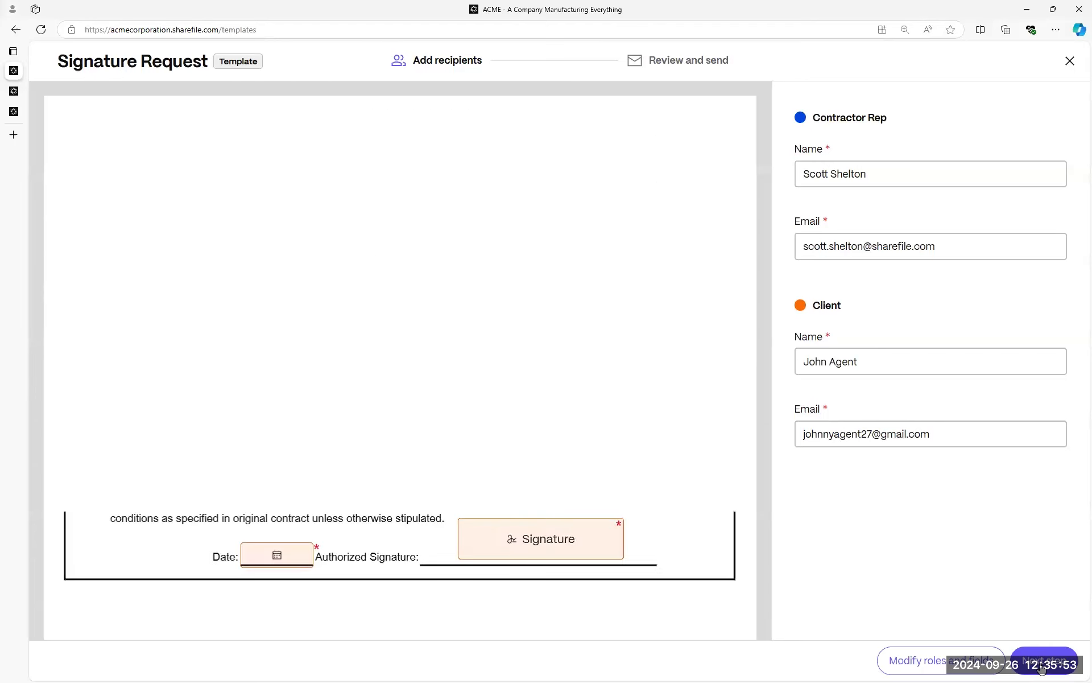
click(830, 139)
Store signed documents in Shared Folders > ACME Construction > Commercial Jobs > DK-VA922 FH Subs AppleBlossomCorners.
drag(1003, 148, 845, 112)
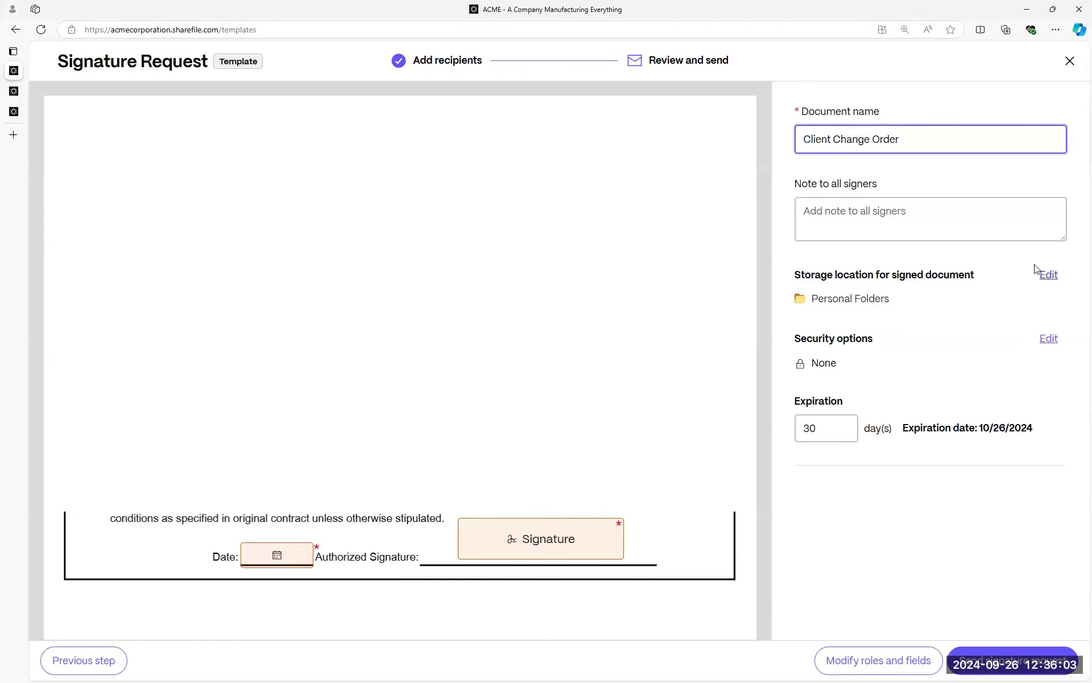
click(1048, 275)
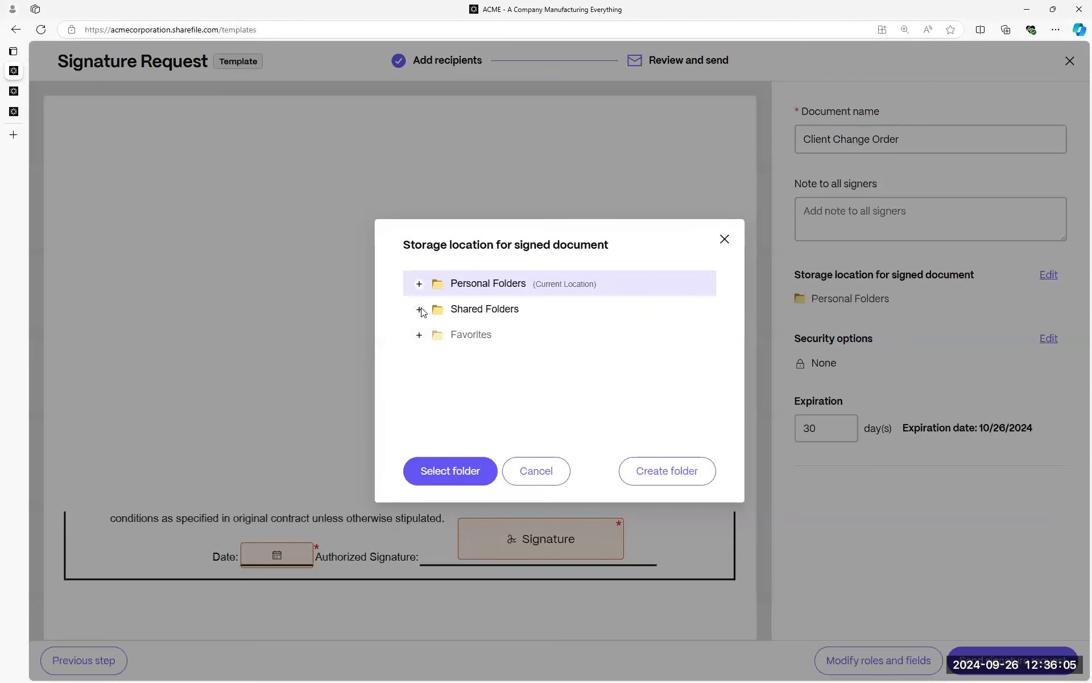
click(420, 308)
click(476, 335)
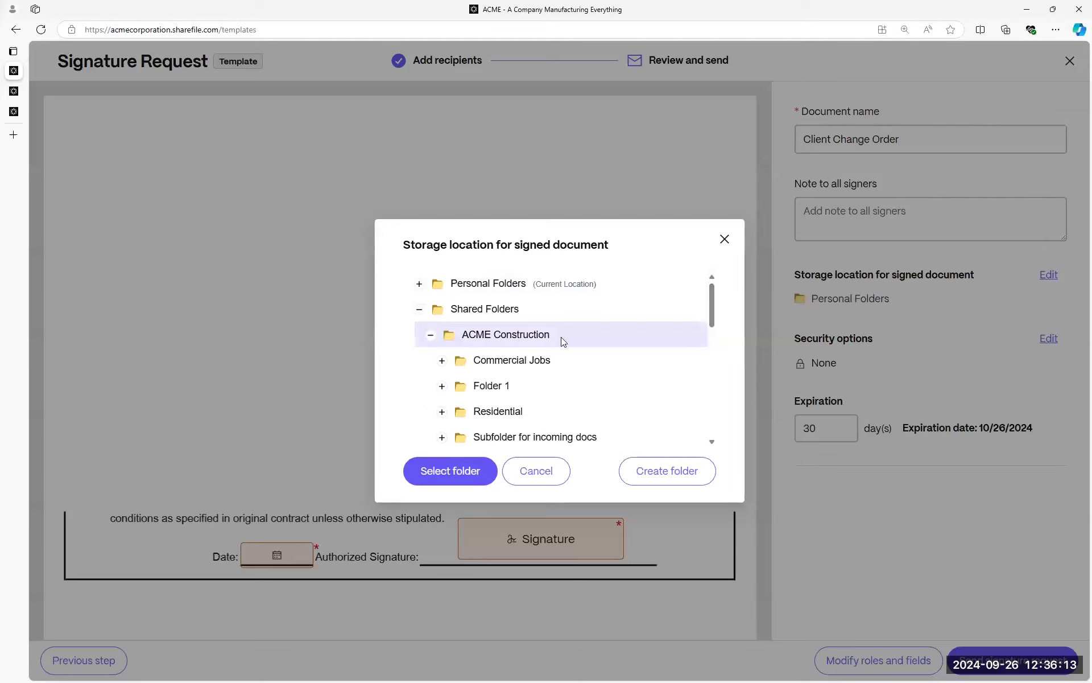
click(526, 359)
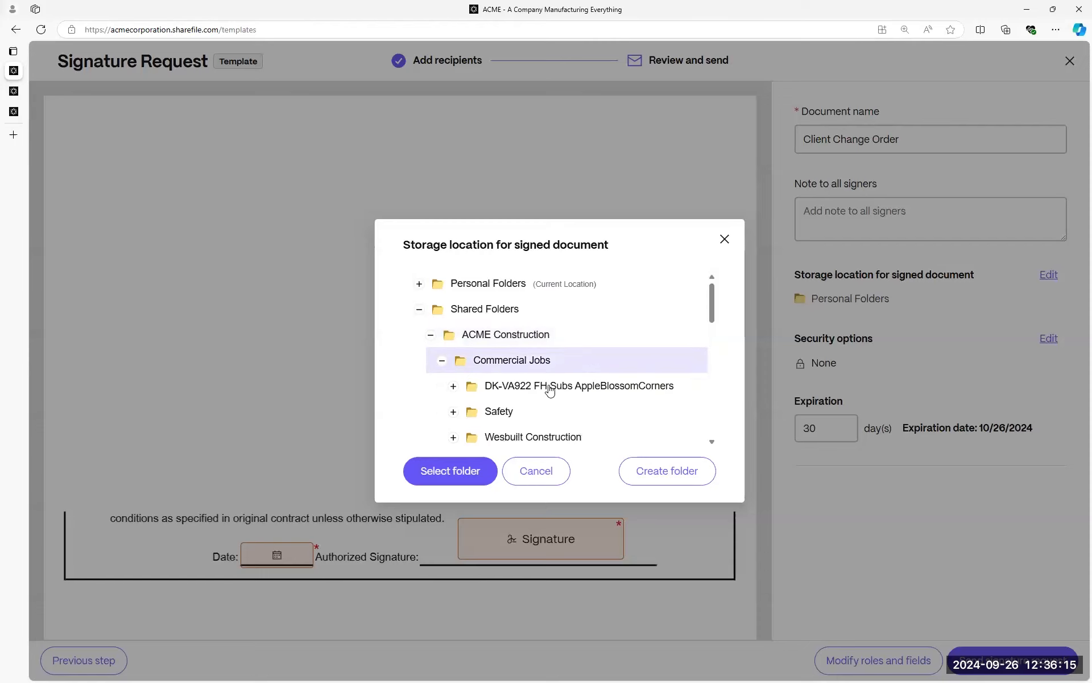
click(549, 389)
click(464, 471)
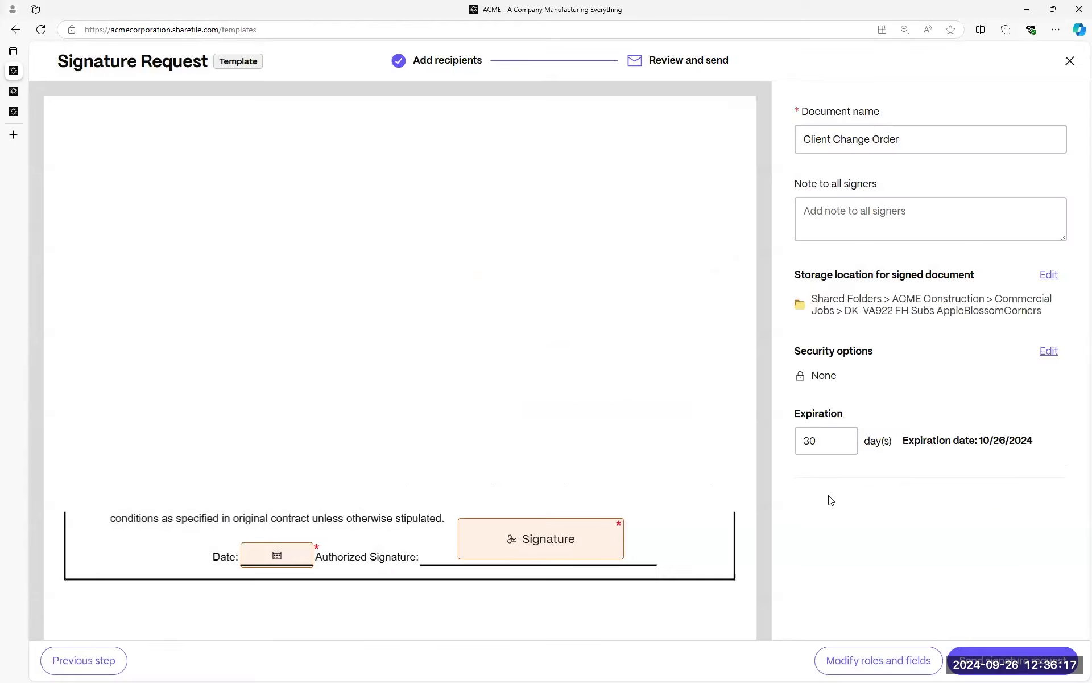
click(1048, 351)
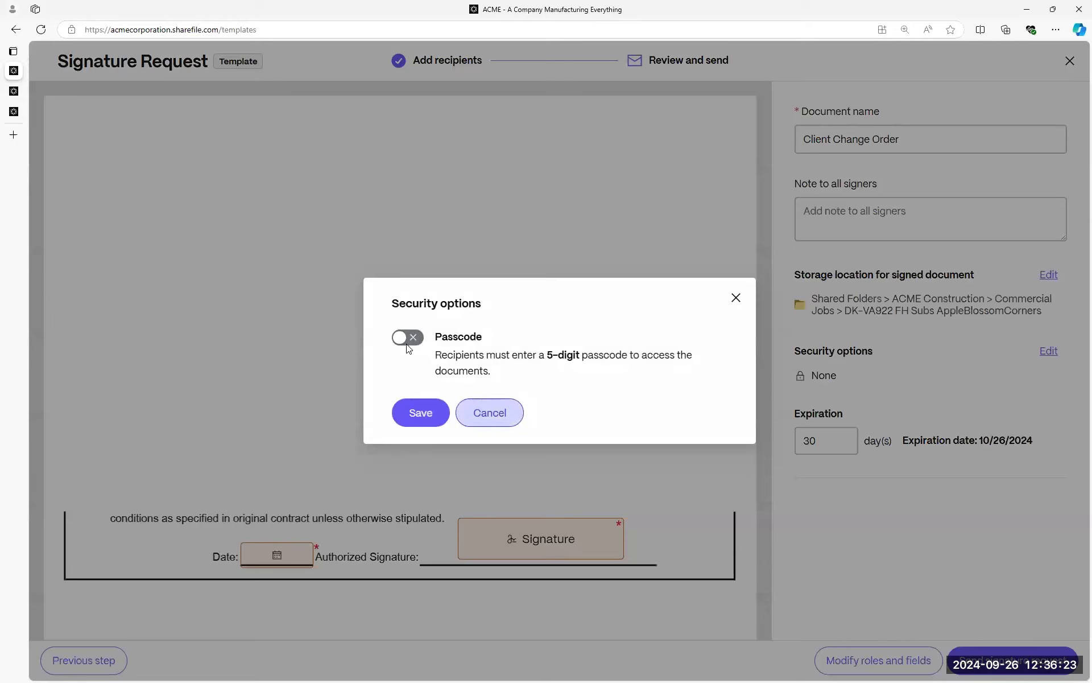
Cancel the security options, leaving the signature request without a passcode.
click(497, 416)
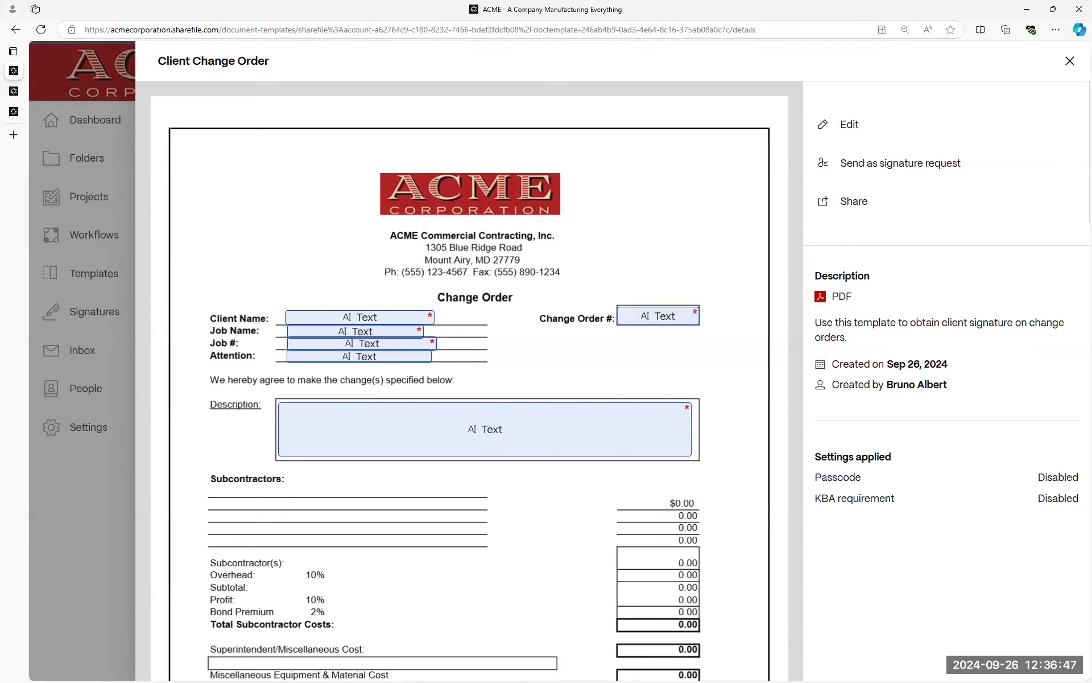
Close the Client Change Order template panel and open the Projects page.
click(1070, 61)
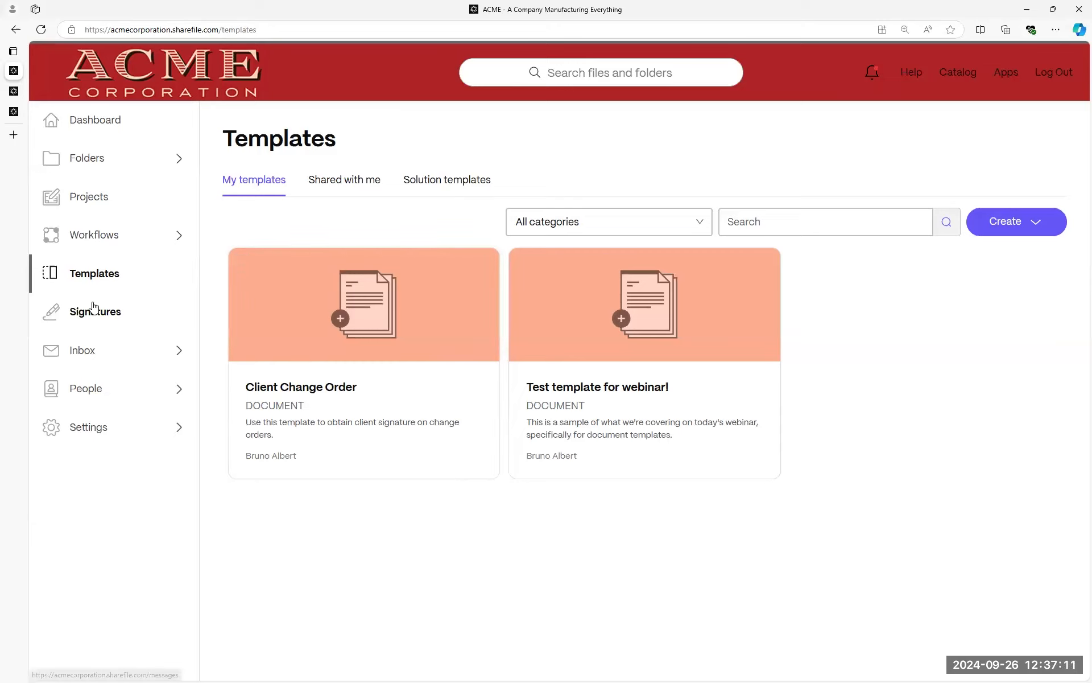
click(91, 196)
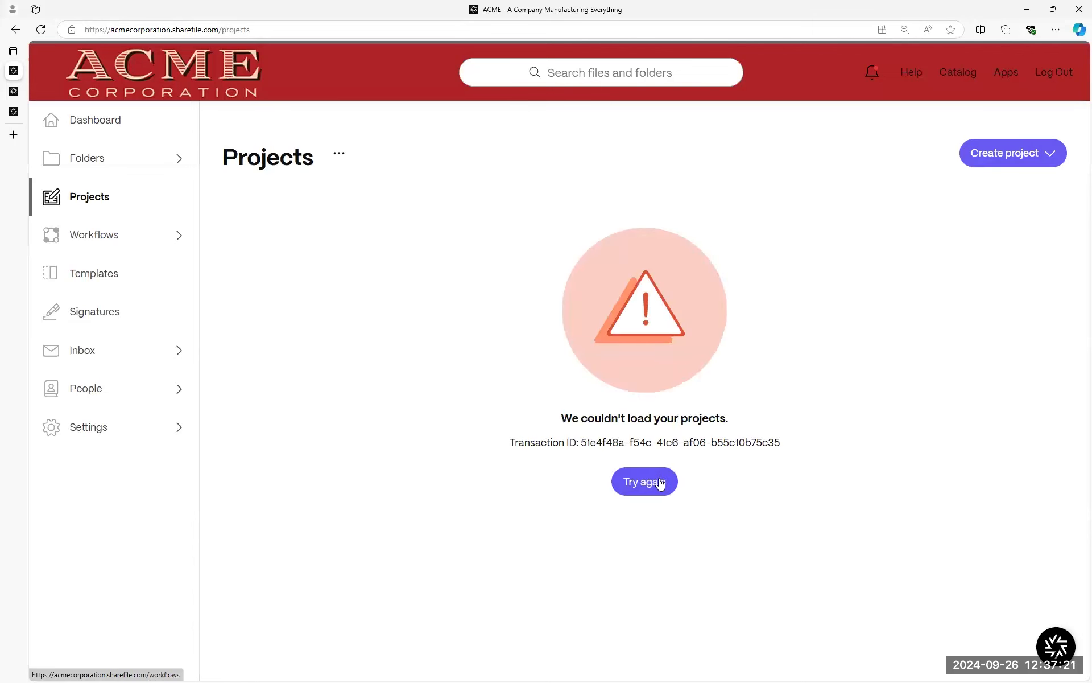
Reload the failed projects list and open the AcmeCorporation Client Onboarding project.
click(103, 204)
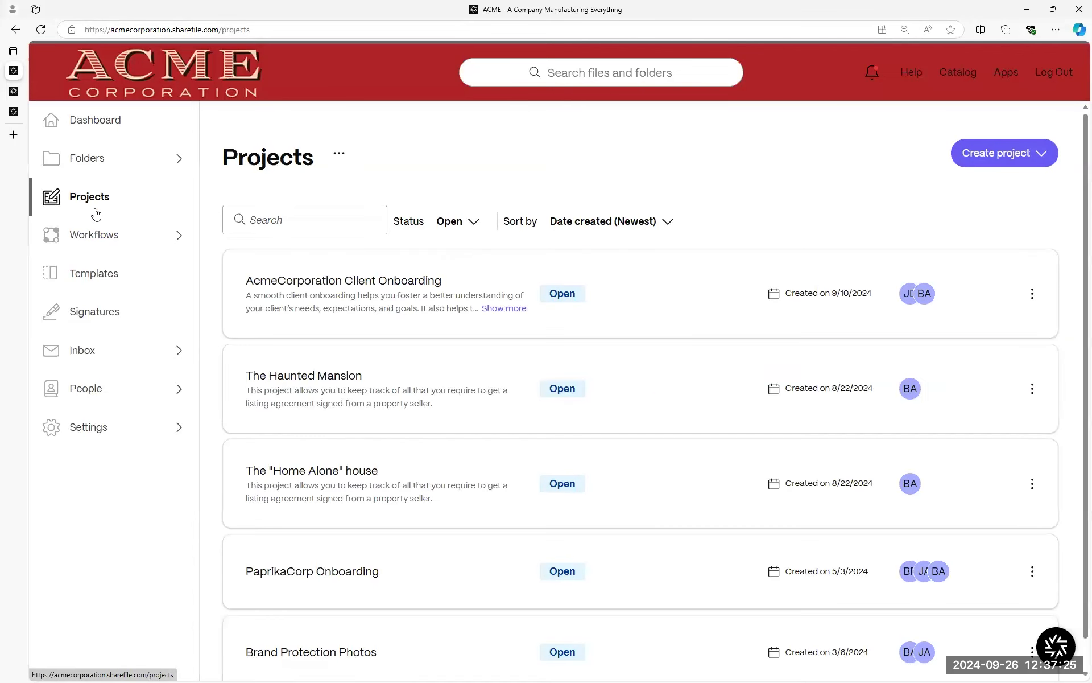
click(378, 305)
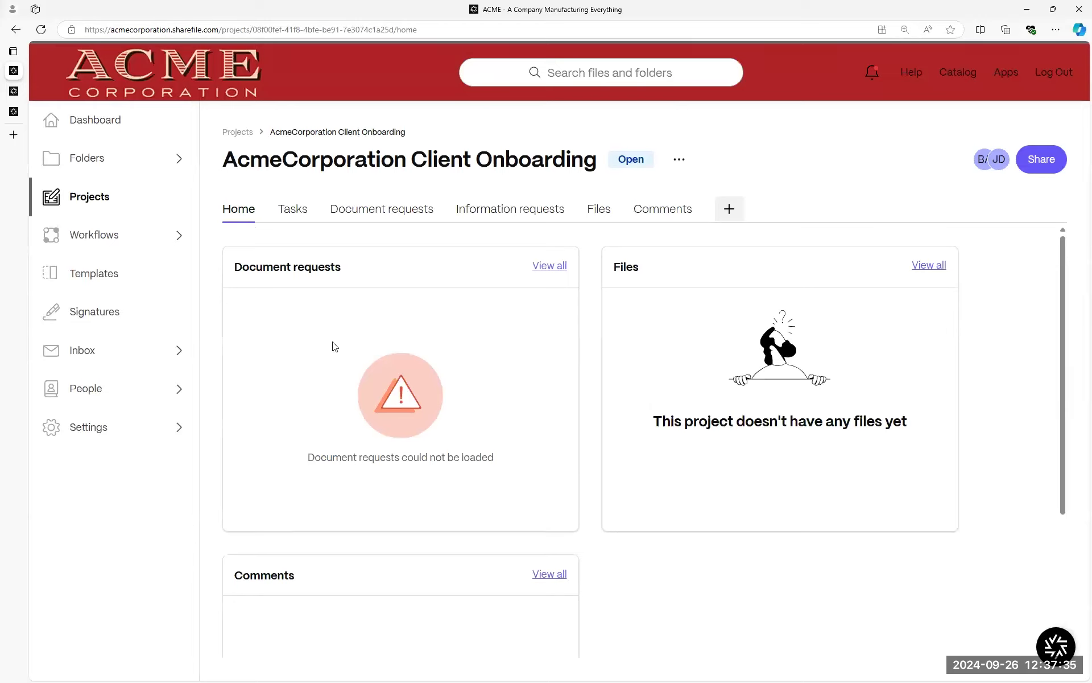
Look over the project home's Document requests panel, then move to the Information requests list.
triple_click(385, 271)
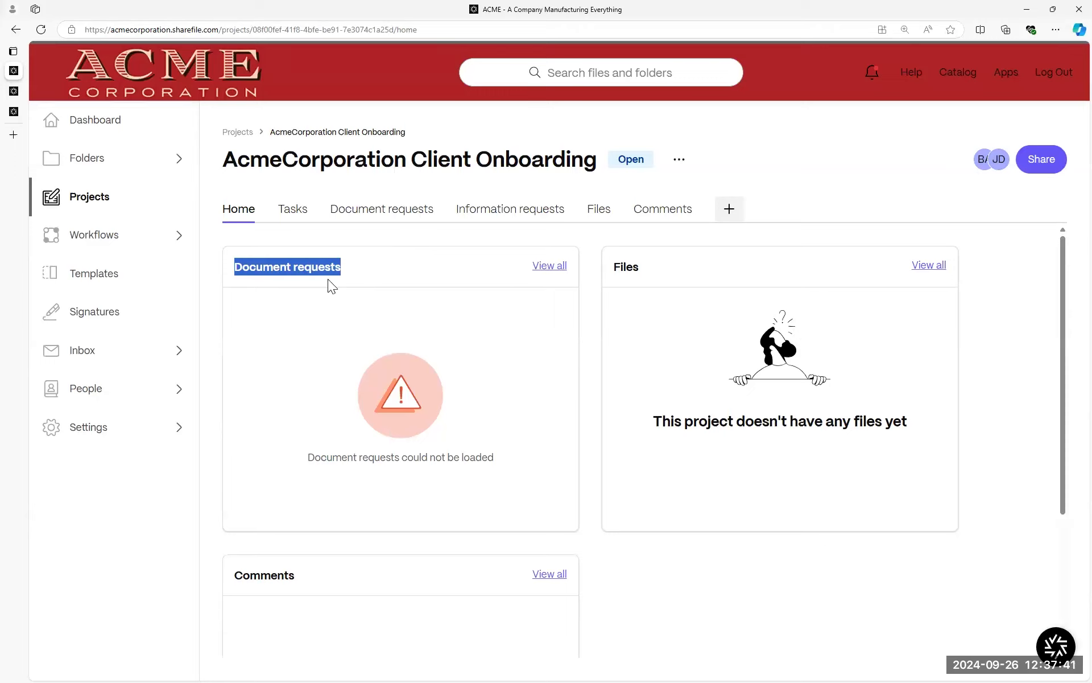
click(626, 269)
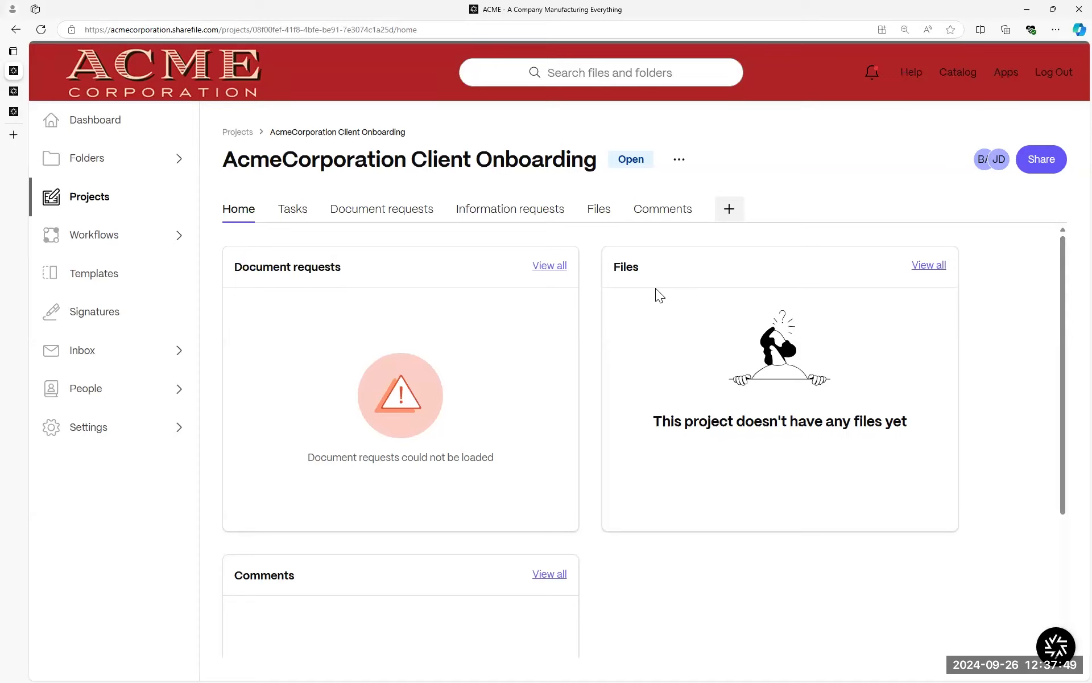
scroll(325, 570, down, 3)
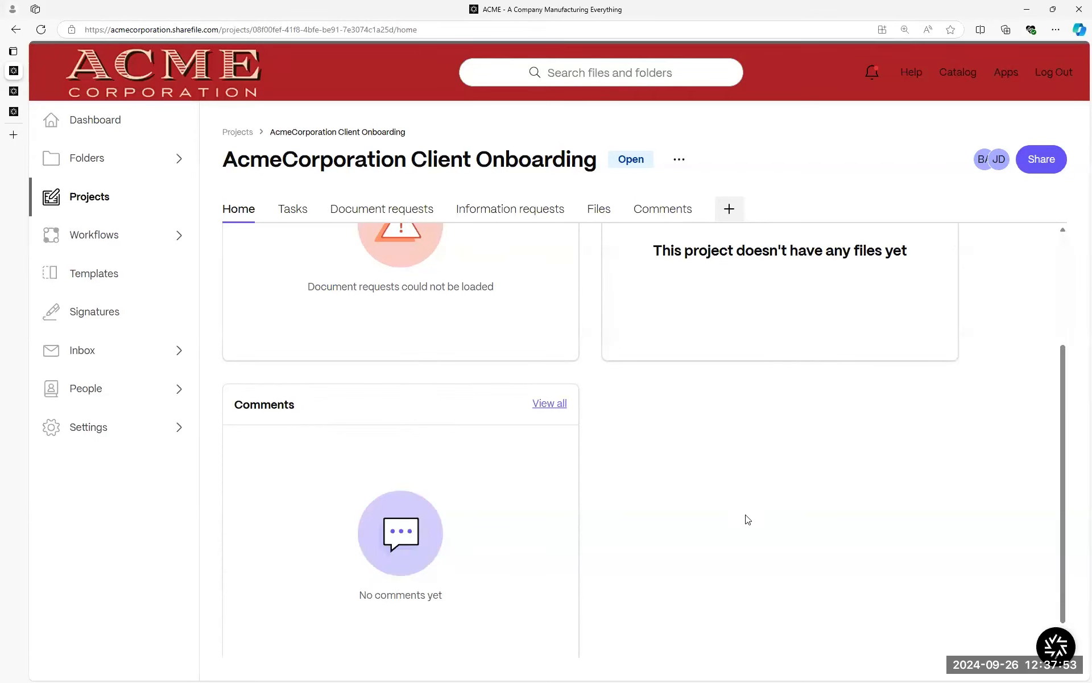
scroll(482, 212, up, 3)
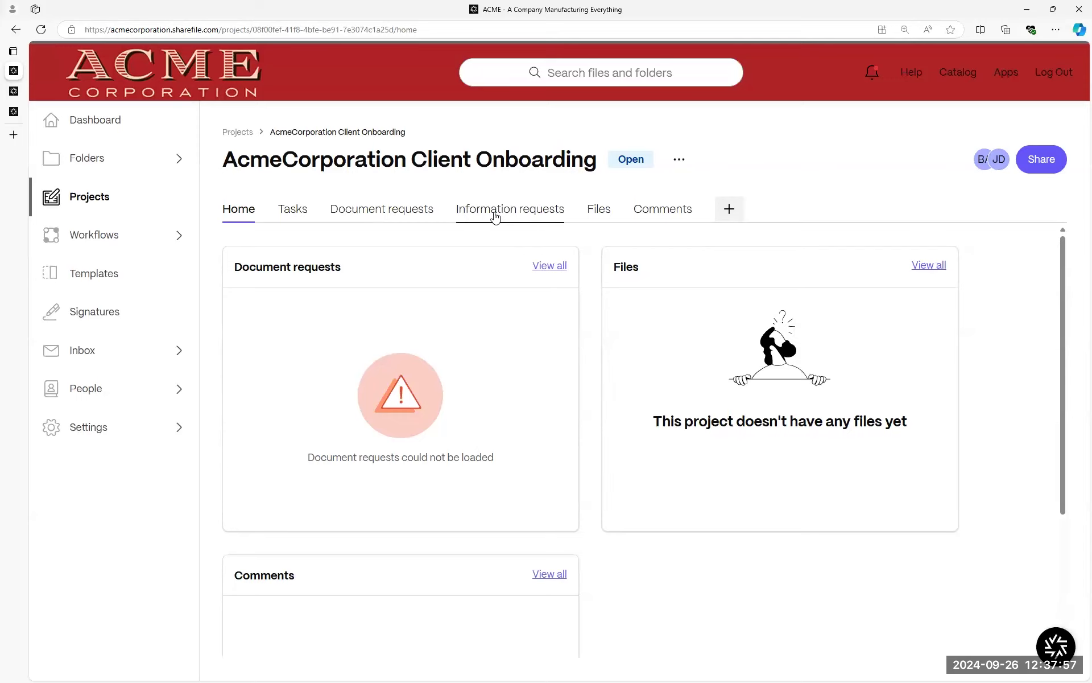
click(464, 209)
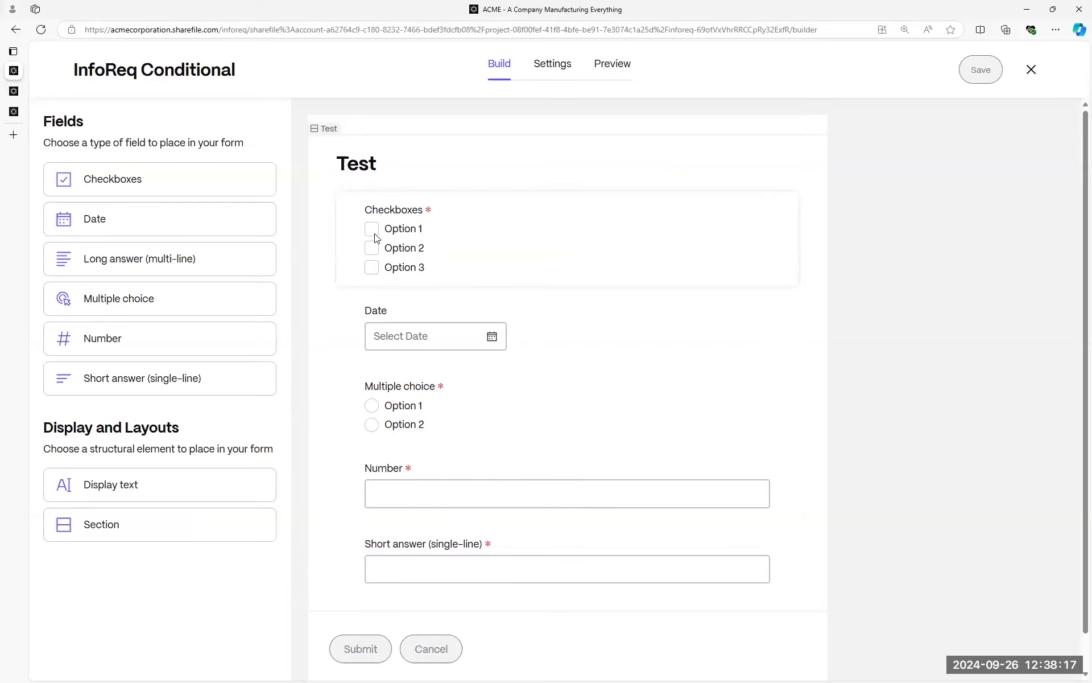
Return from the form and show the project's Tasks tab with its three Not started tasks.
key(alt+Left)
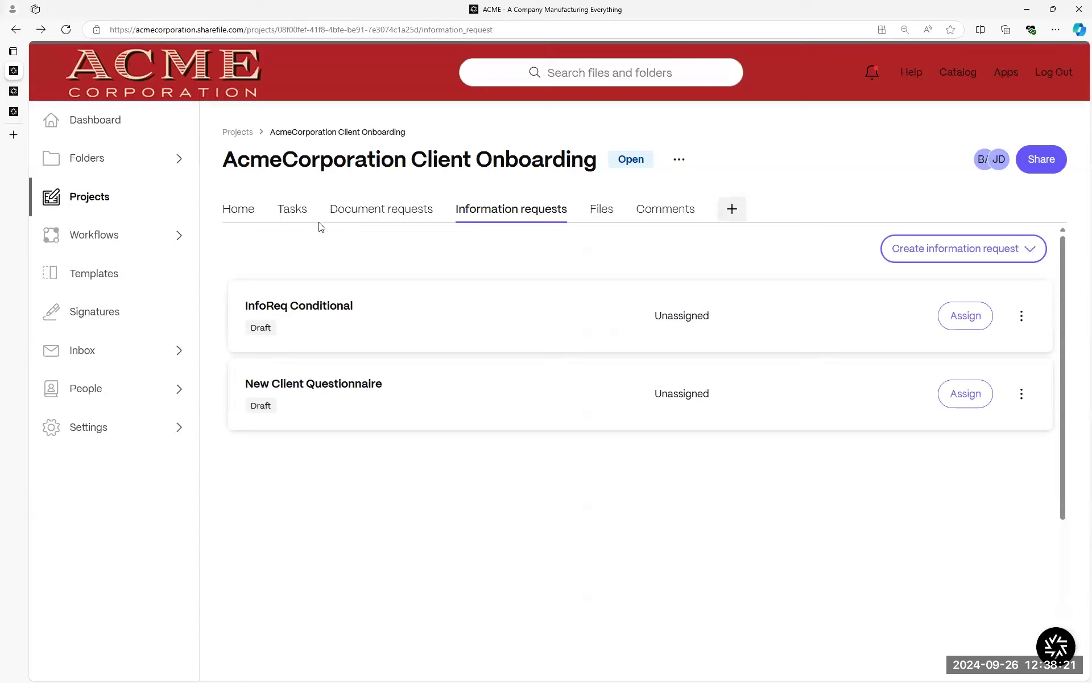
click(402, 219)
click(301, 220)
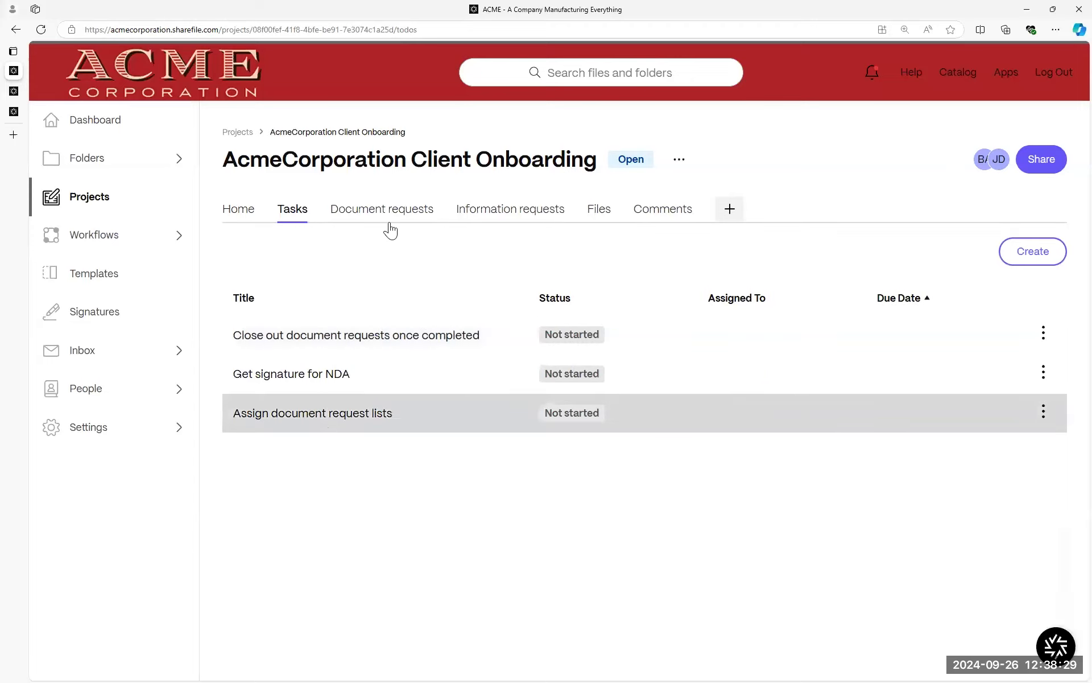
Use More options to open Save as template, prefilled with 'AcmeCorporation Client Onboarding'.
click(680, 161)
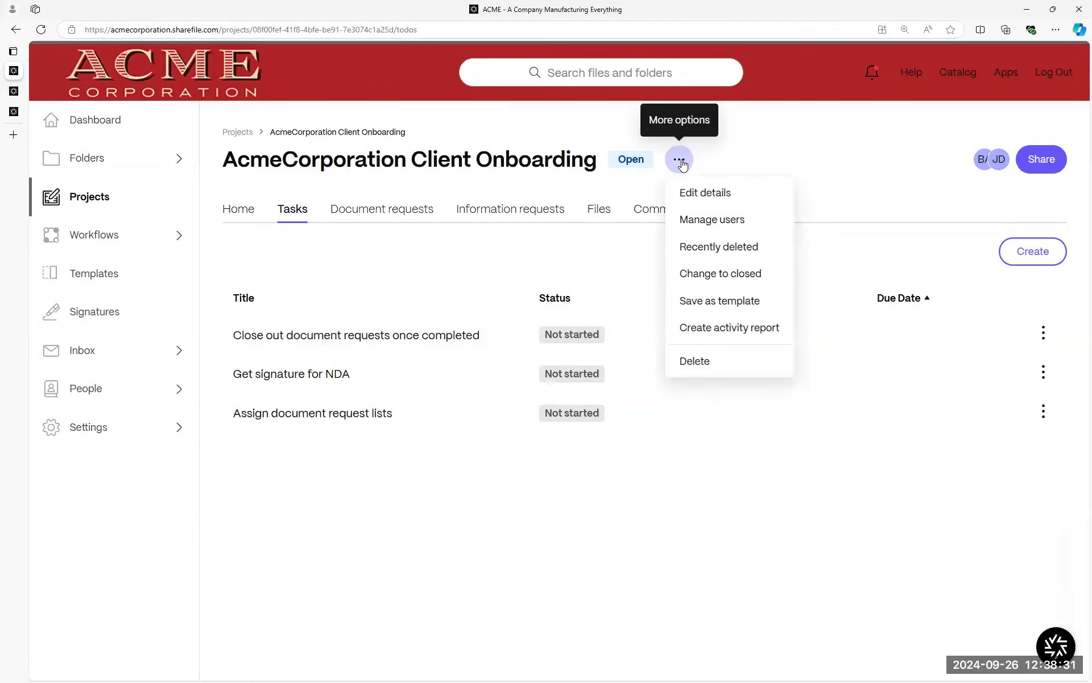
click(704, 315)
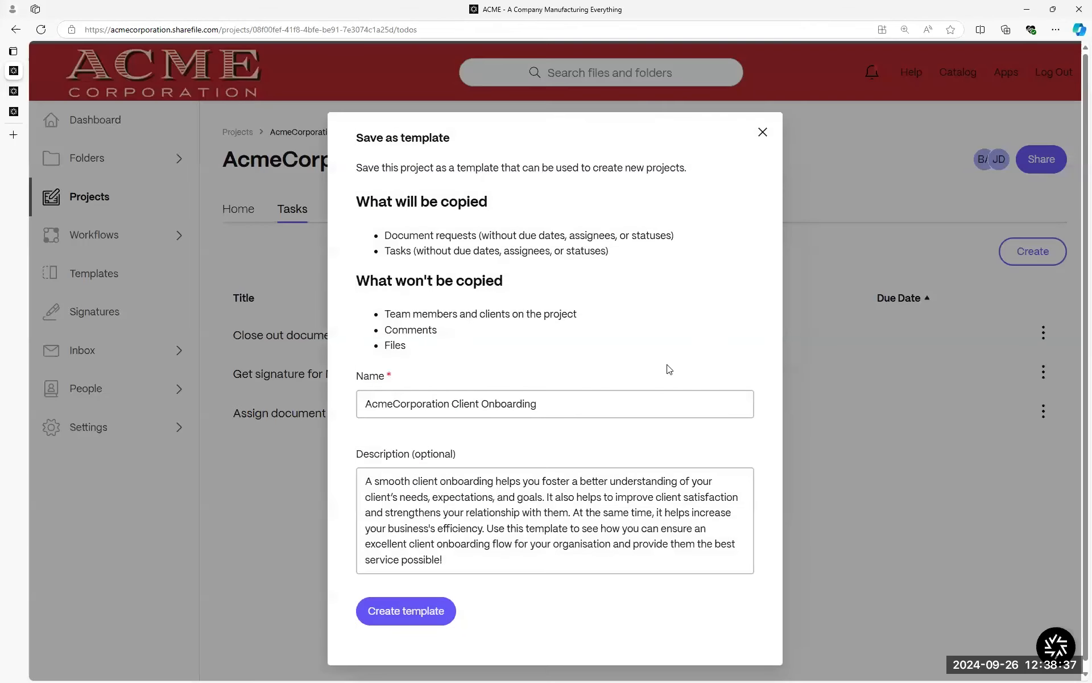
click(660, 403)
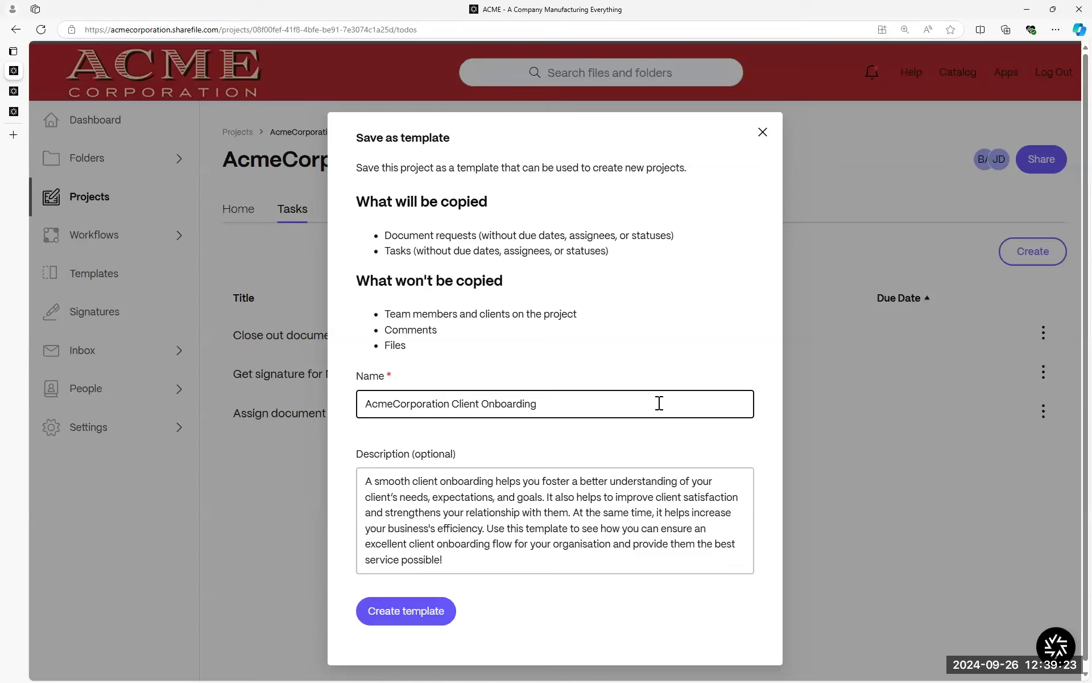
click(485, 360)
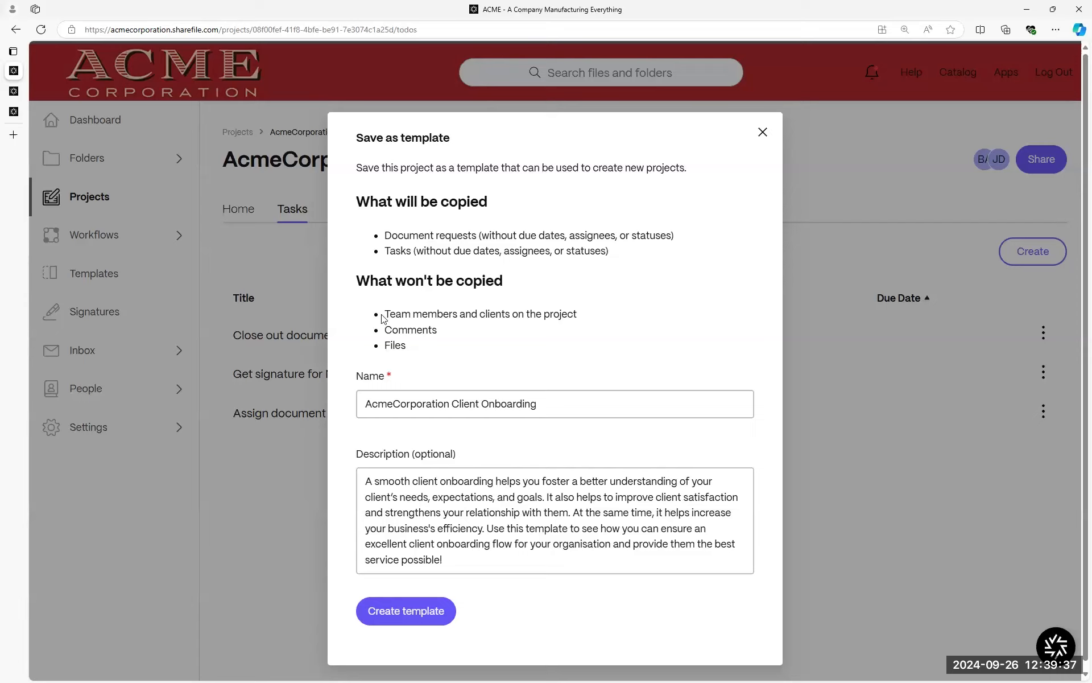
Review the team-members notice and template name in Save as template, then close the form.
triple_click(558, 313)
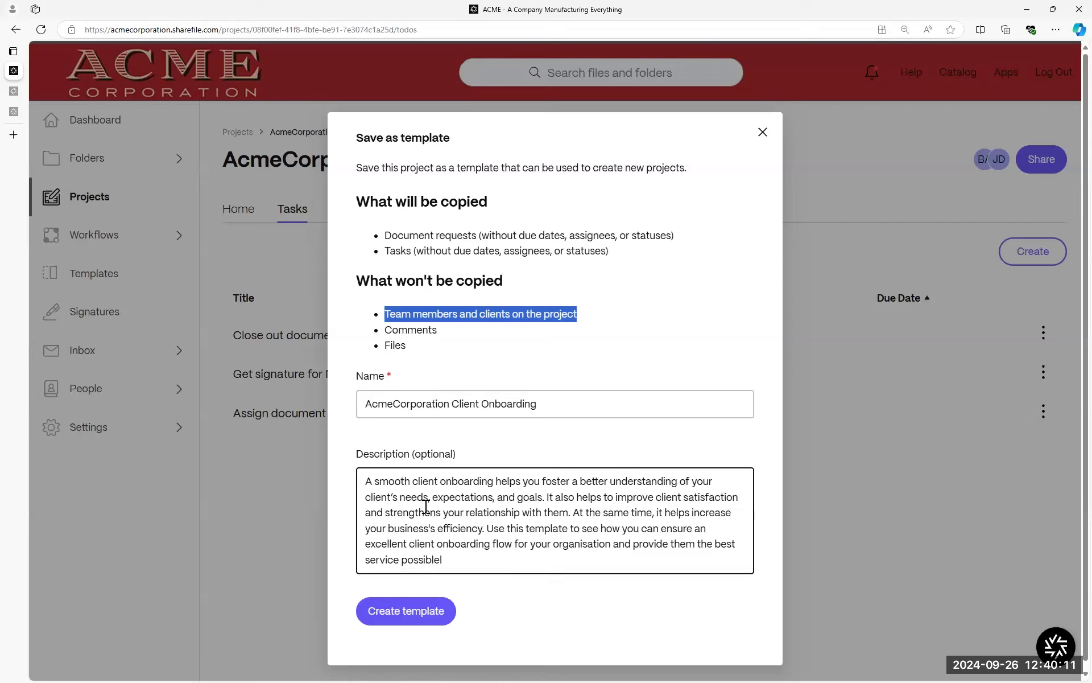
drag(605, 412, 344, 408)
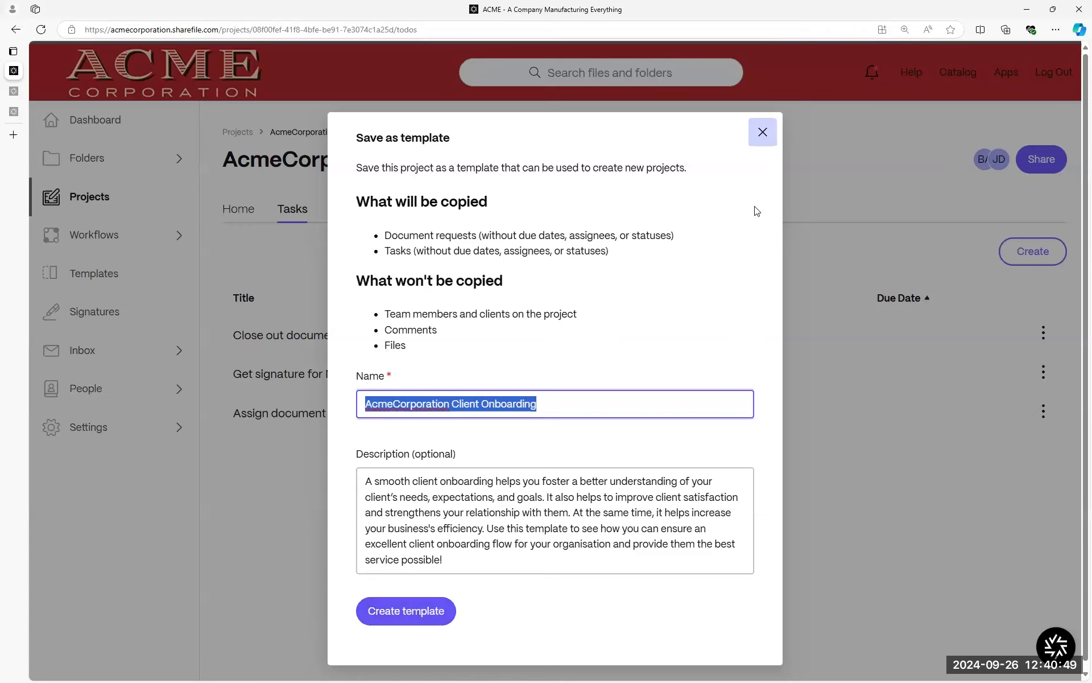
click(763, 132)
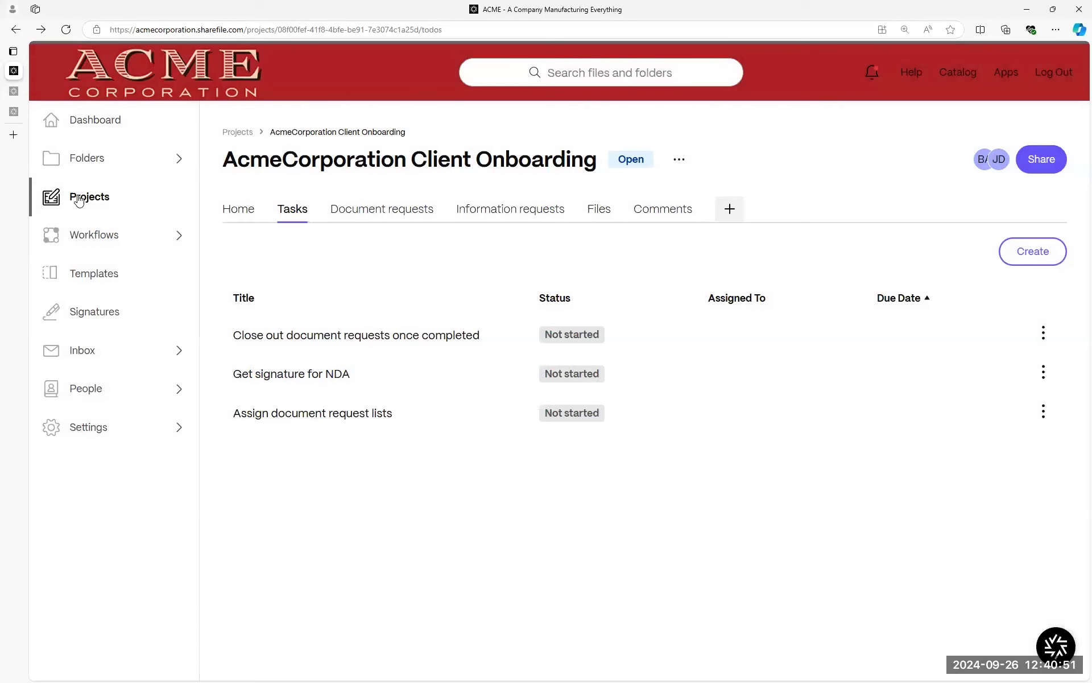
Show Templates shared with me, listing the [Demo] AcmeCorporation Client Onboarding template.
click(104, 278)
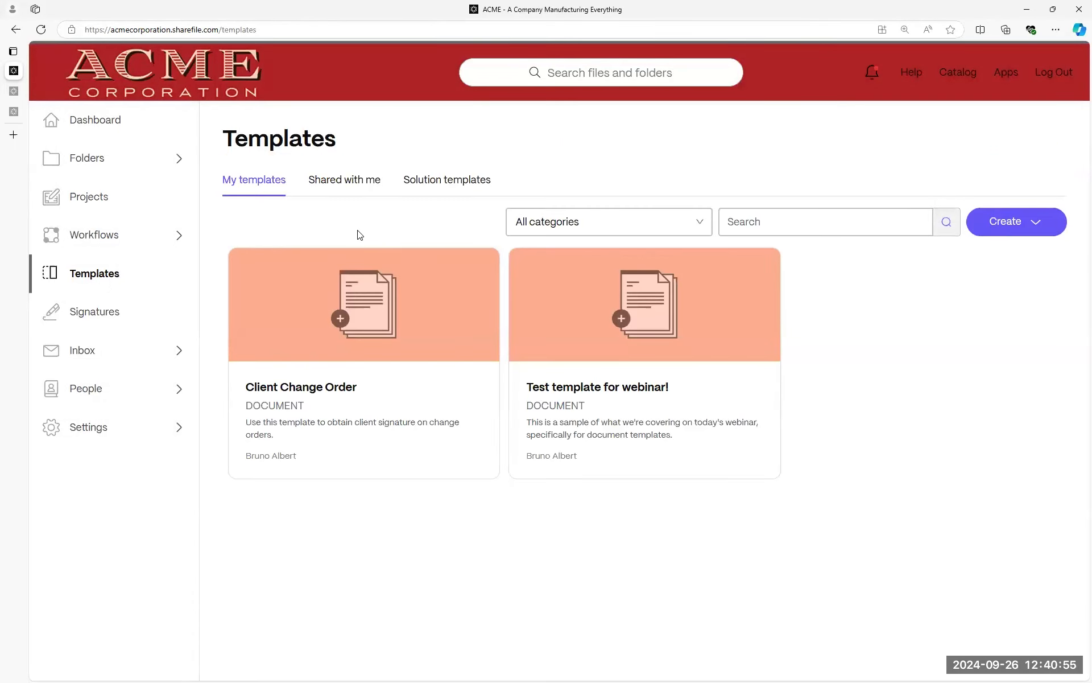
click(330, 191)
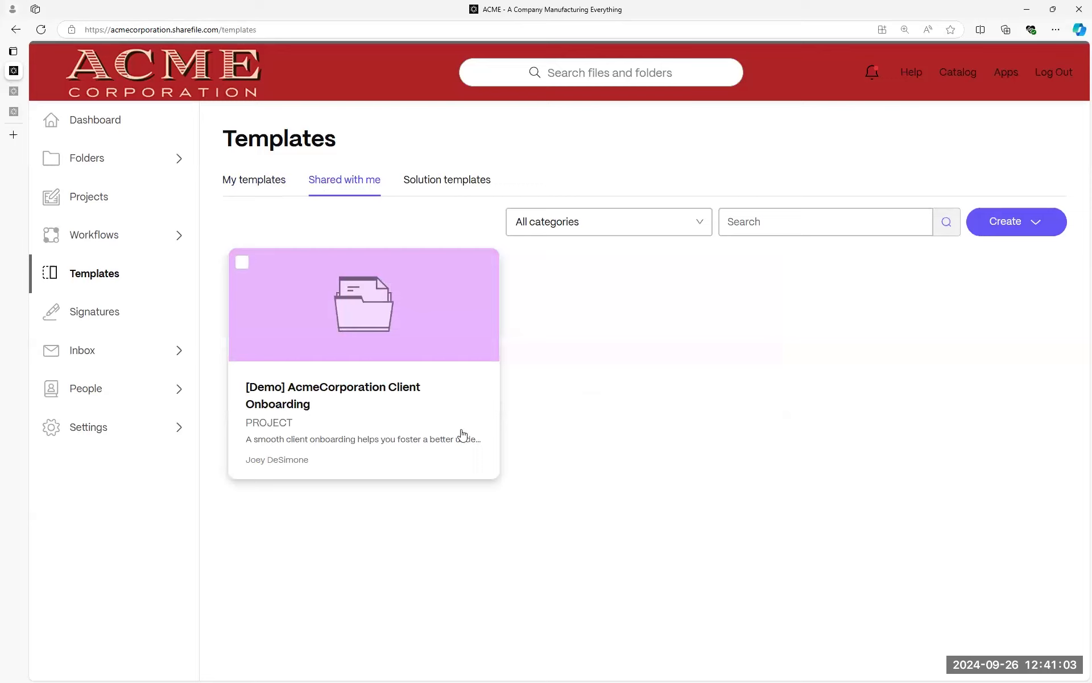
drag(344, 190, 349, 189)
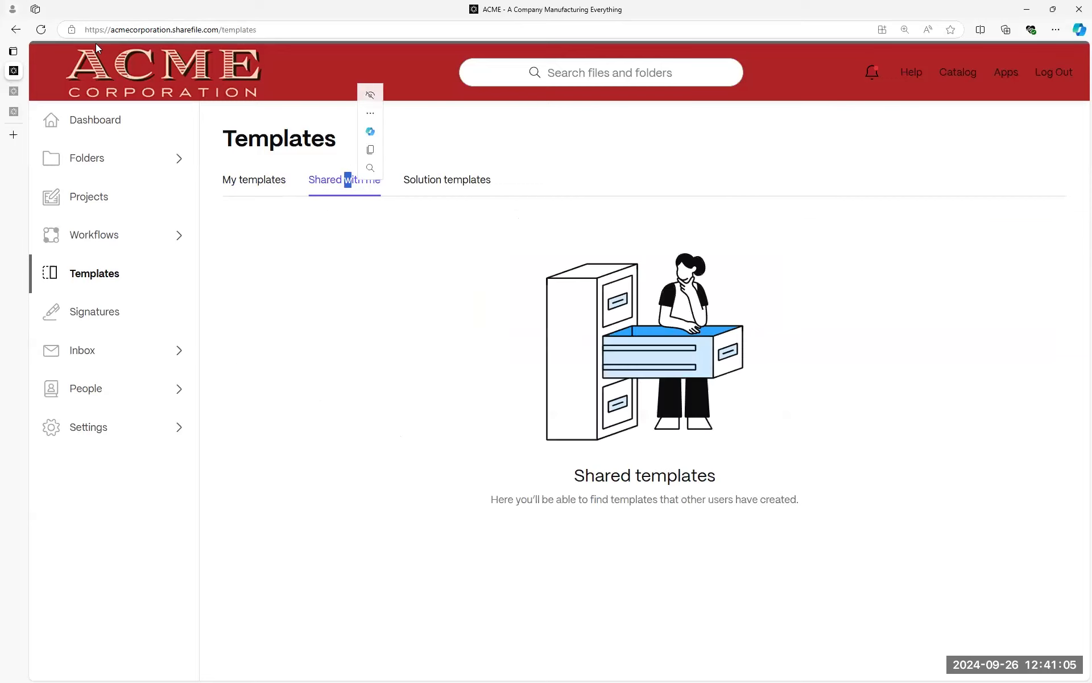
click(41, 30)
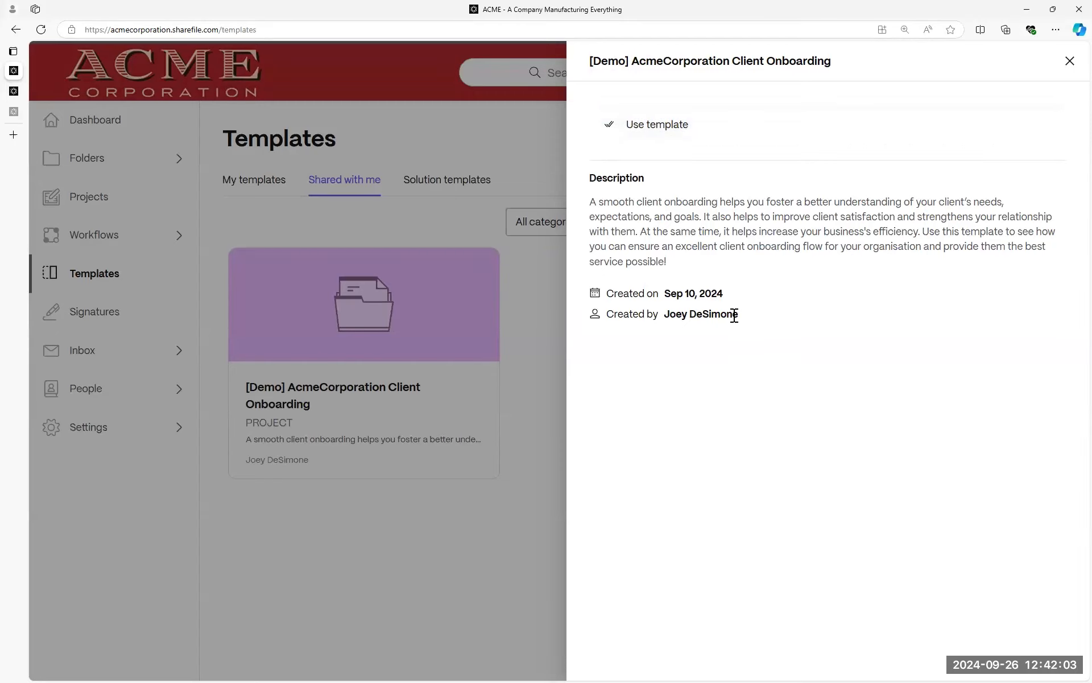
Check the template's creator in its details panel, then close the panel.
drag(738, 315, 663, 321)
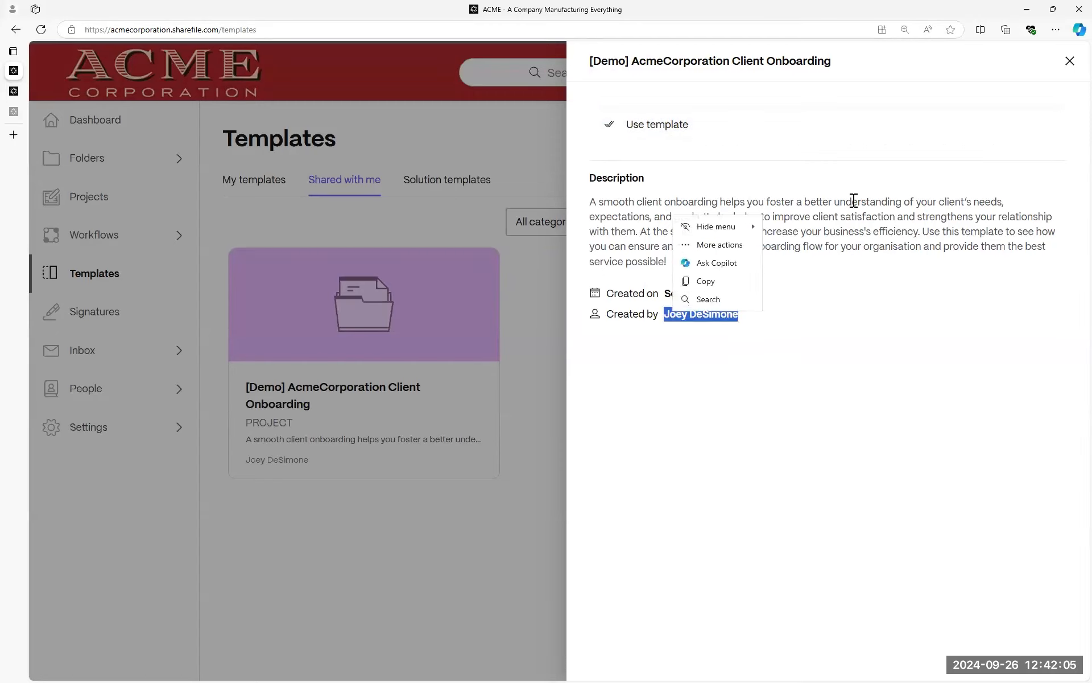
click(883, 197)
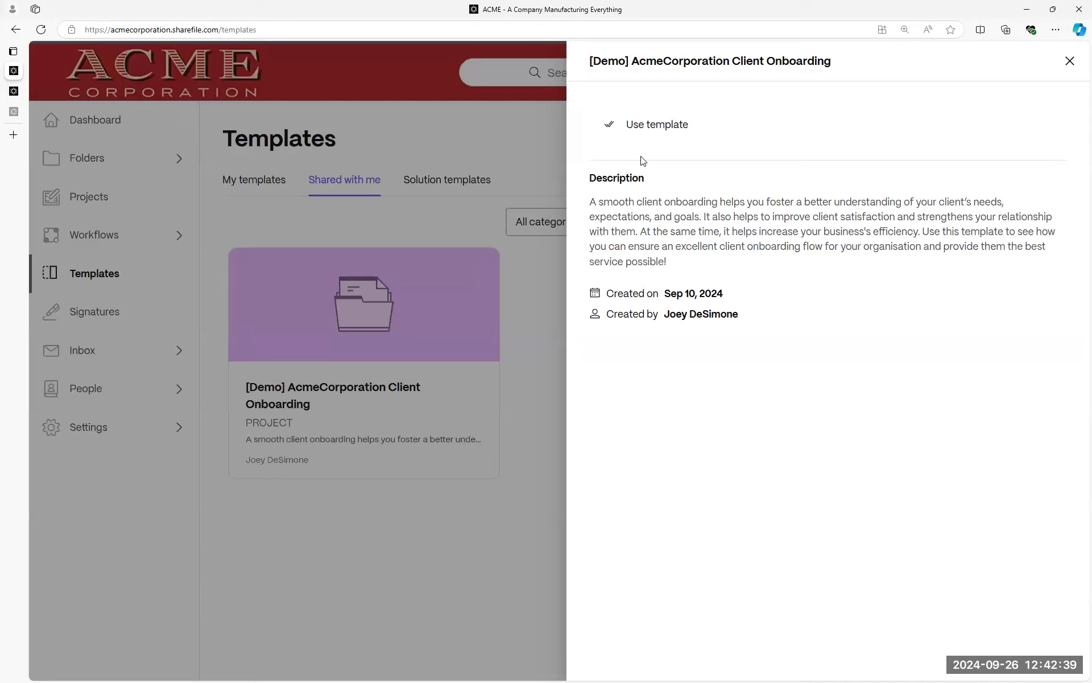
click(1070, 63)
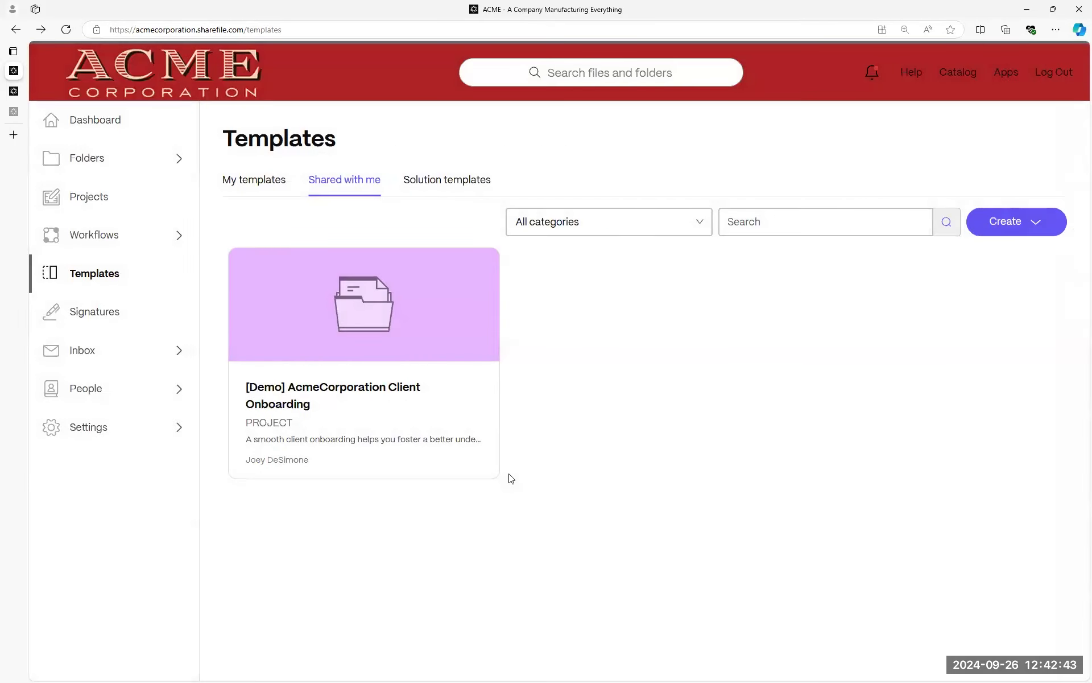
Go from Solution templates to the catalog and open Safety Incident Management's details (version 1.8.4).
click(450, 196)
click(241, 262)
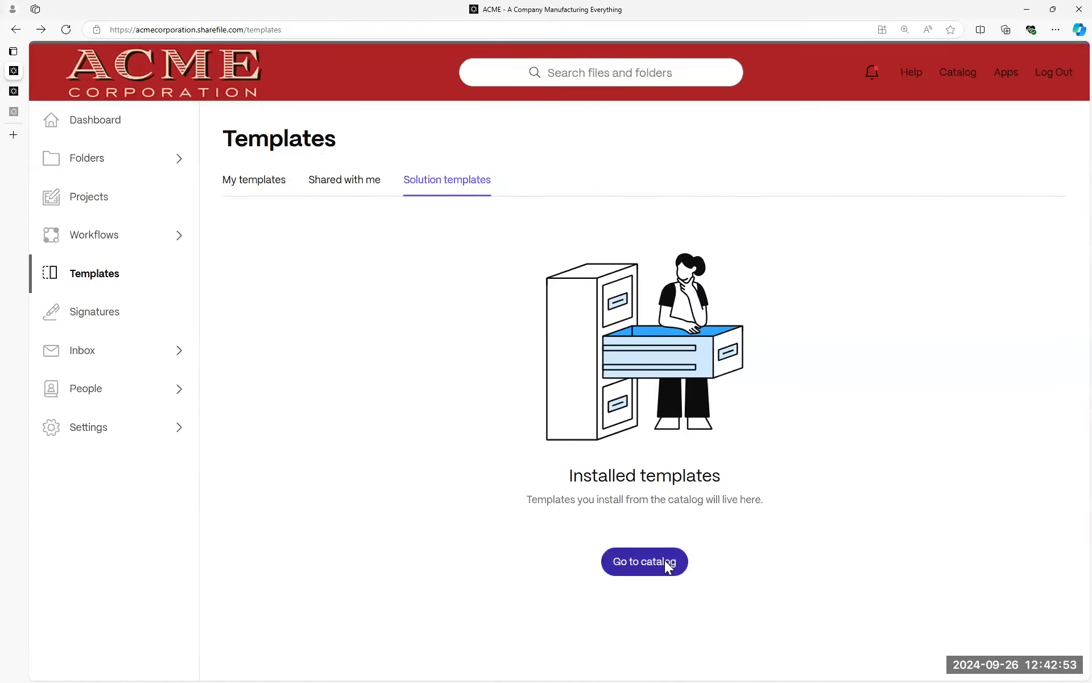
click(670, 563)
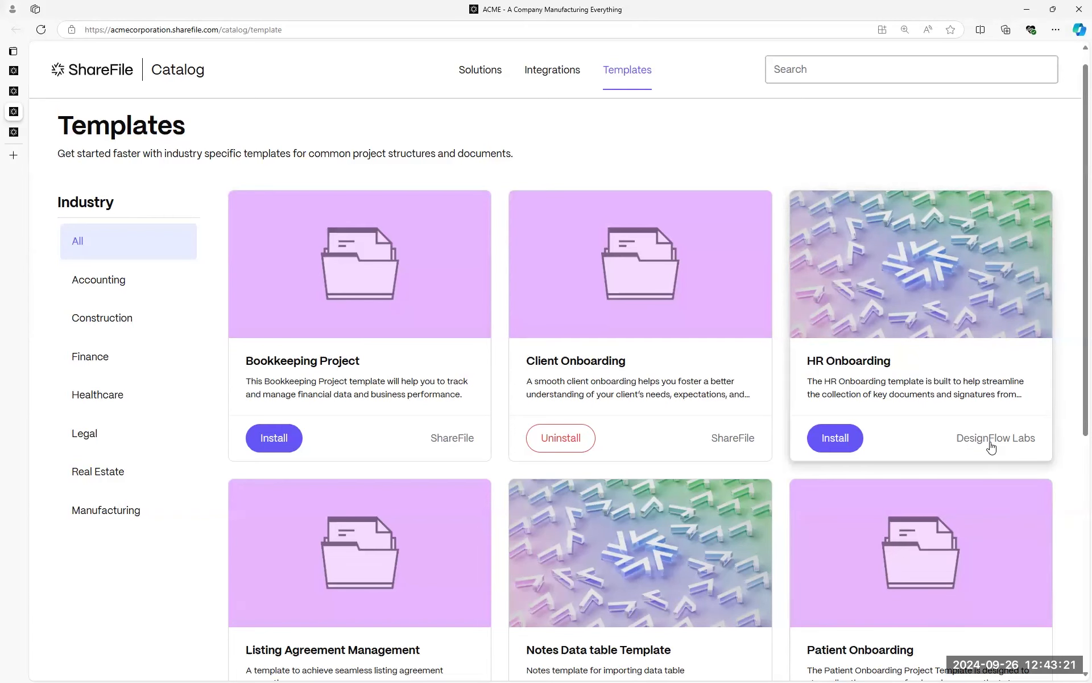
scroll(420, 488, down, 7)
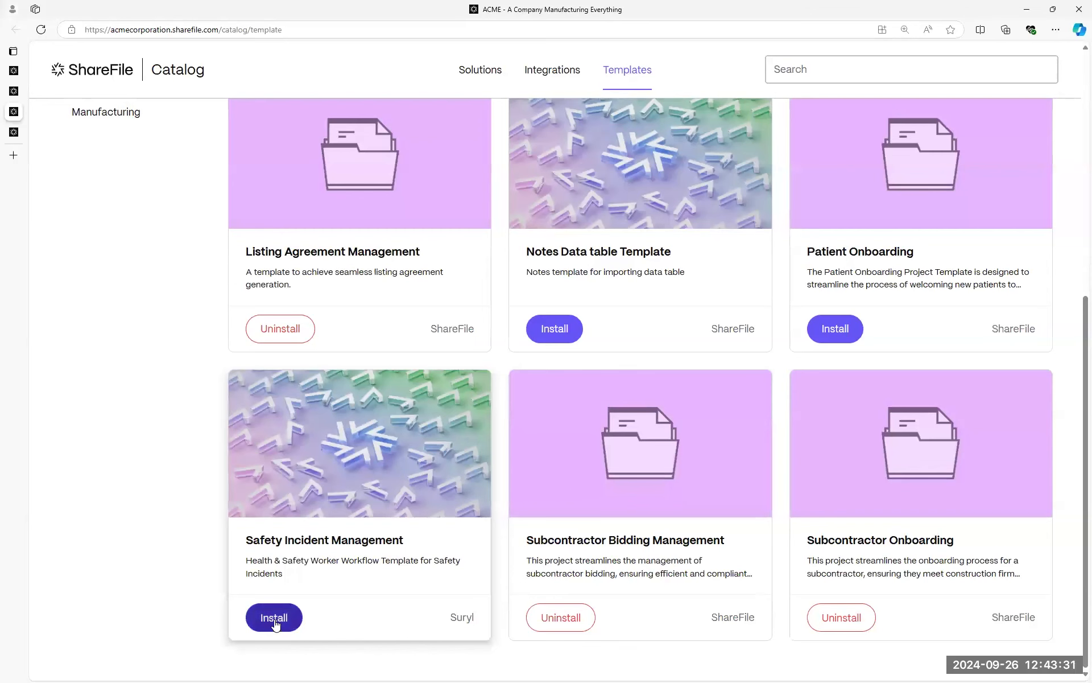
click(345, 532)
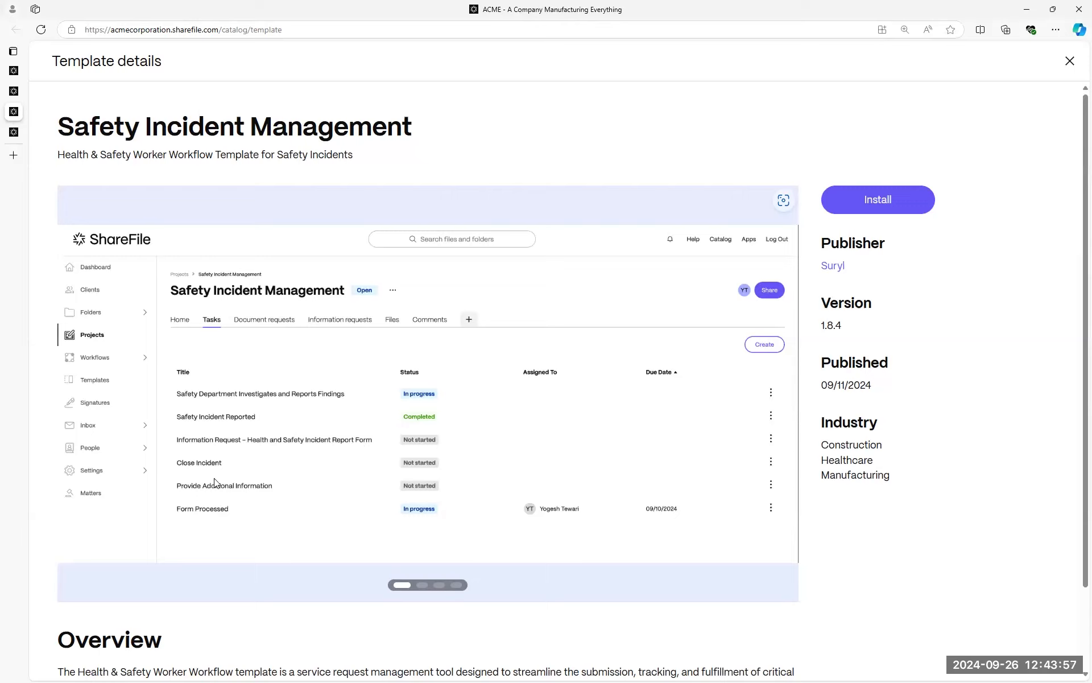
Step through preview screenshots 2–4 and select the template's Overview paragraph.
click(422, 586)
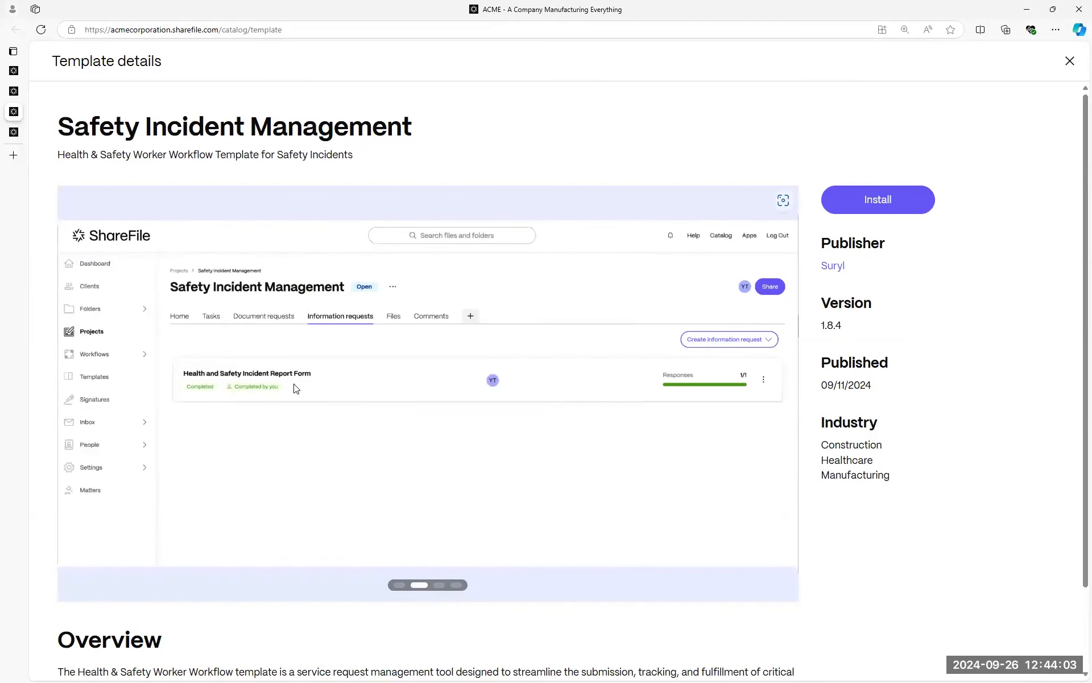
click(438, 585)
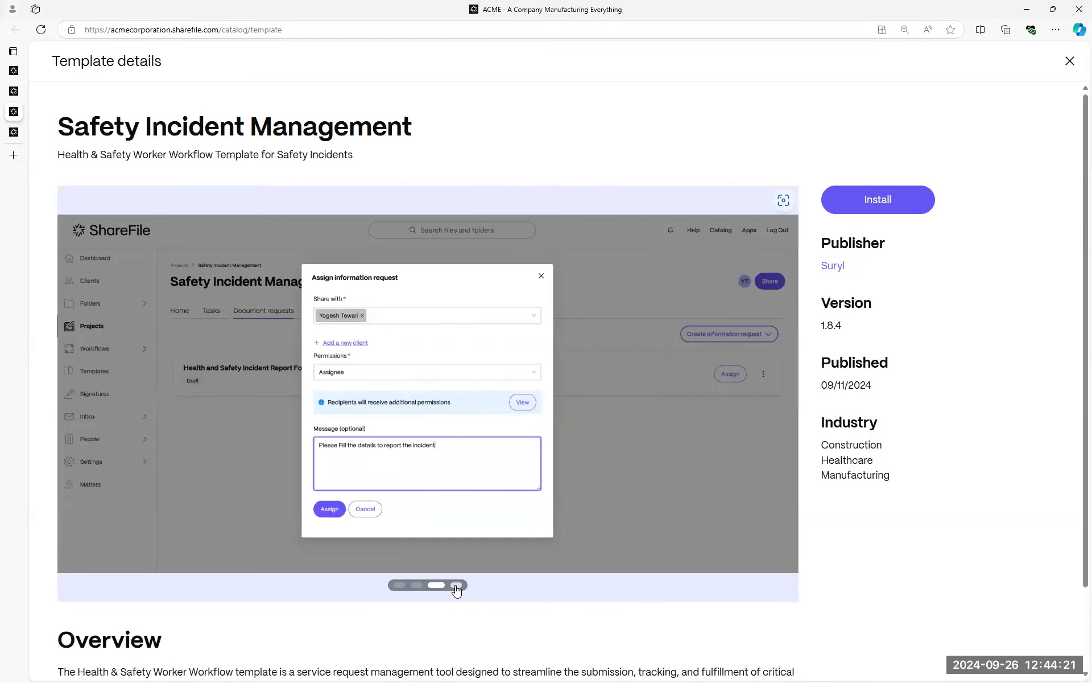
click(457, 587)
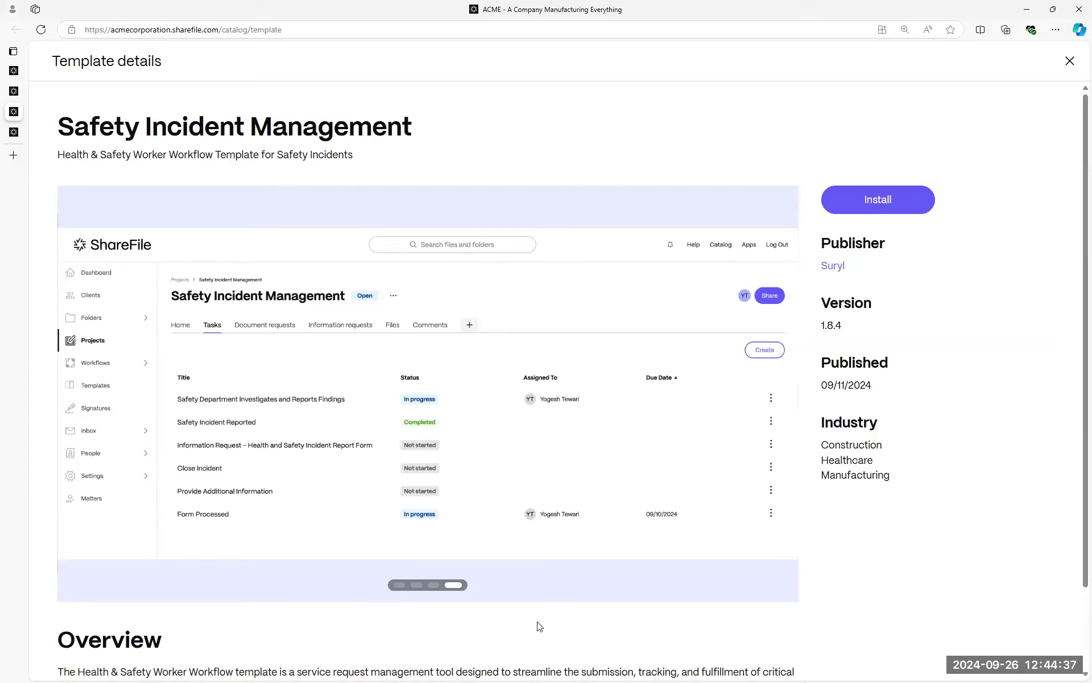
scroll(293, 563, down, 2)
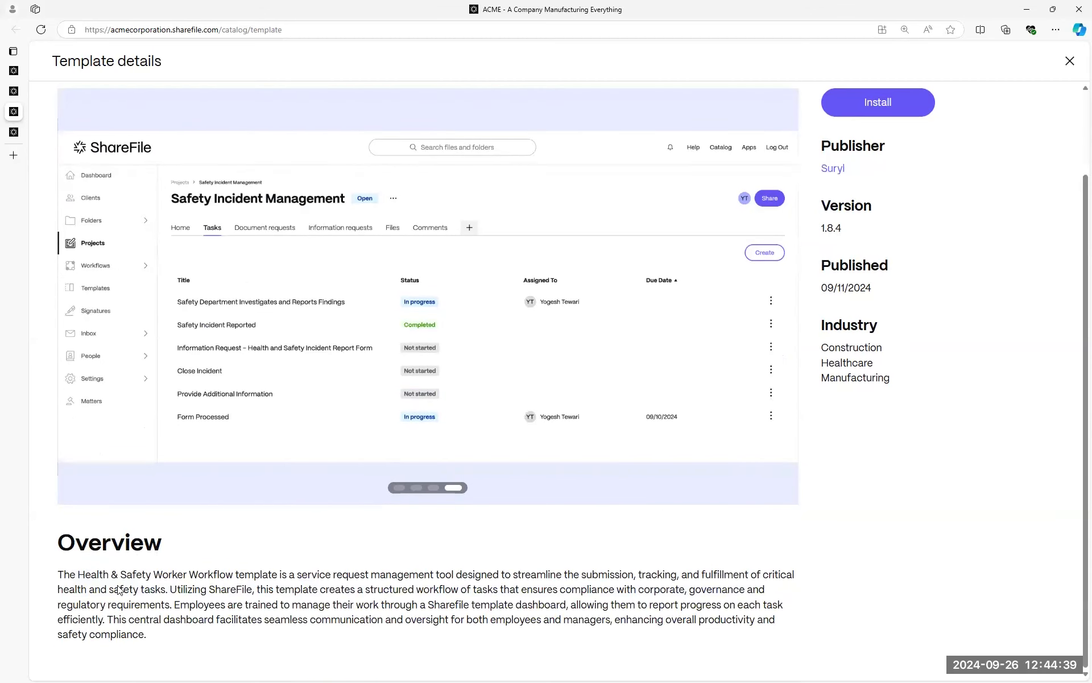
triple_click(247, 643)
Confirm installing Safety Incident Management, then dismiss the Template not installed error.
click(1020, 564)
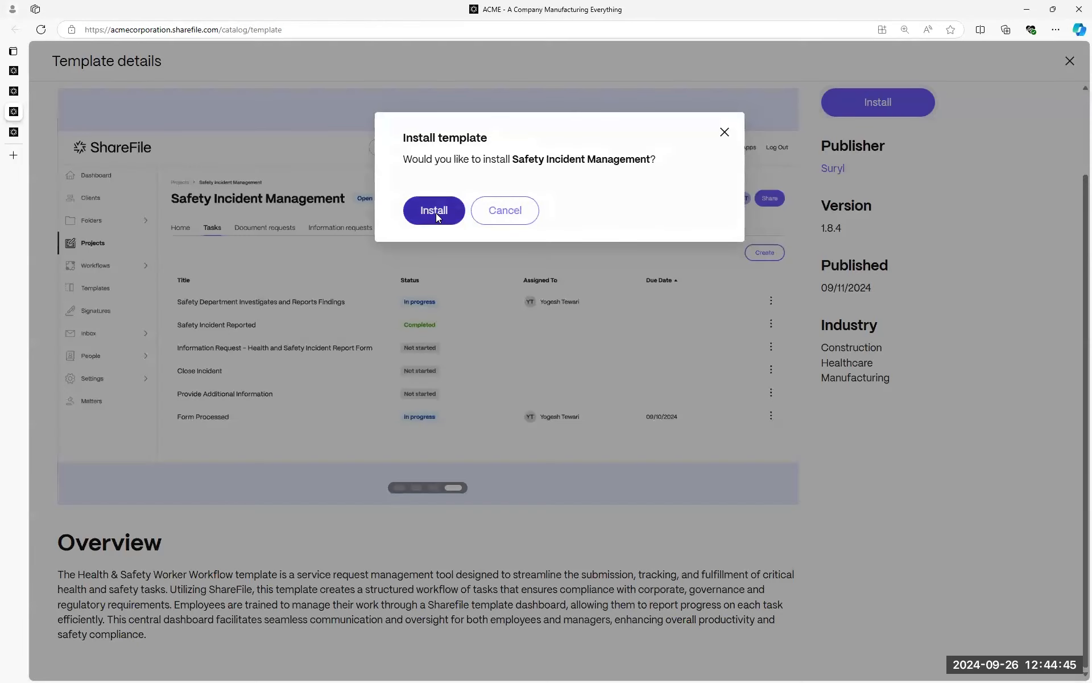
click(436, 212)
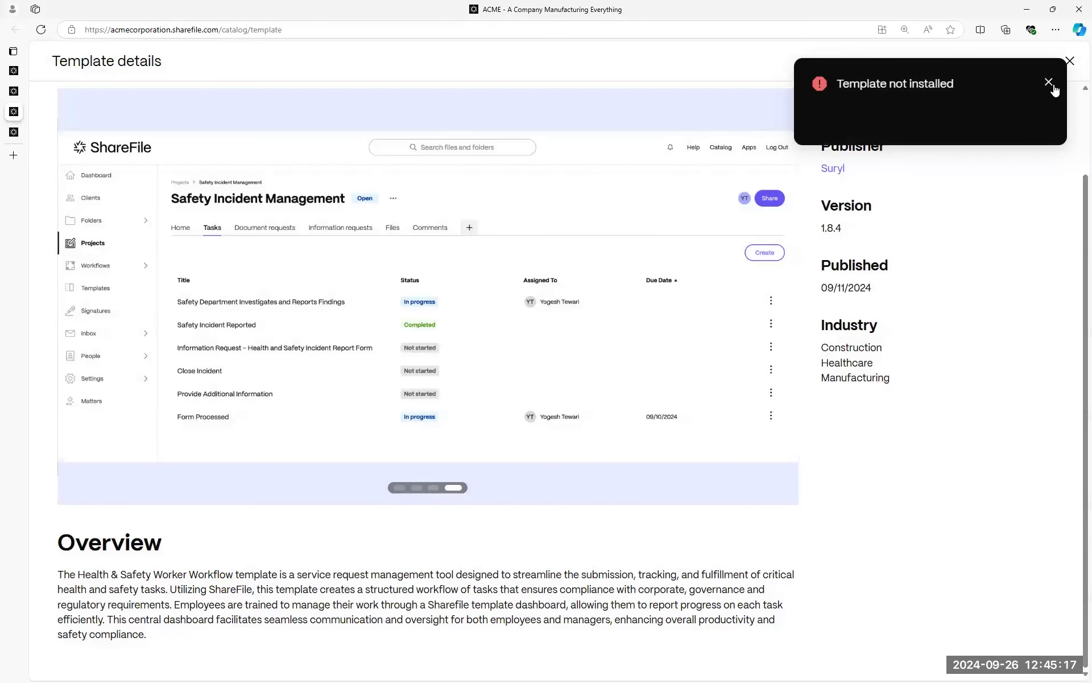
click(1049, 83)
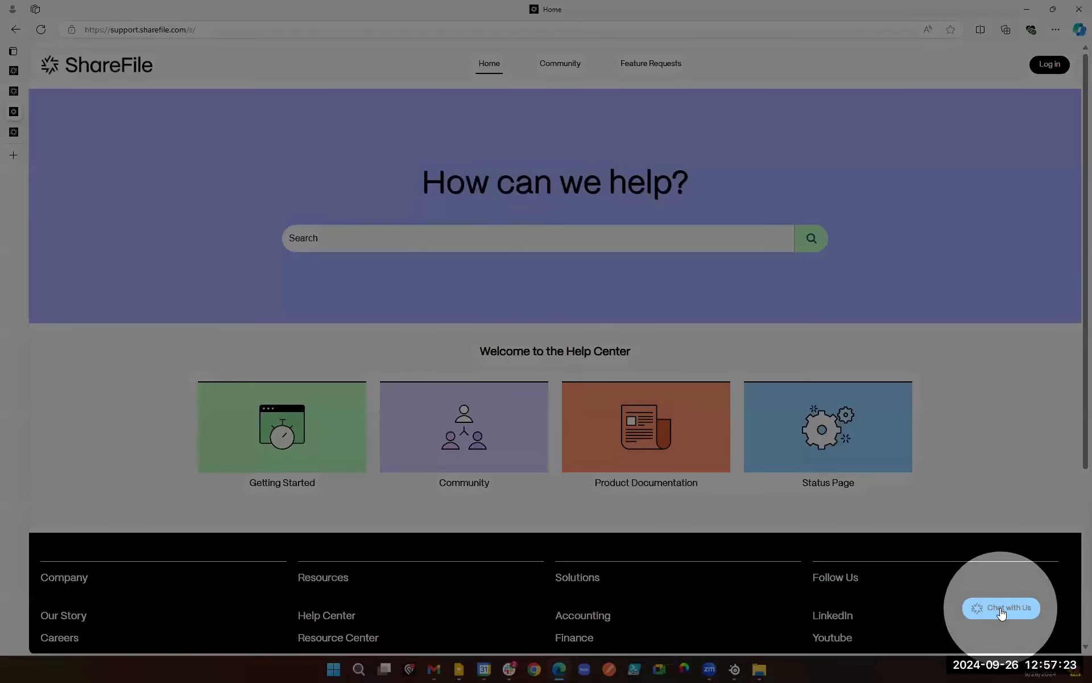
Start a live support chat with Chat with Us on the ShareFile Help Center home page.
click(1001, 612)
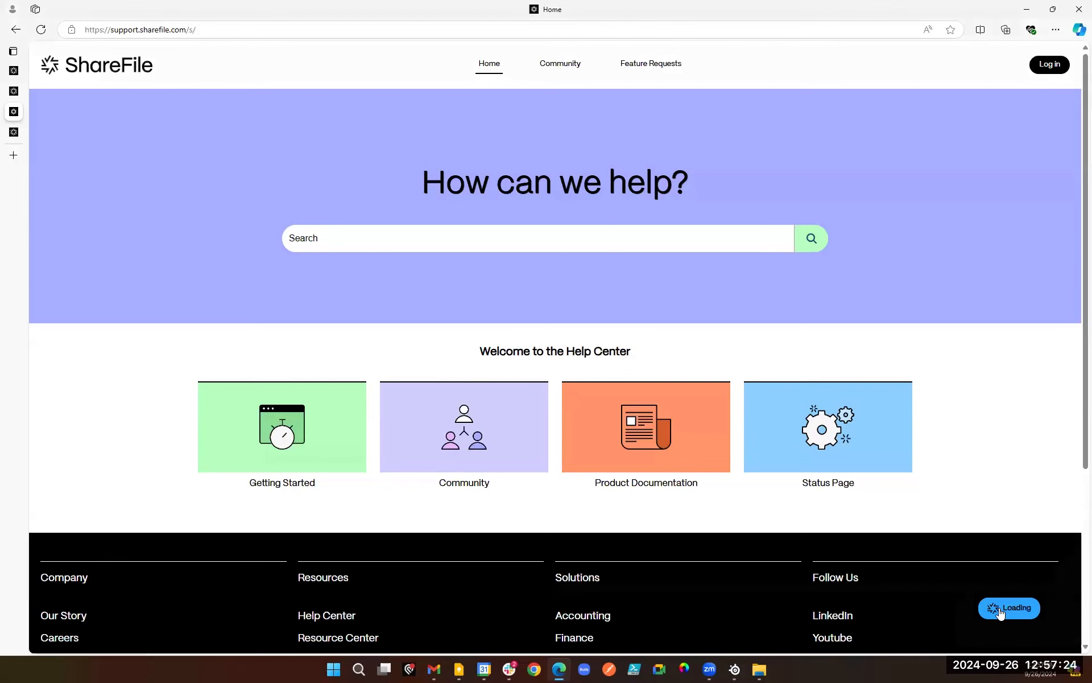